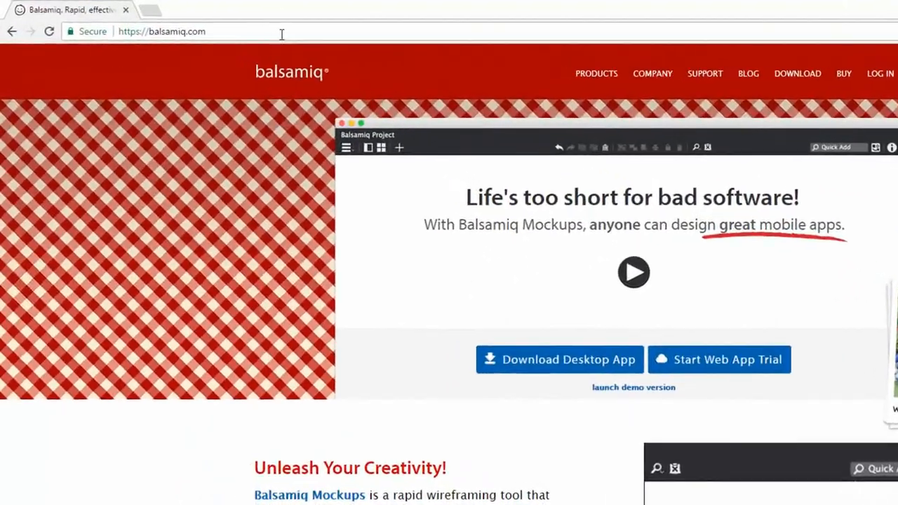
Step: Select the current web address in Chrome's address bar
click(195, 21)
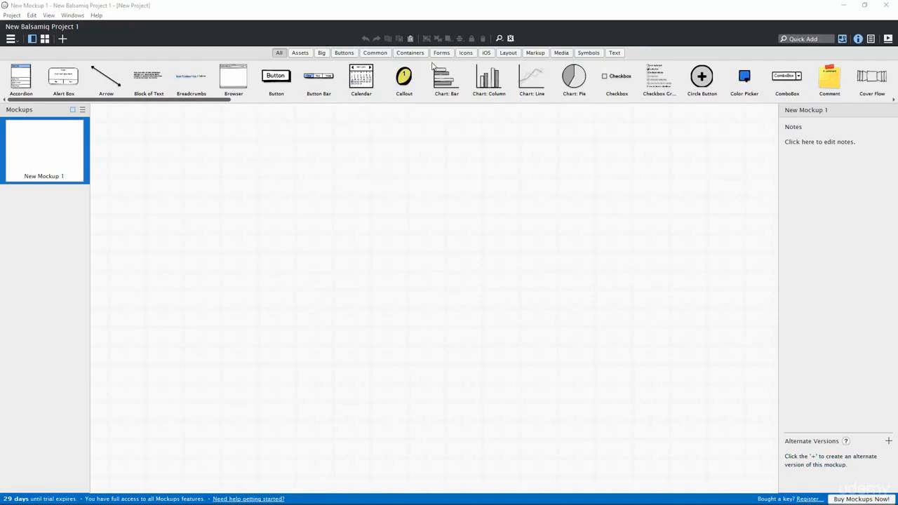
Step: Browse the Media, Containers, Buttons, Forms, Icons and All categories, ending on Containers
click(561, 55)
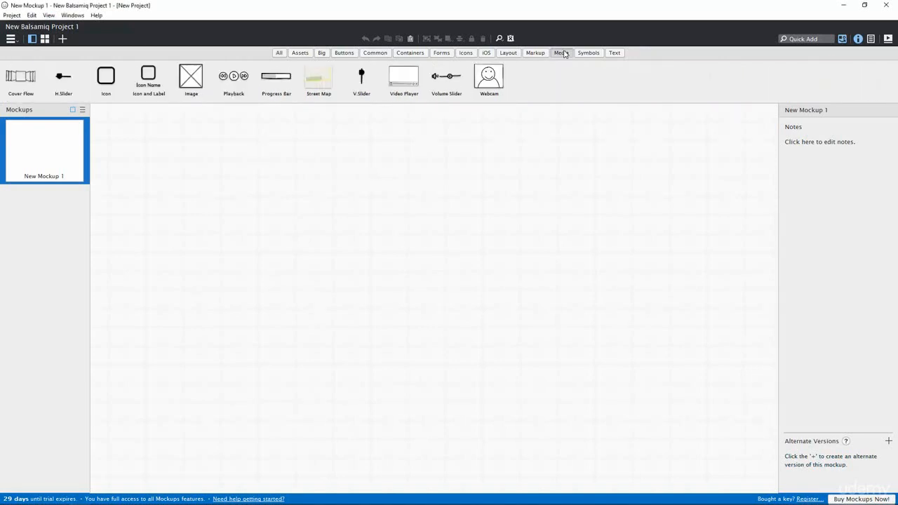
click(411, 54)
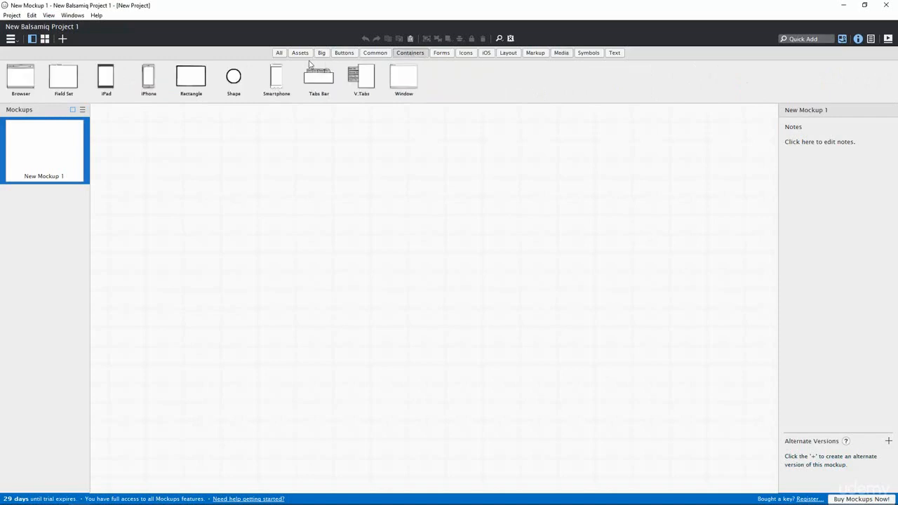
click(344, 55)
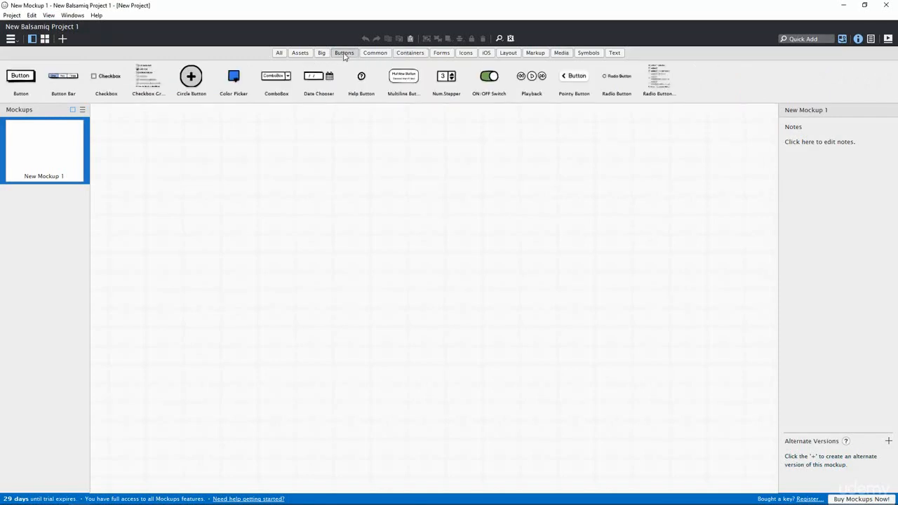
click(446, 56)
click(468, 56)
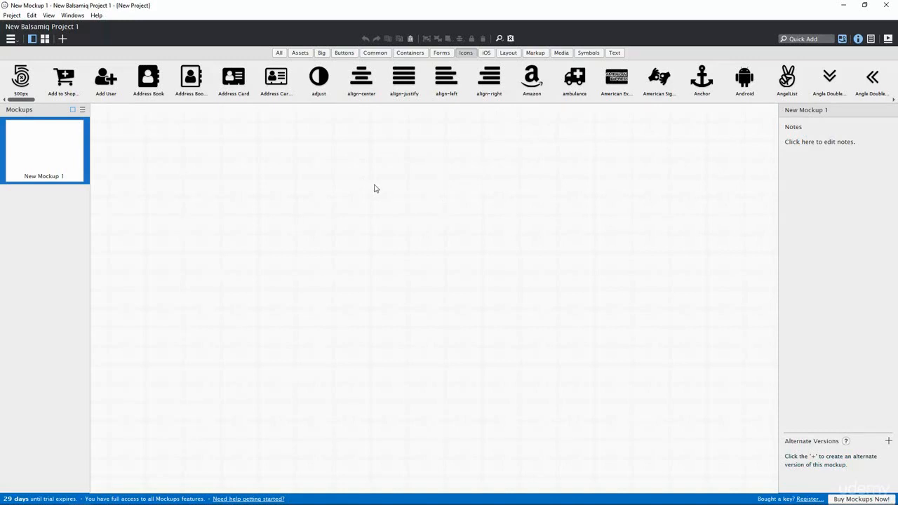
click(278, 53)
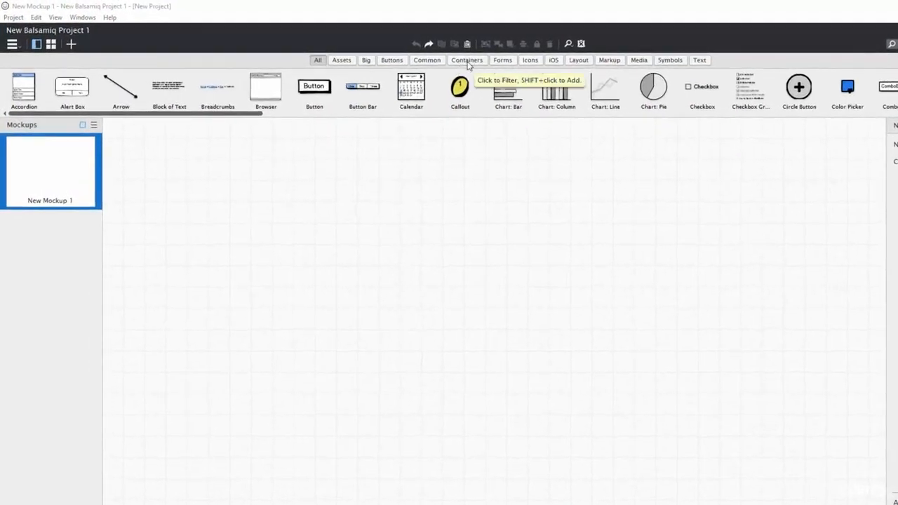
click(467, 61)
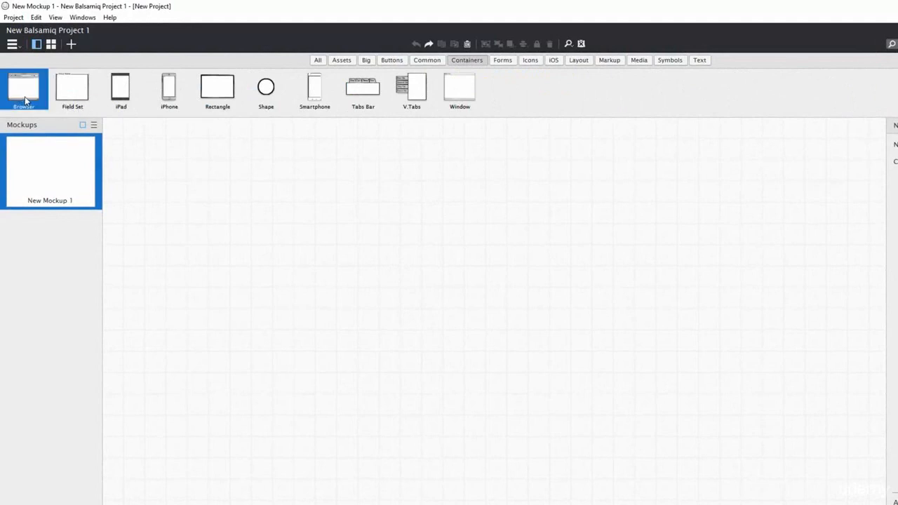
drag(25, 100, 211, 141)
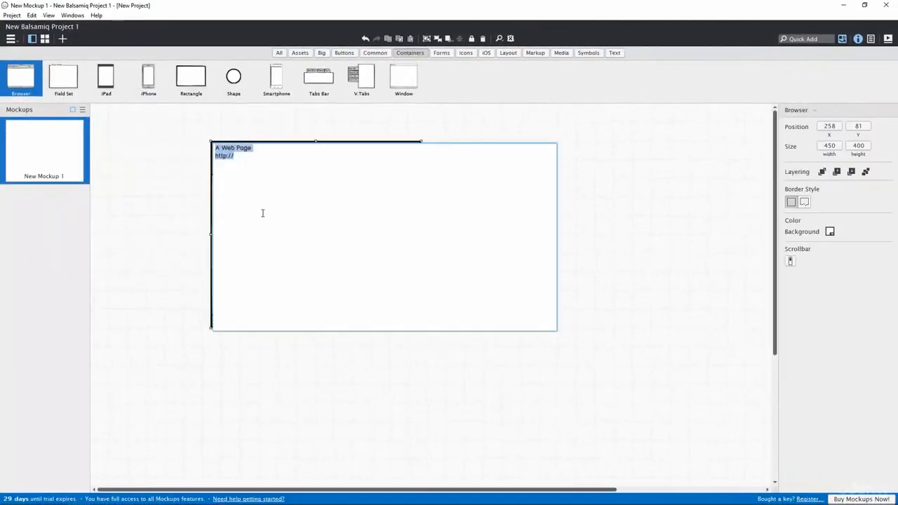
click(254, 163)
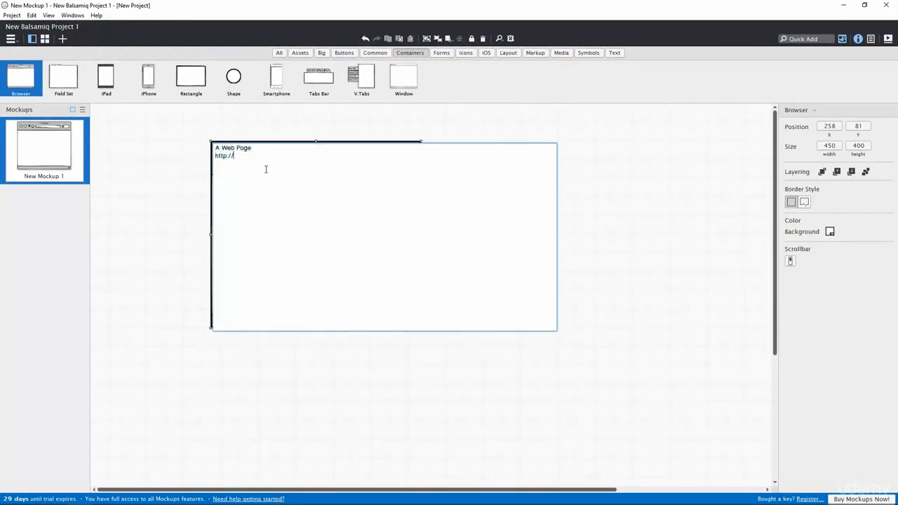
text(www.solo.com)
click(456, 133)
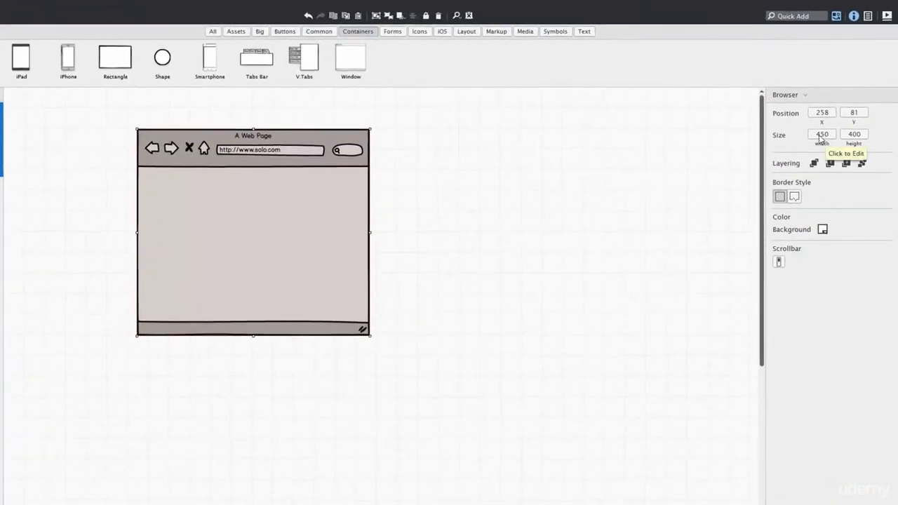
Step: Resize the browser frame to 1170 × 3600 and move it toward the top-left
click(824, 135)
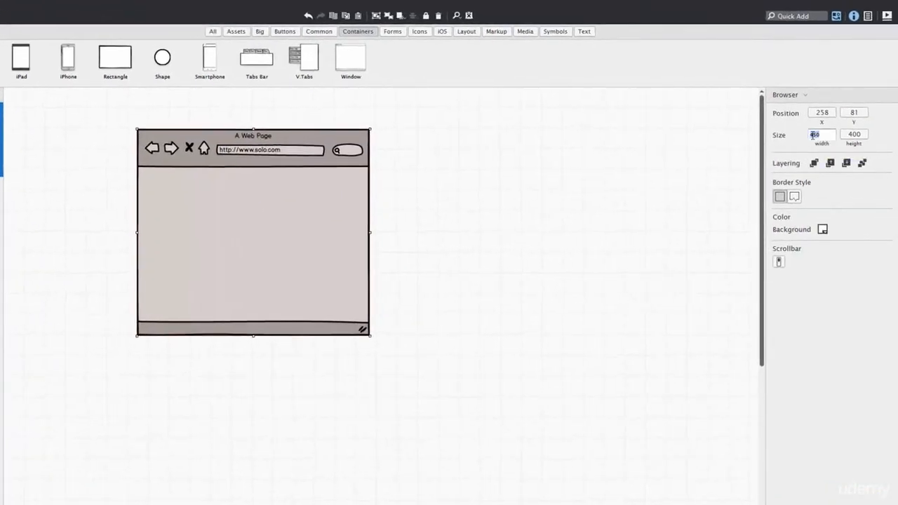
drag(824, 134, 805, 139)
text(1170)
click(854, 136)
click(857, 134)
drag(857, 134, 831, 139)
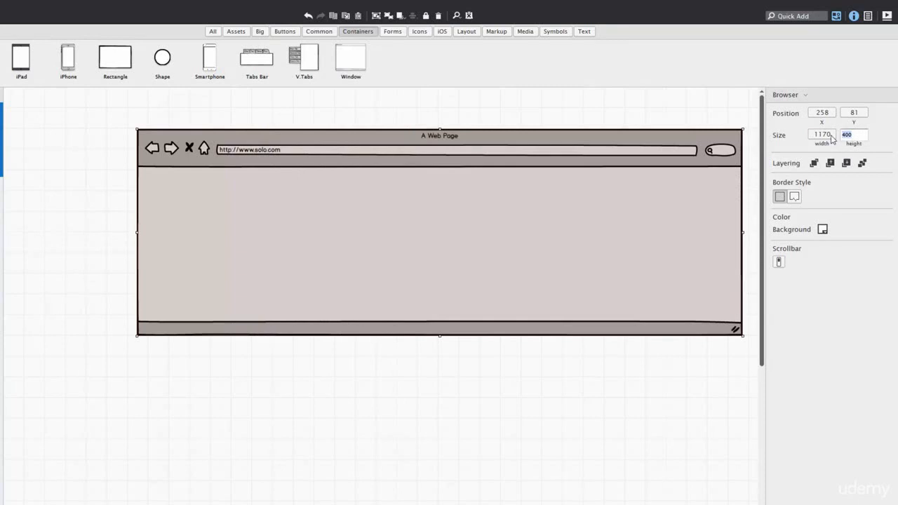
text(3600)
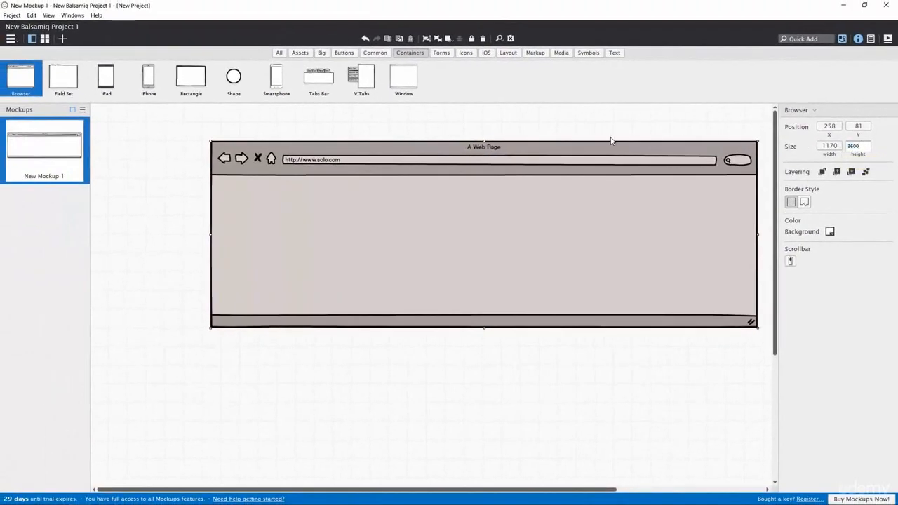
key(Return)
drag(563, 154, 503, 134)
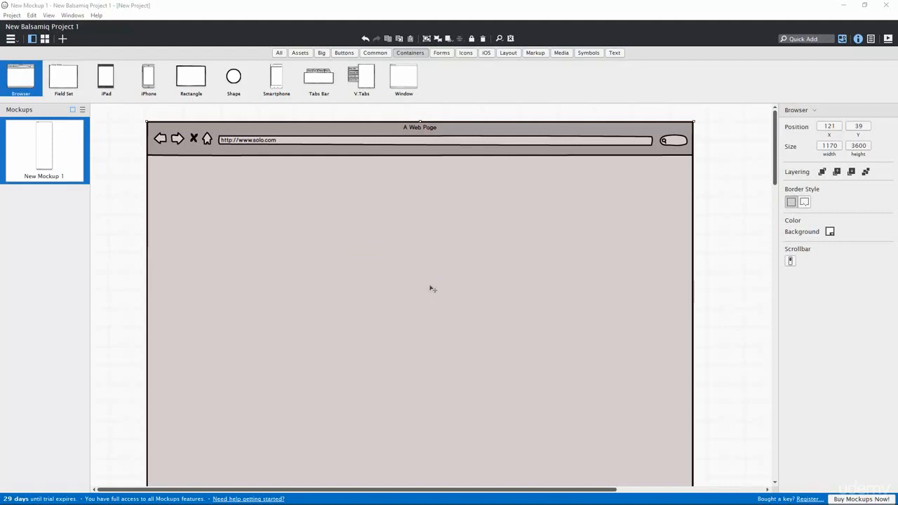
click(561, 54)
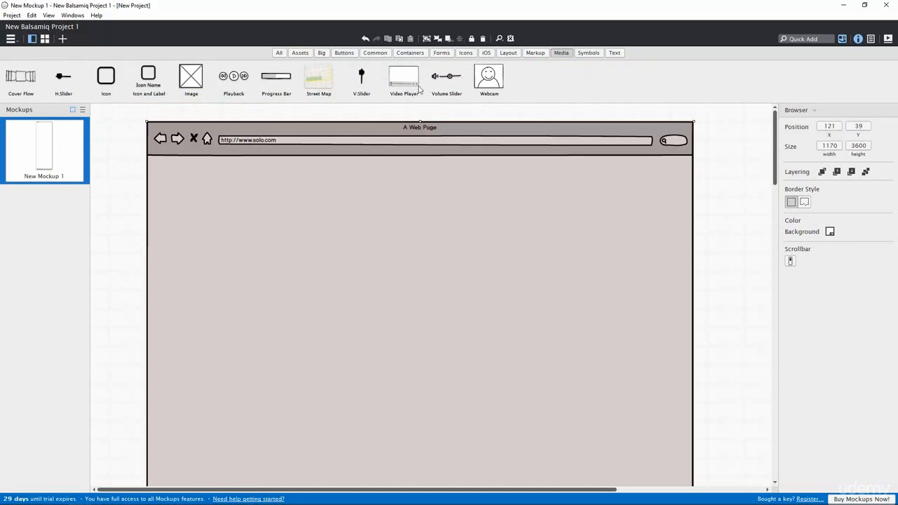
Step: Place a Video Player under the address bar and stretch it to 1170 × 706
click(403, 84)
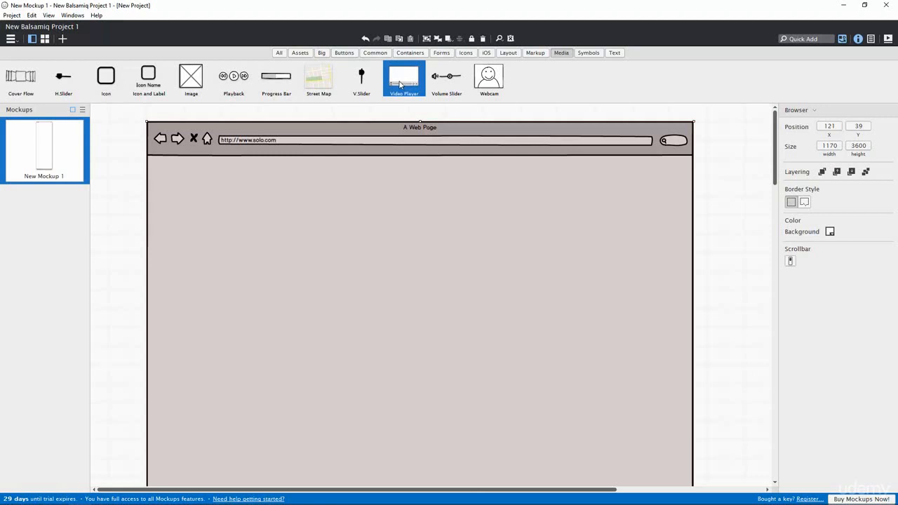
drag(401, 84, 173, 172)
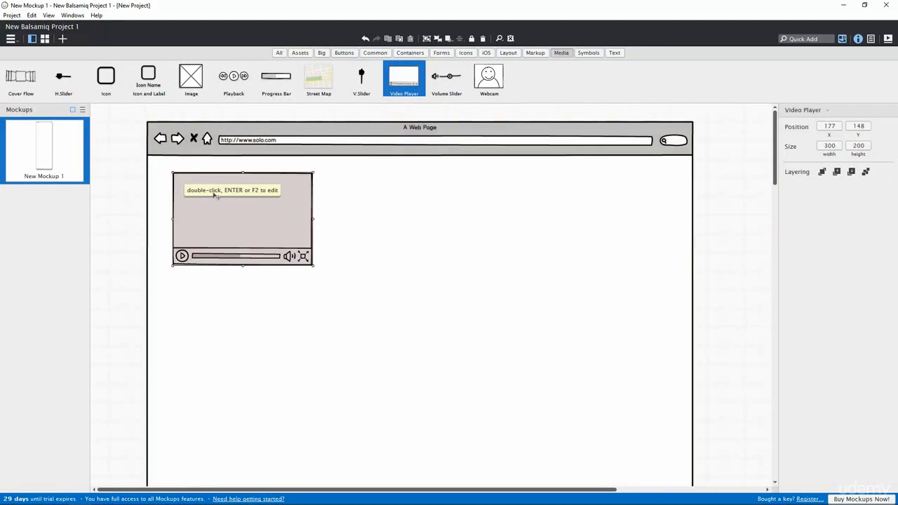
drag(313, 266, 654, 426)
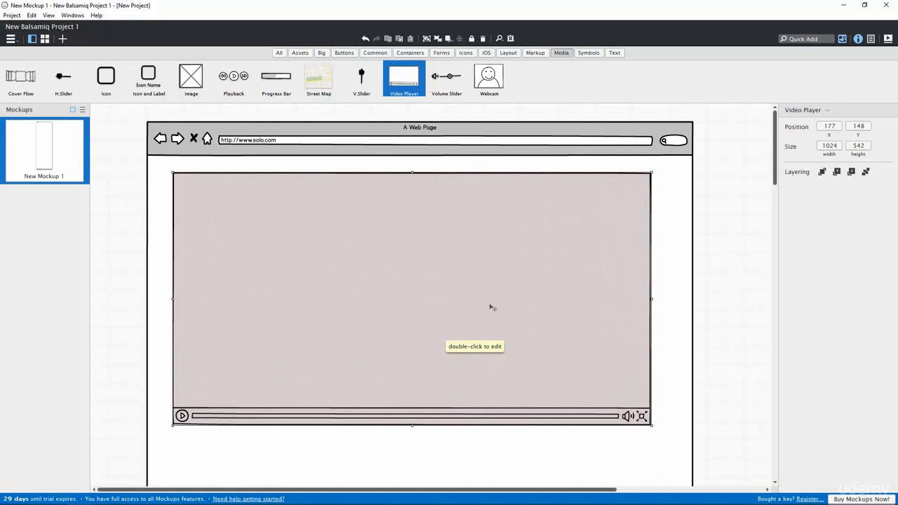
drag(455, 290, 431, 275)
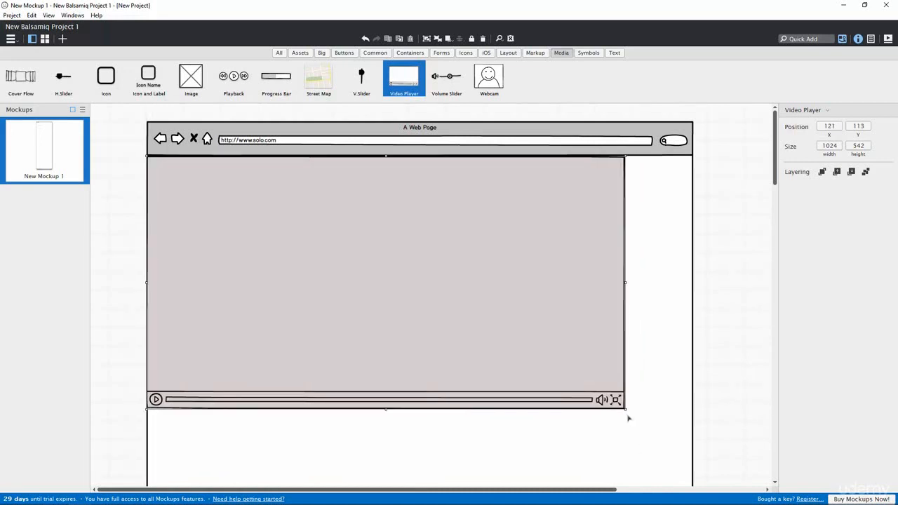
drag(630, 415, 695, 485)
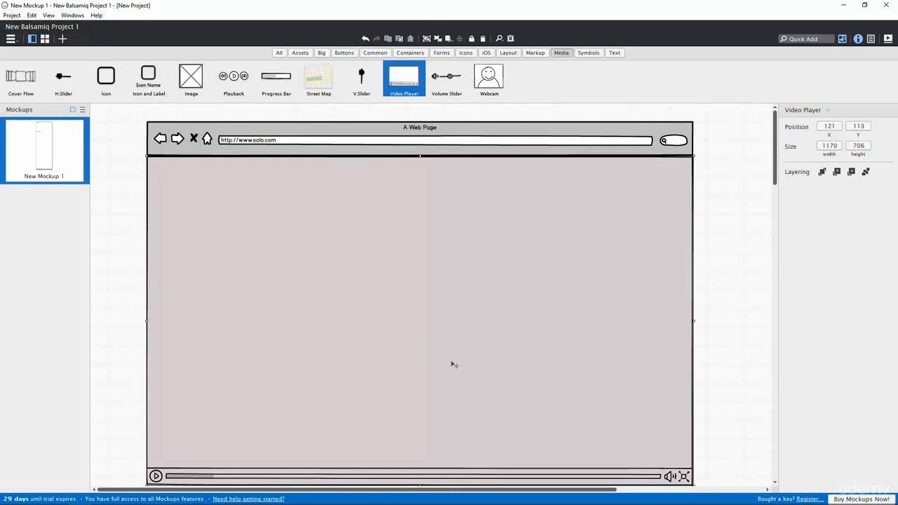
key(alt+Tab)
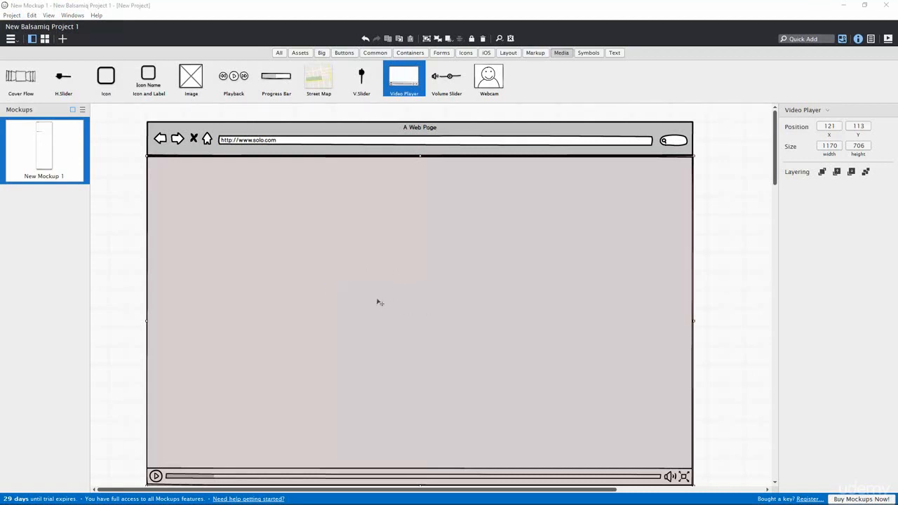
click(615, 54)
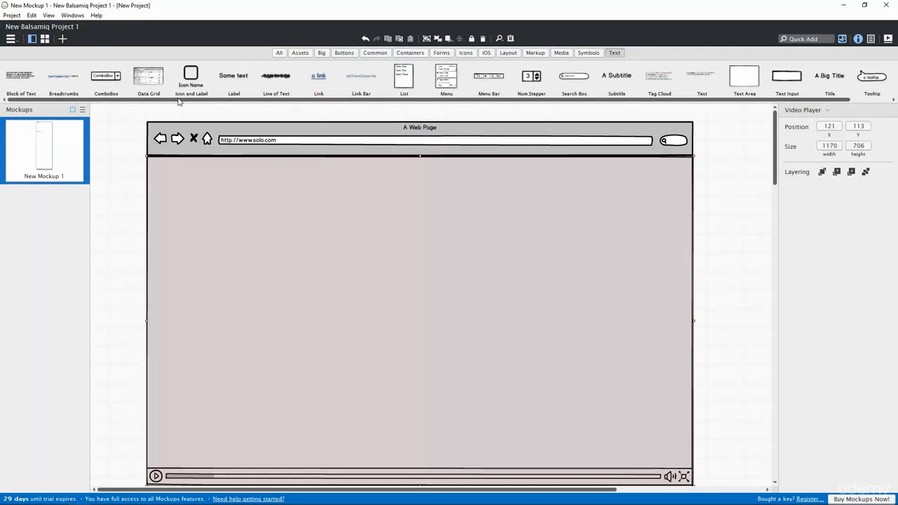
Step: Add a Title reading DIGITAL centred in the middle of the video
click(831, 85)
drag(812, 84, 377, 269)
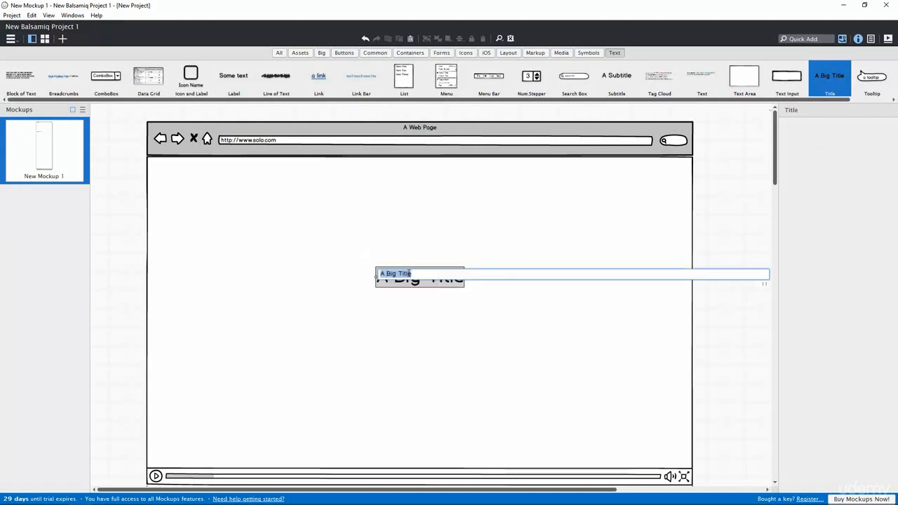
click(414, 273)
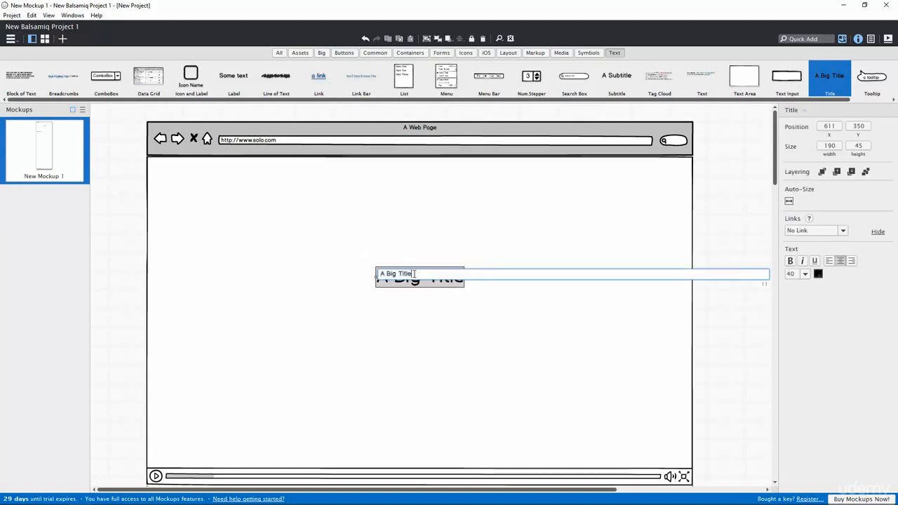
drag(383, 273, 384, 307)
text(DIGITAL)
key(Return)
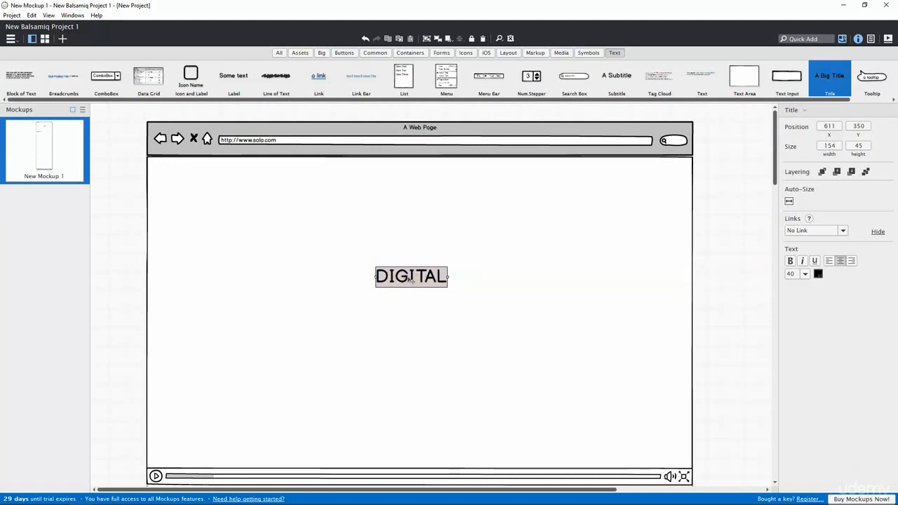
drag(411, 279, 416, 277)
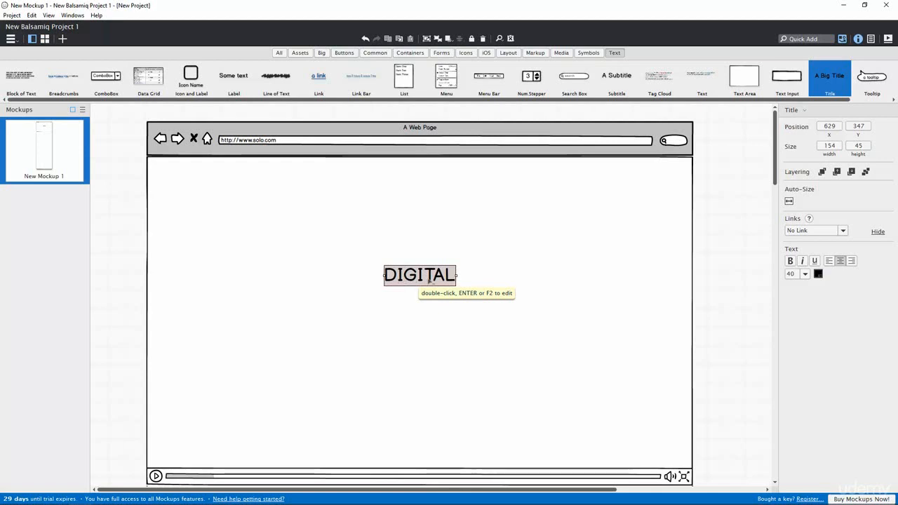
Step: Duplicate the title below it, change it to CREATIVE AGENCY, and centre it
drag(428, 279, 420, 301)
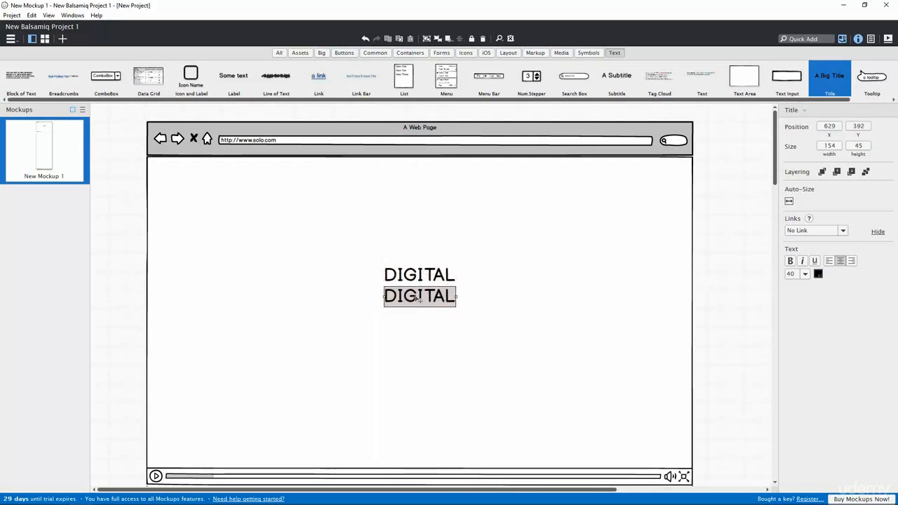
double_click(418, 295)
click(418, 295)
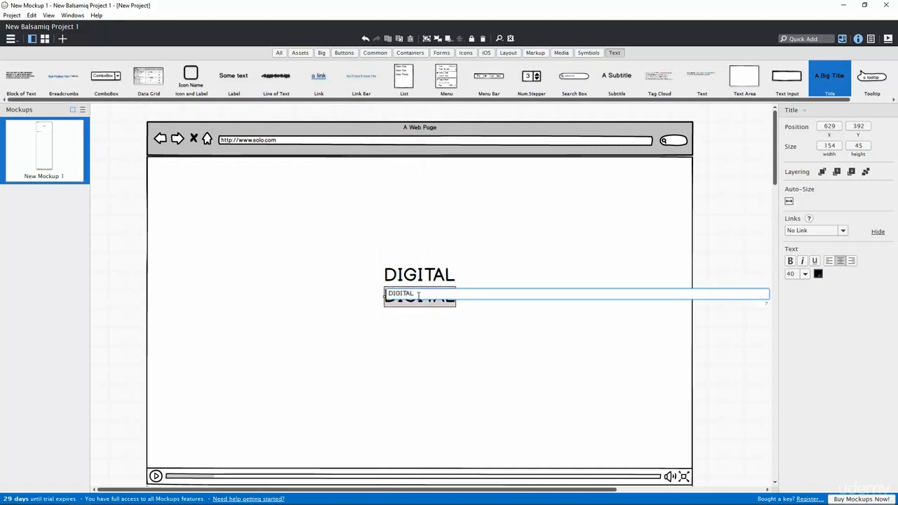
key(BackSpace)
key(BackSpace)
key(BackSpace)
key(BackSpace)
key(BackSpace)
text(CREATIVE AGAN)
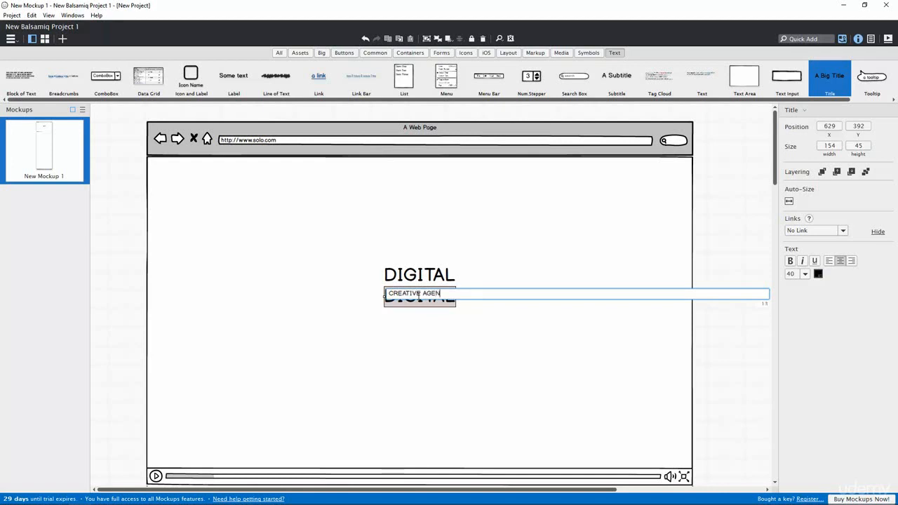
text(CY)
key(Return)
drag(460, 294, 409, 300)
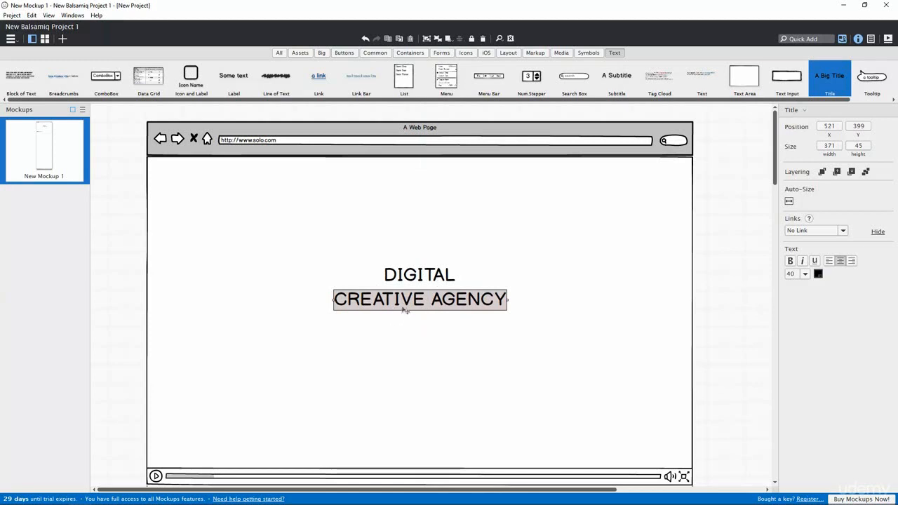
click(456, 341)
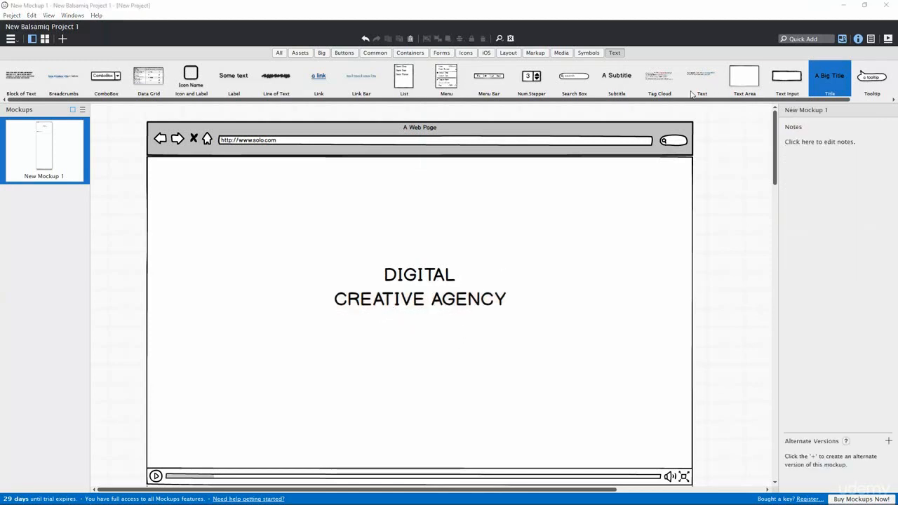
Step: Add a Text block below the heading and paste Lorem ipsum text into it
drag(696, 81, 364, 317)
click(421, 343)
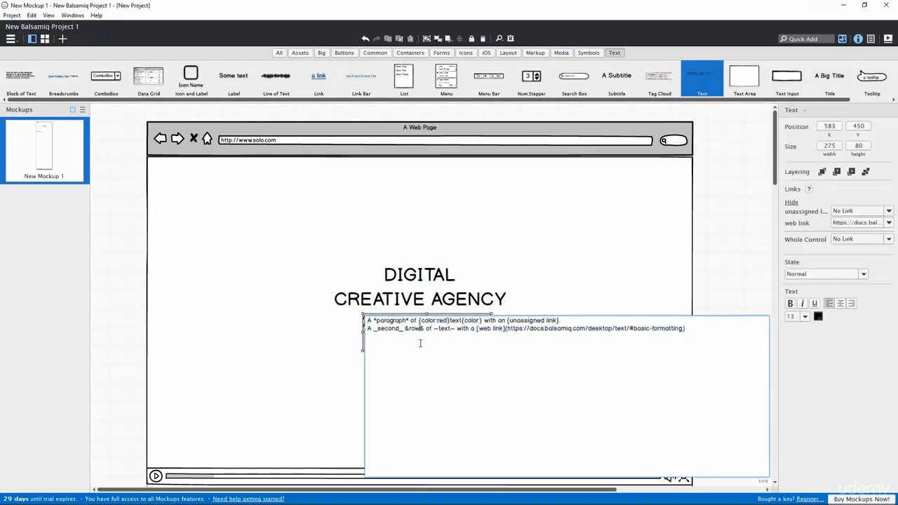
drag(685, 329, 364, 320)
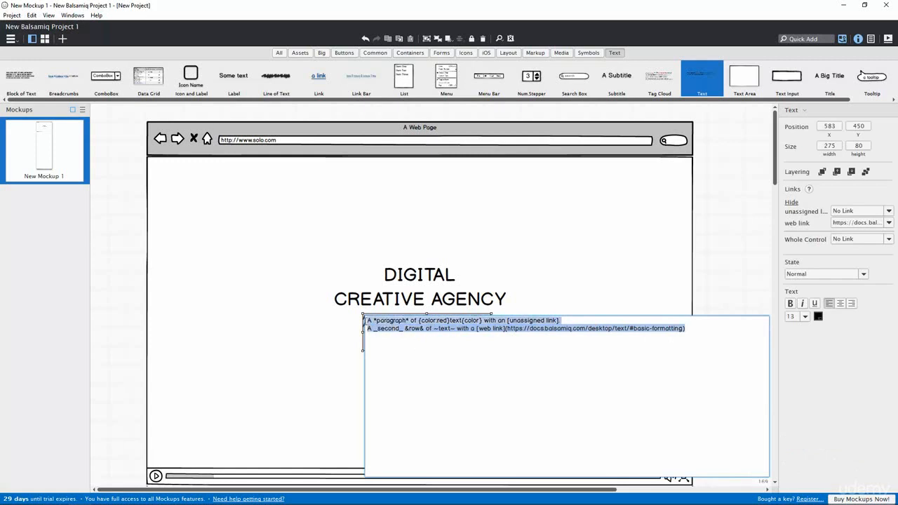
text(Lorem ipsum dolor sit amet, consectetur adipisicing elit. Illum iusto aperiam quasi voluptat)
click(338, 323)
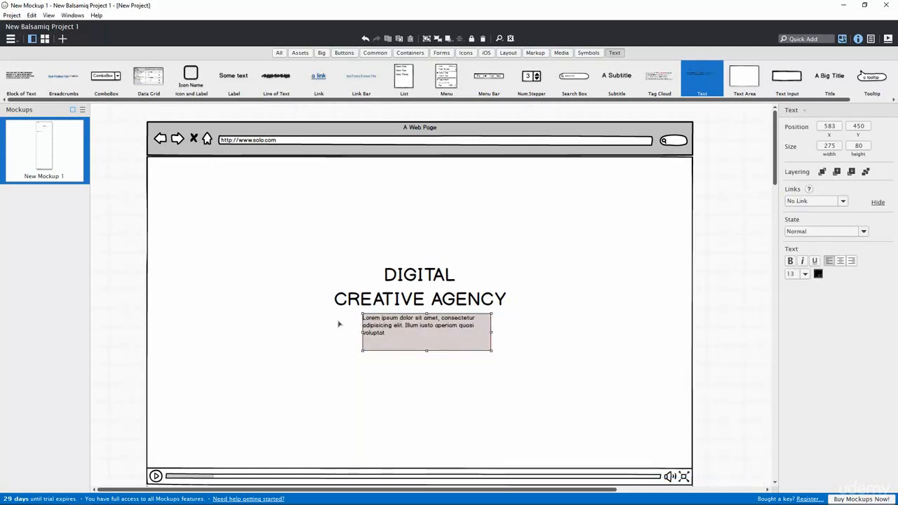
Step: Resize the paragraph to a single 573 × 23 line centred under CREATIVE AGENCY
drag(362, 332, 223, 331)
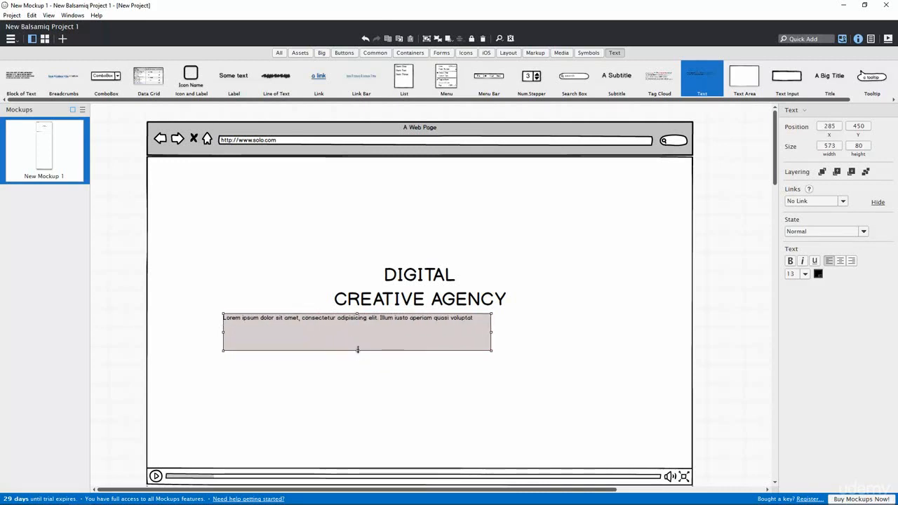
drag(357, 351, 420, 324)
click(425, 339)
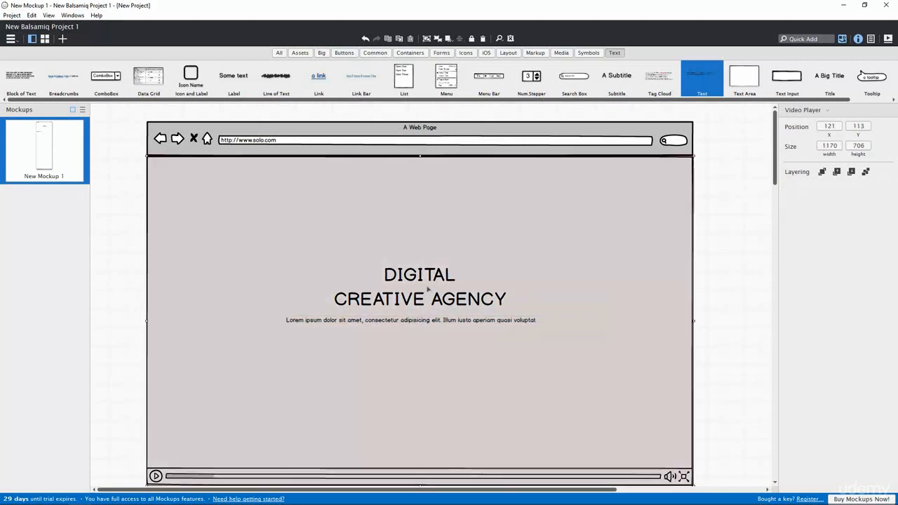
click(460, 279)
click(435, 276)
click(436, 306)
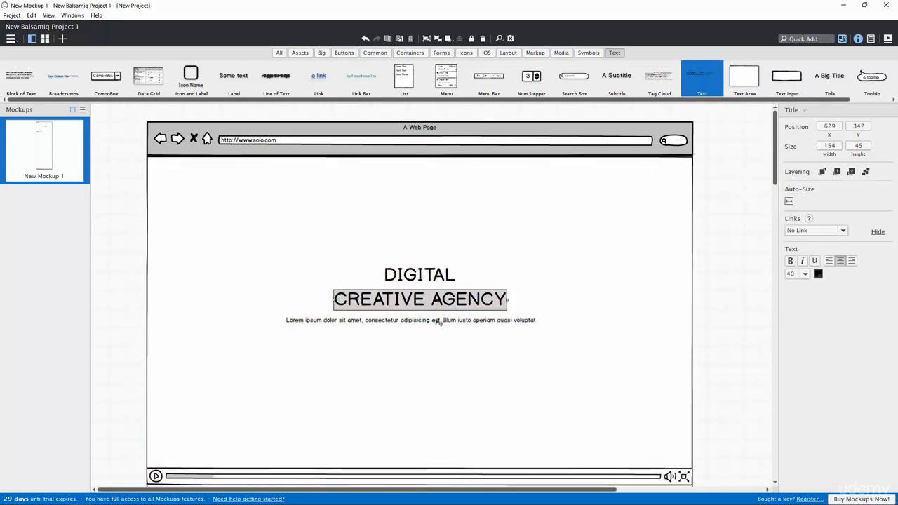
click(439, 322)
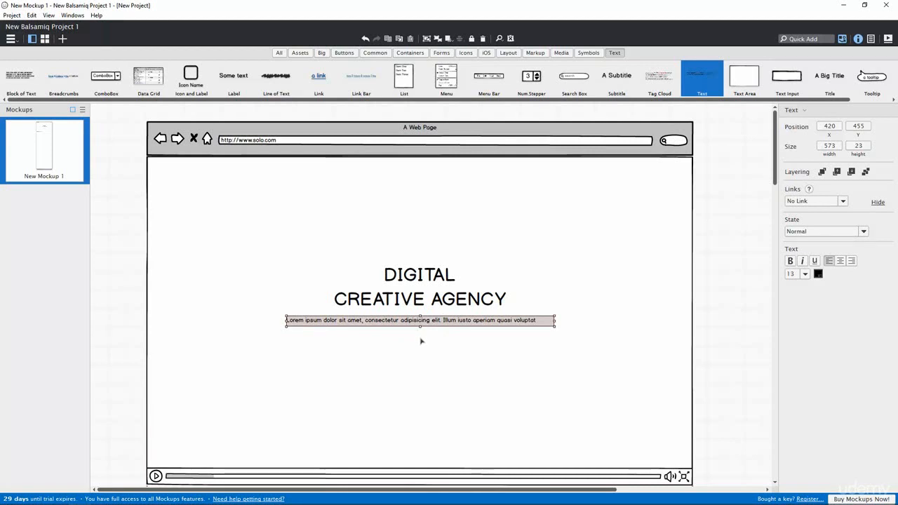
Step: Add a 99 × 27 button labelled START NOW, centred below the tagline
click(343, 54)
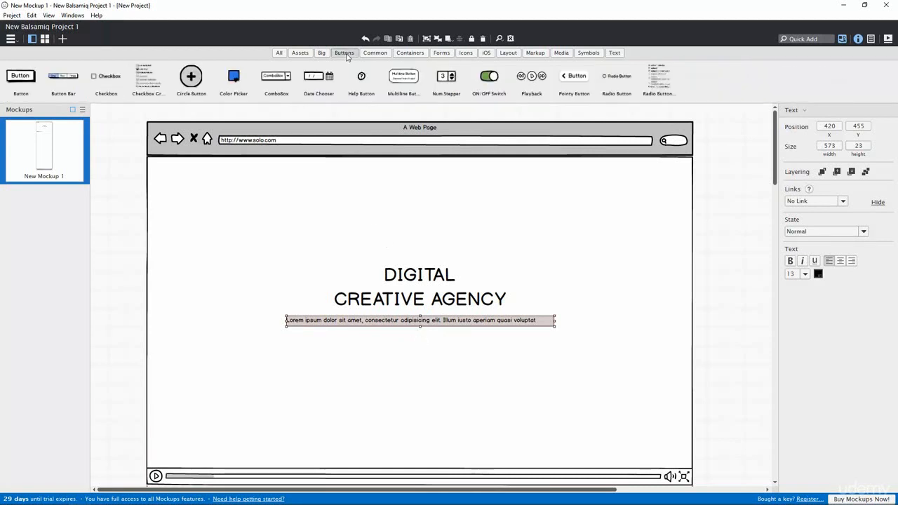
drag(21, 87, 415, 345)
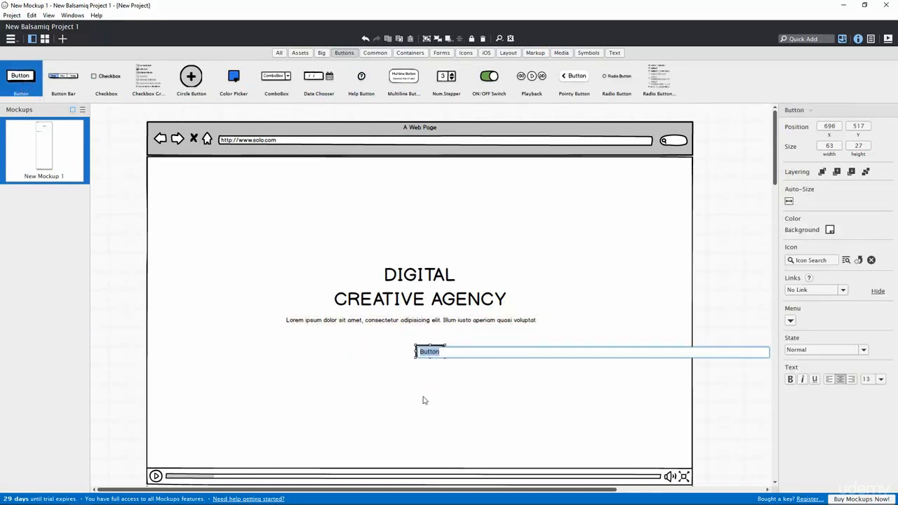
text(START NOW)
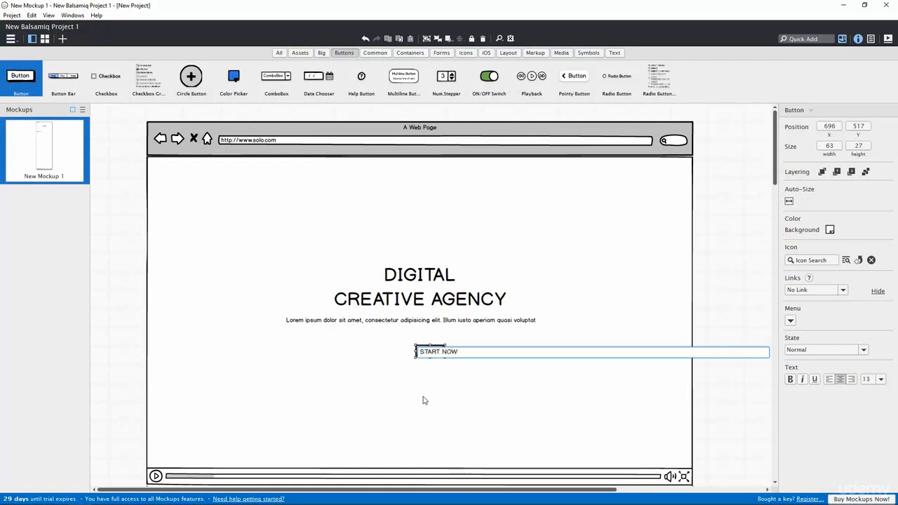
key(Return)
drag(444, 355, 418, 350)
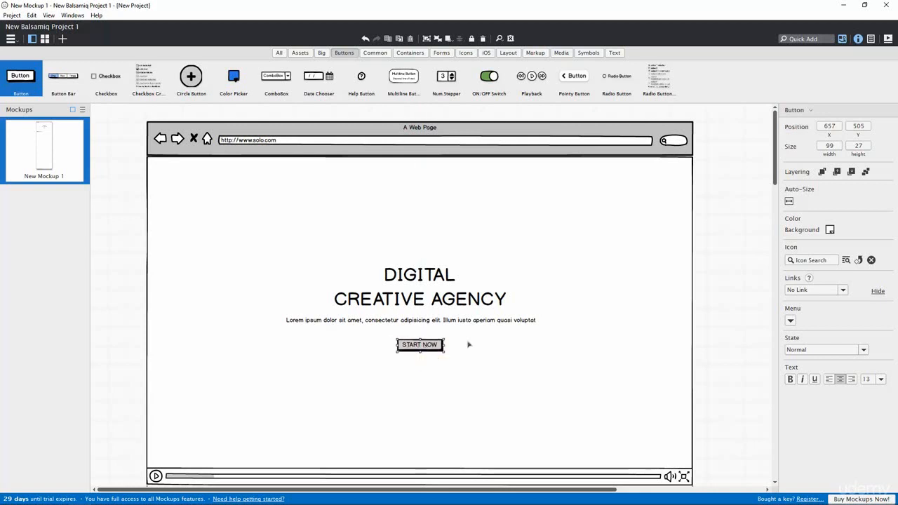
click(428, 405)
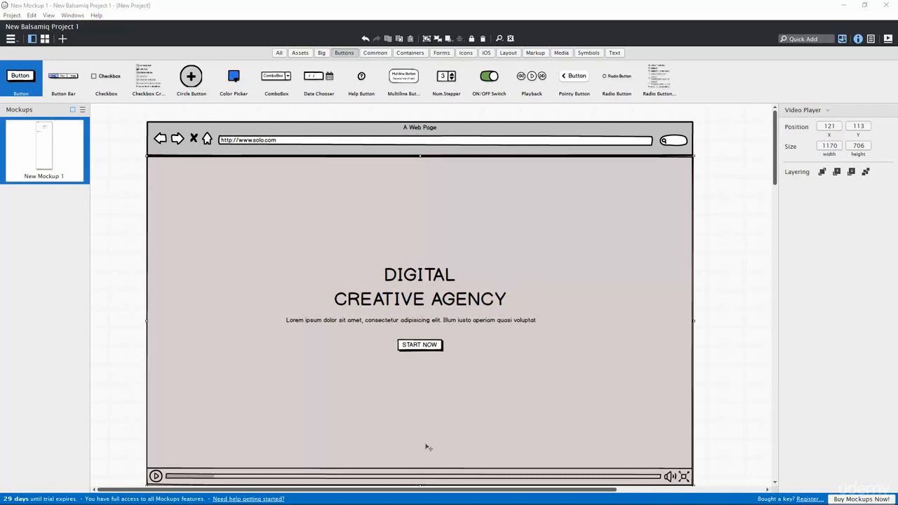
Step: Show the Icons library and scroll through icons like Add User, Address Book and Amazon
click(465, 53)
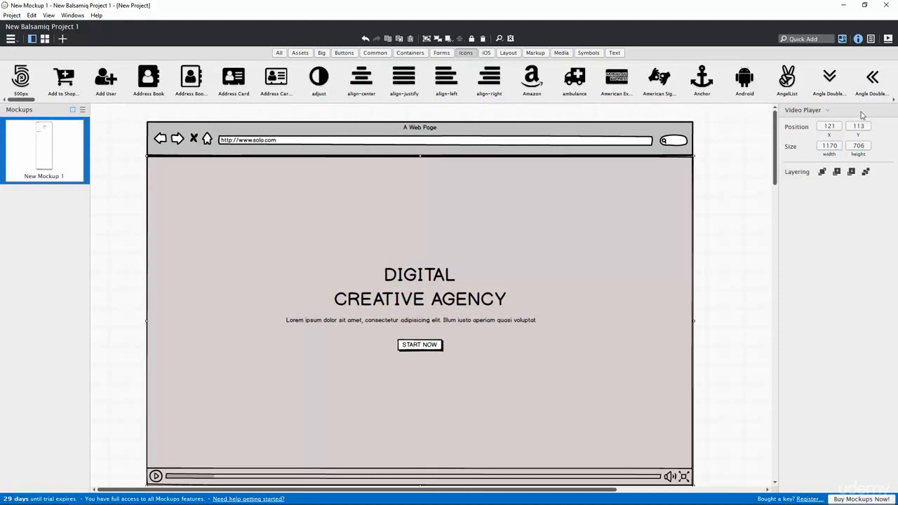
click(893, 100)
click(893, 100)
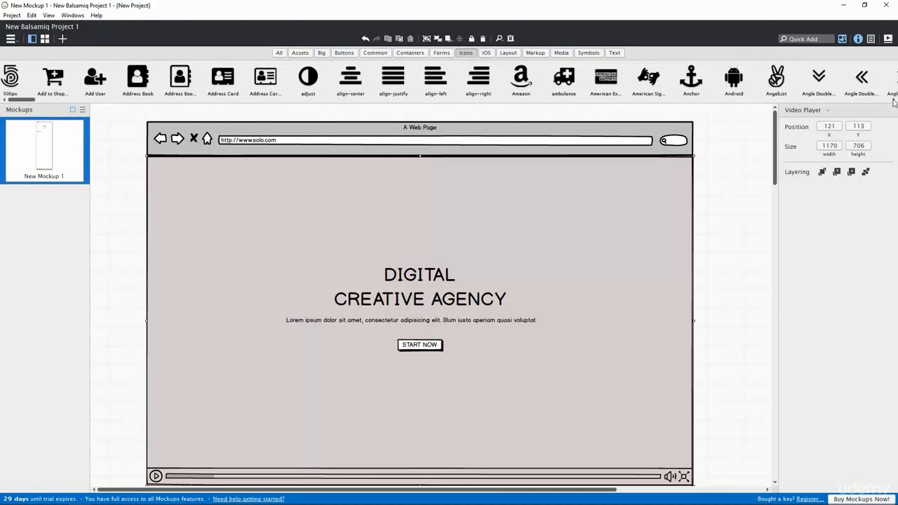
click(892, 100)
click(893, 100)
click(893, 100)
click(892, 100)
click(893, 100)
click(893, 100)
click(893, 100)
click(893, 100)
click(893, 100)
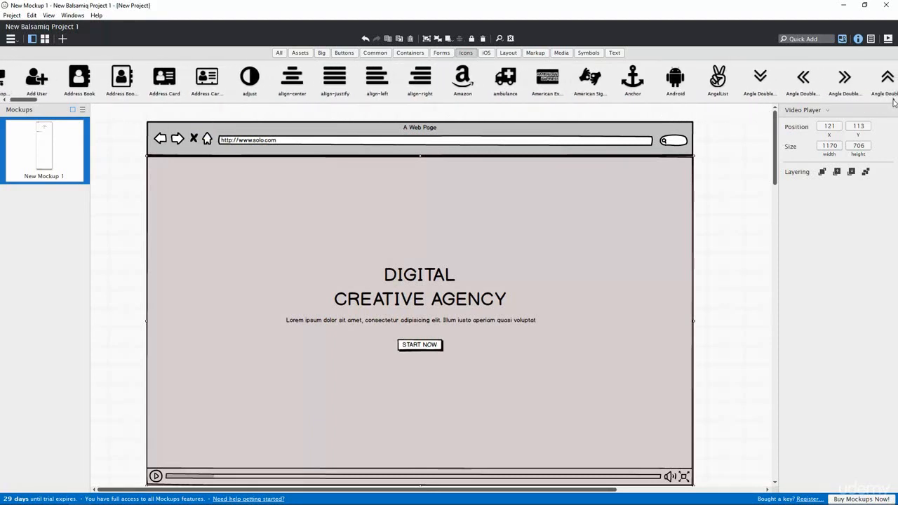
click(893, 100)
click(892, 100)
click(893, 99)
click(892, 100)
Step: Add an angle-down icon sized XS (24 × 24), centred near the hero's bottom
click(893, 99)
click(893, 99)
click(892, 100)
click(893, 100)
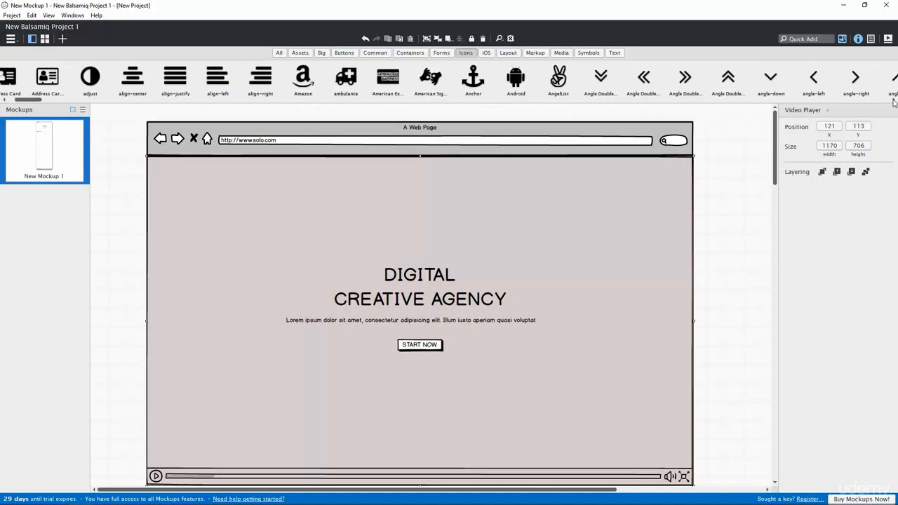
click(893, 99)
click(893, 100)
drag(726, 89, 412, 441)
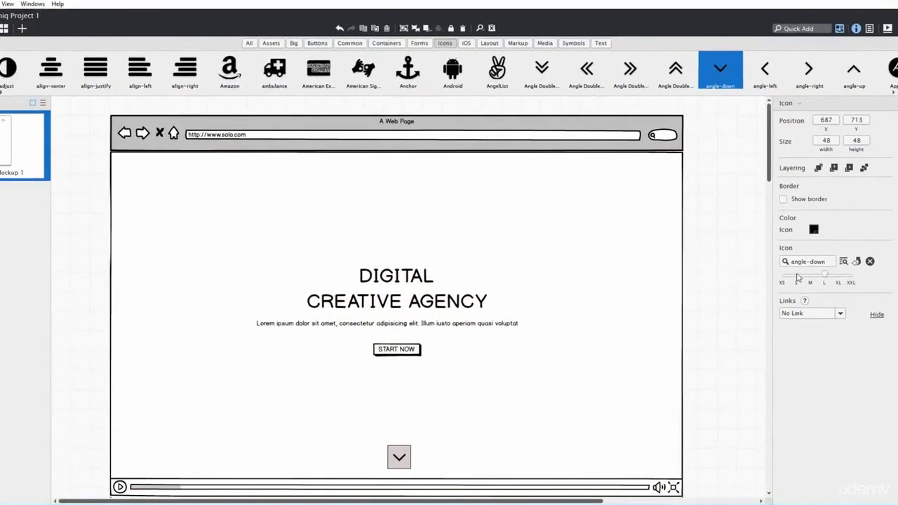
drag(825, 275, 786, 283)
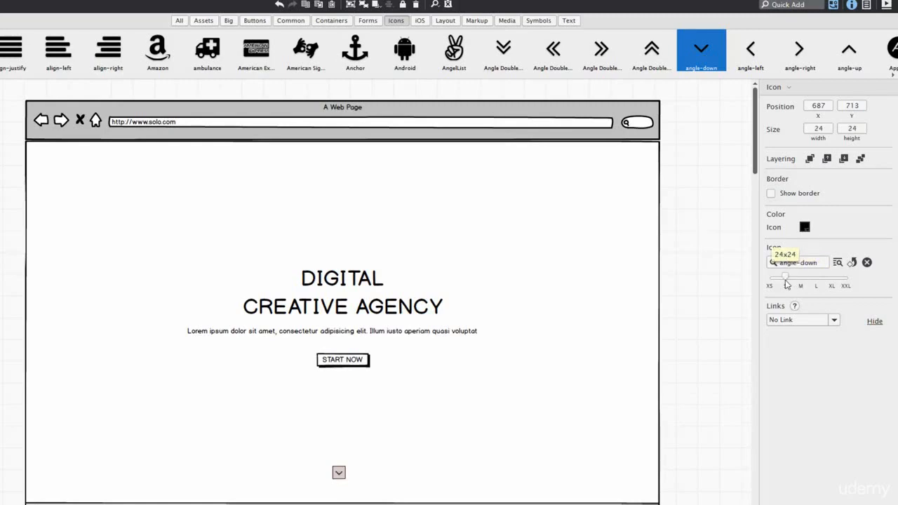
click(338, 481)
click(340, 475)
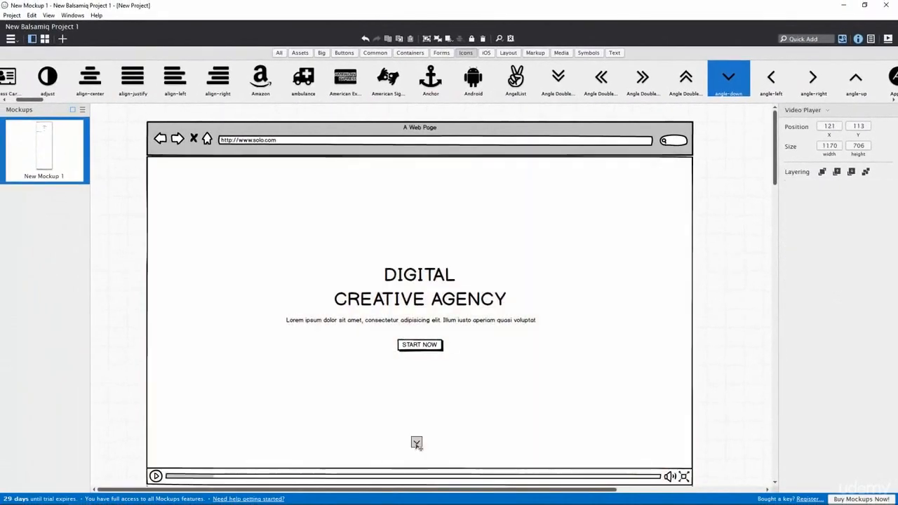
drag(416, 444, 421, 456)
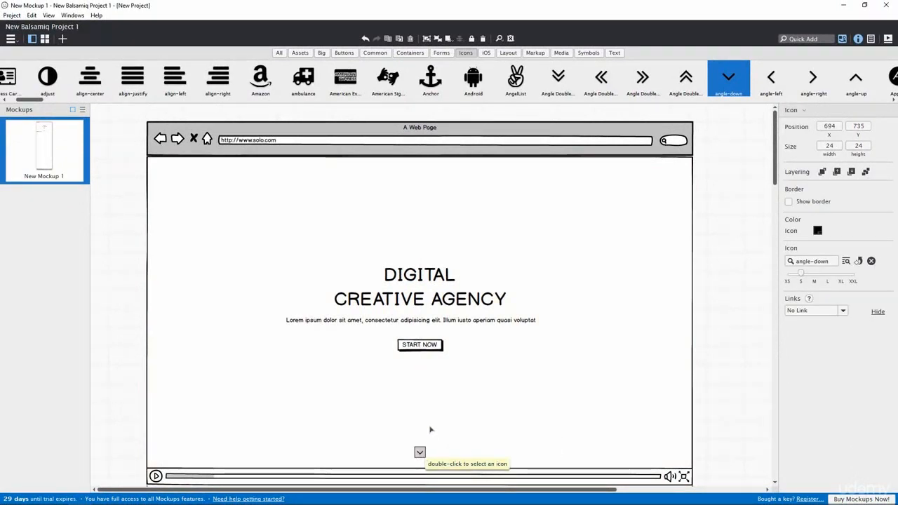
click(435, 430)
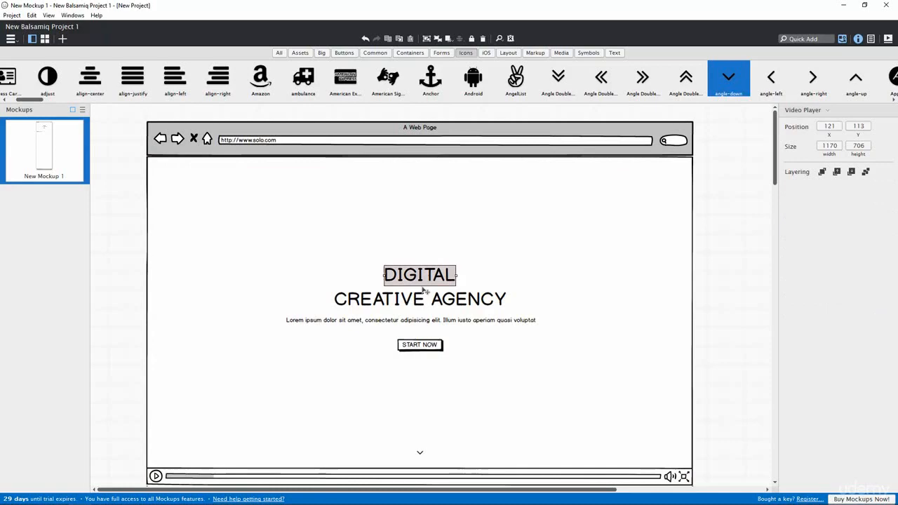
Step: Group the headings, tagline, START NOW button and down arrow, and adjust their stacking with the video
click(419, 300)
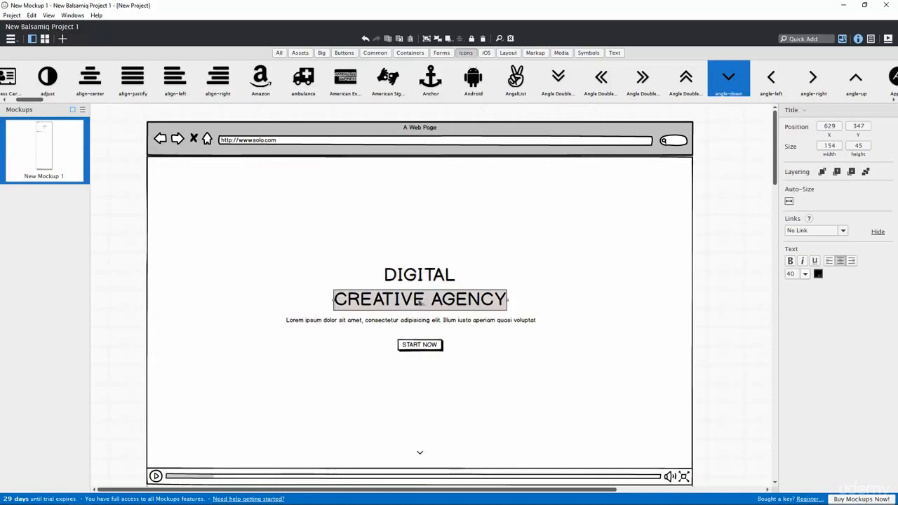
click(419, 275)
shift+click(420, 303)
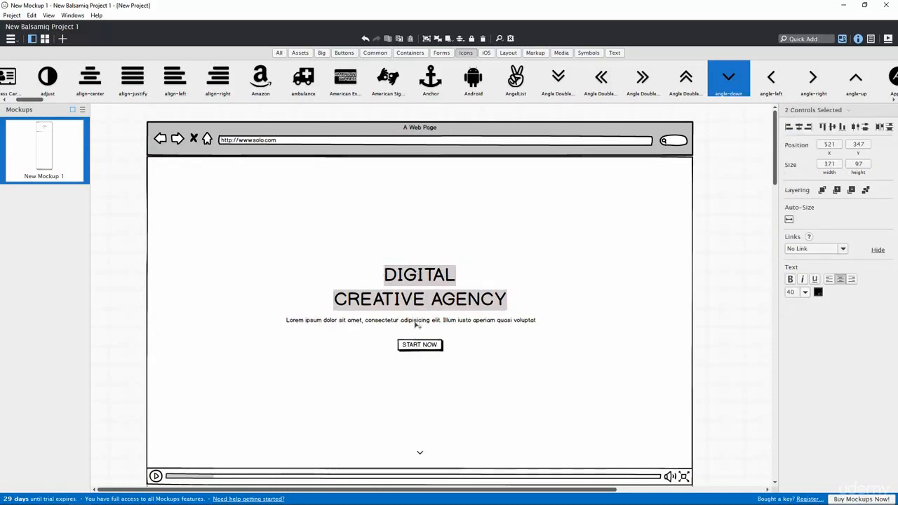
shift+click(414, 323)
shift+click(423, 345)
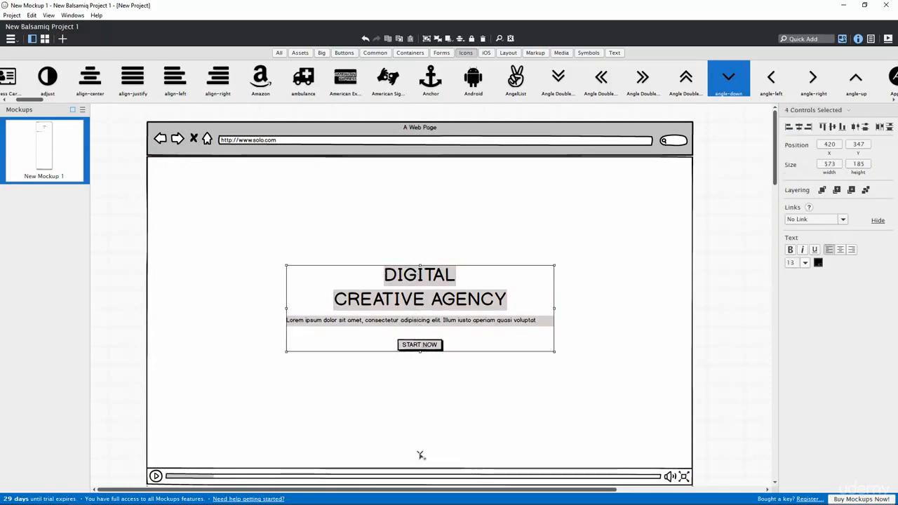
shift+click(420, 454)
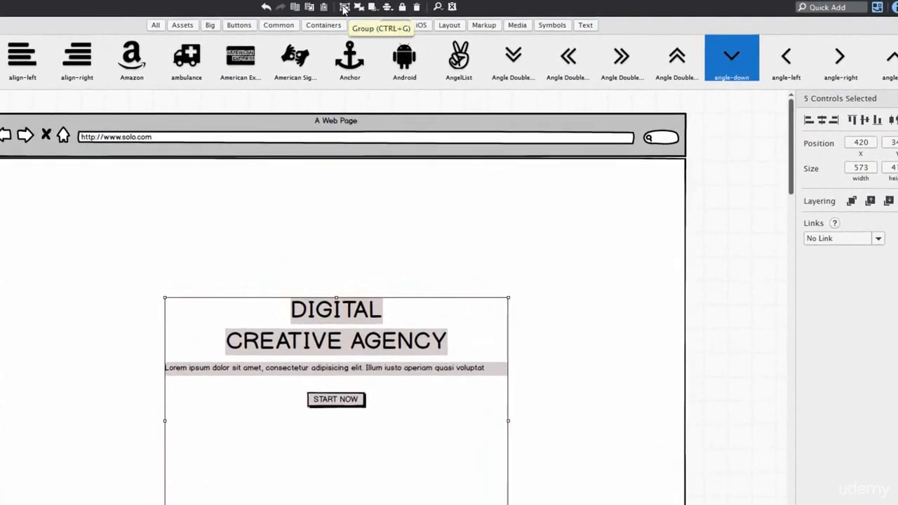
click(344, 7)
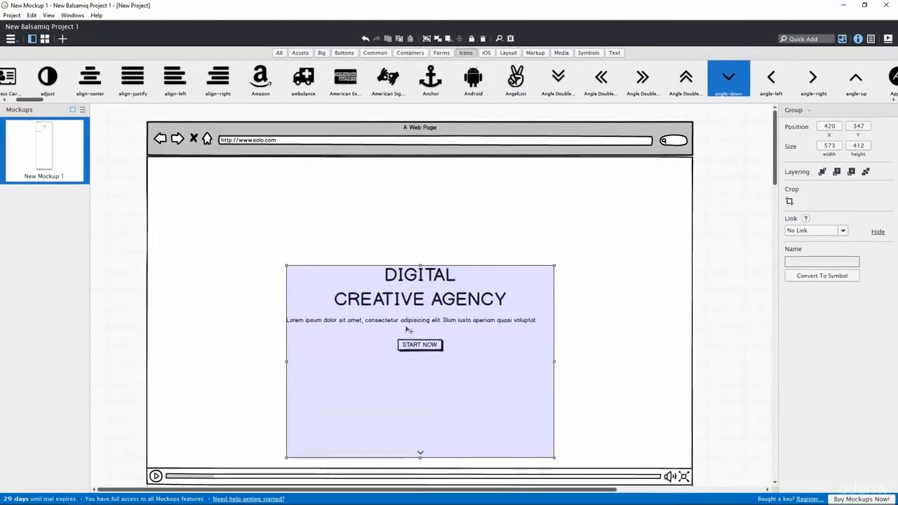
shift+click(581, 224)
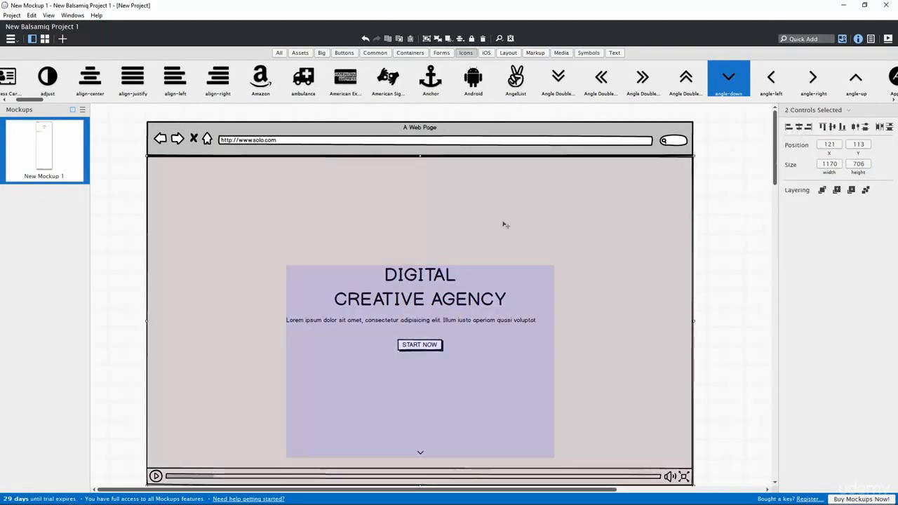
click(437, 40)
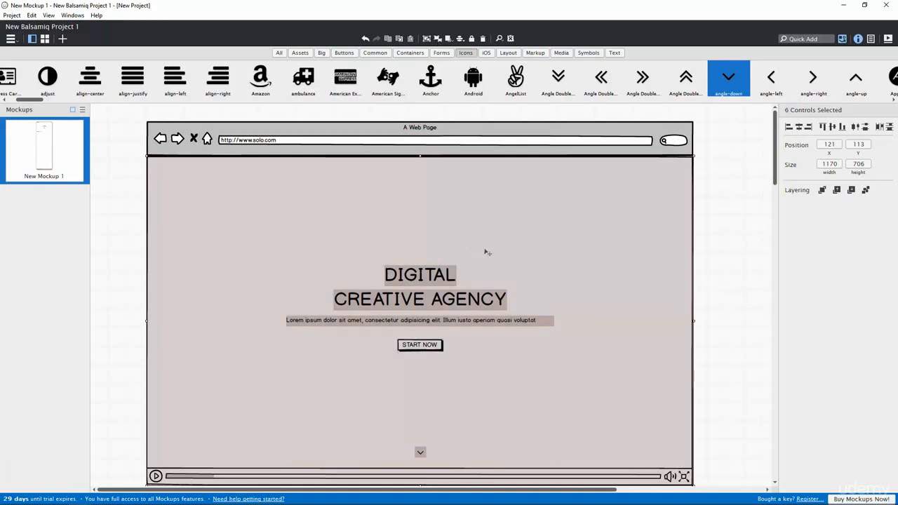
click(711, 243)
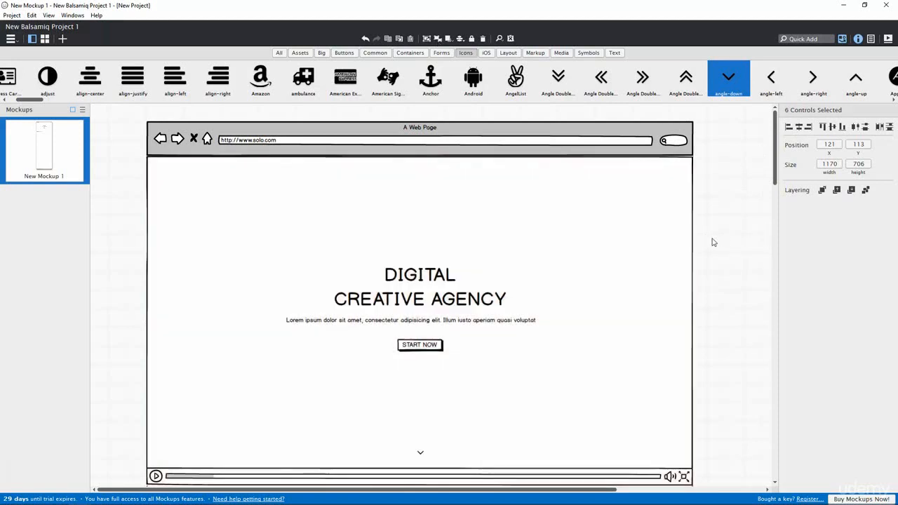
Step: Select DIGITAL, CREATIVE AGENCY, the tagline and START NOW, and move them slightly higher
click(416, 277)
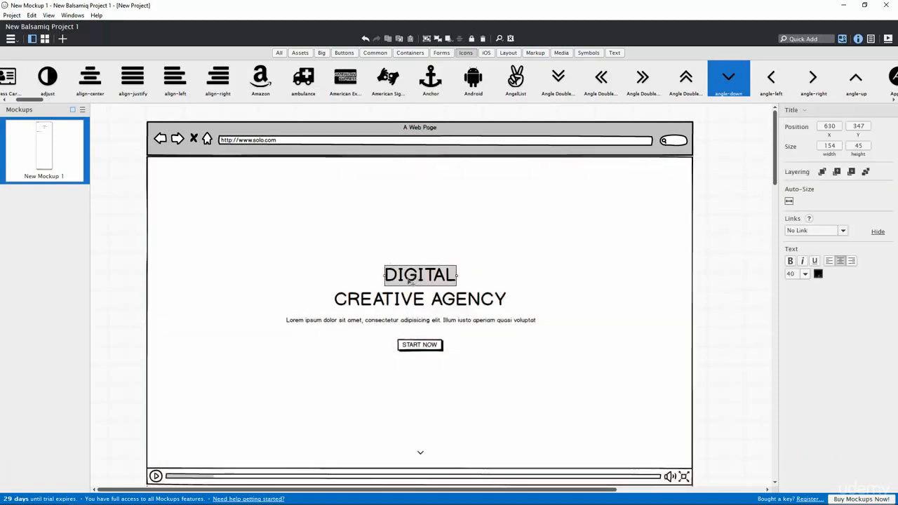
click(427, 39)
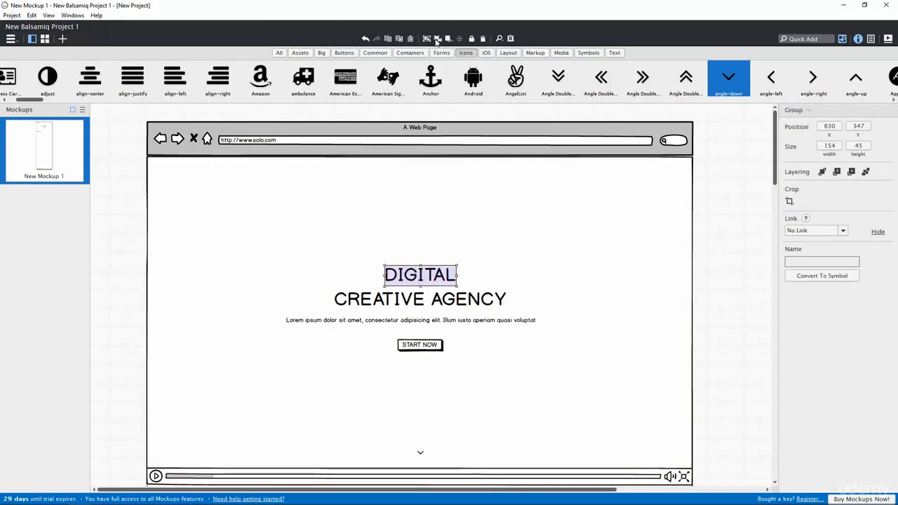
shift+click(419, 302)
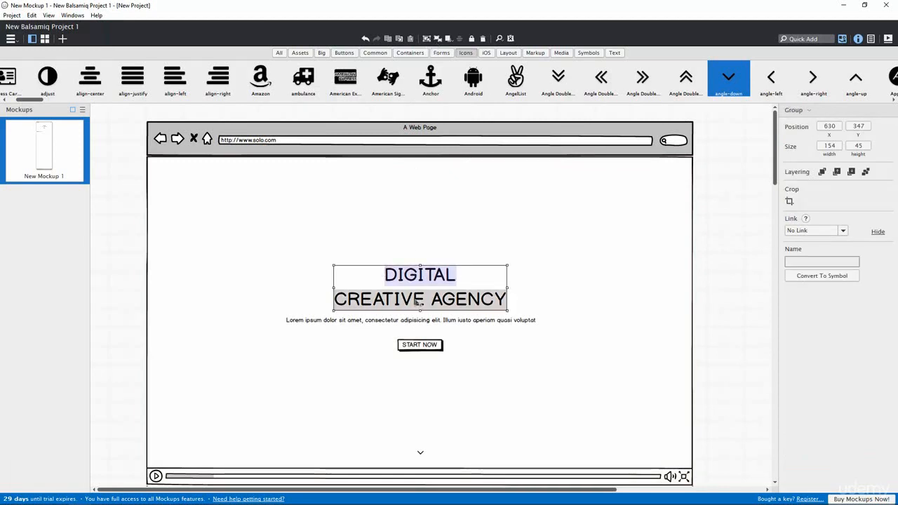
shift+click(418, 322)
shift+click(420, 344)
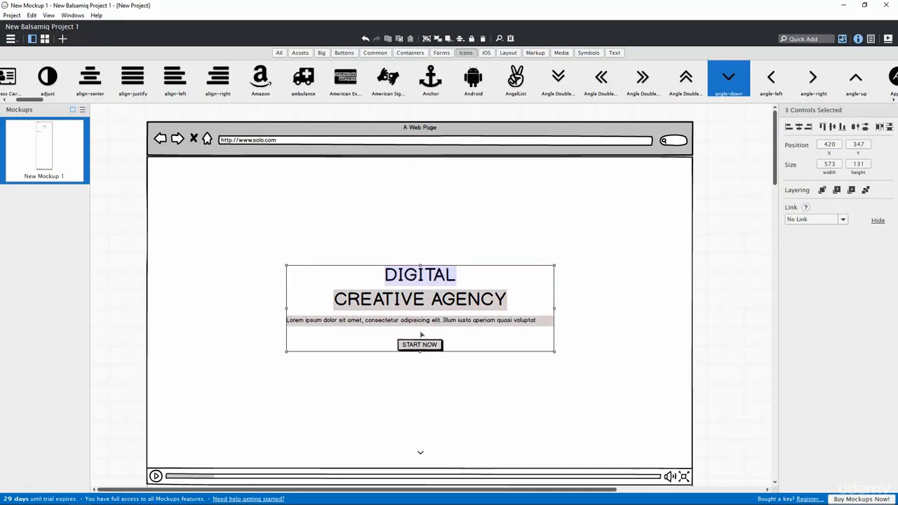
drag(420, 331, 421, 334)
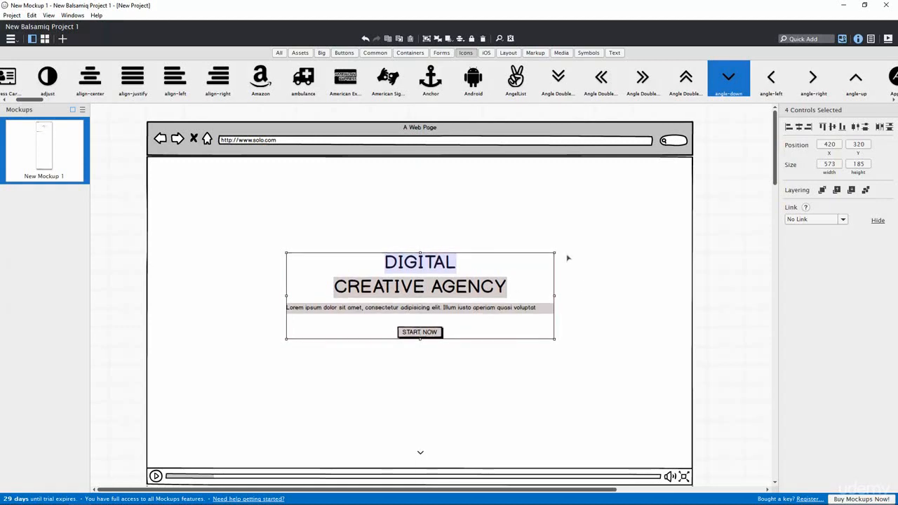
click(591, 226)
click(726, 282)
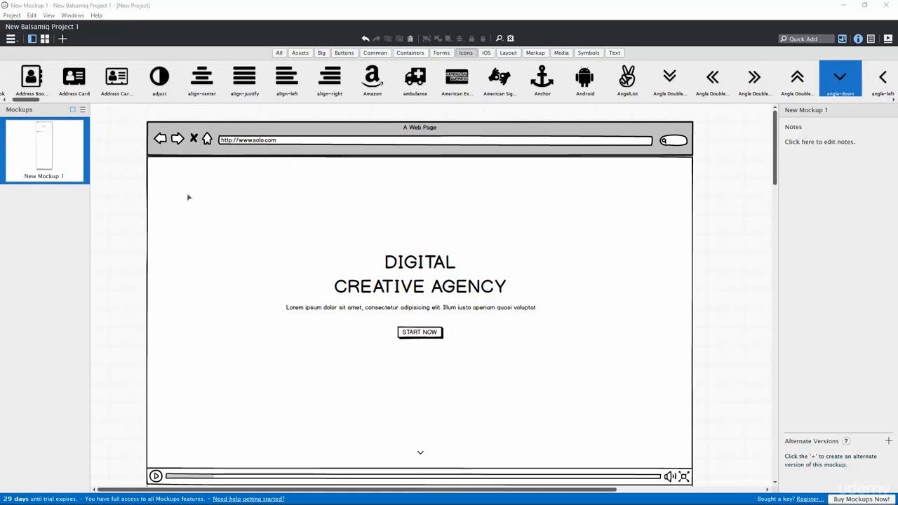
Step: Place a circle shape labelled SOLO, sized about 54×54, in the hero's top-left corner
click(411, 55)
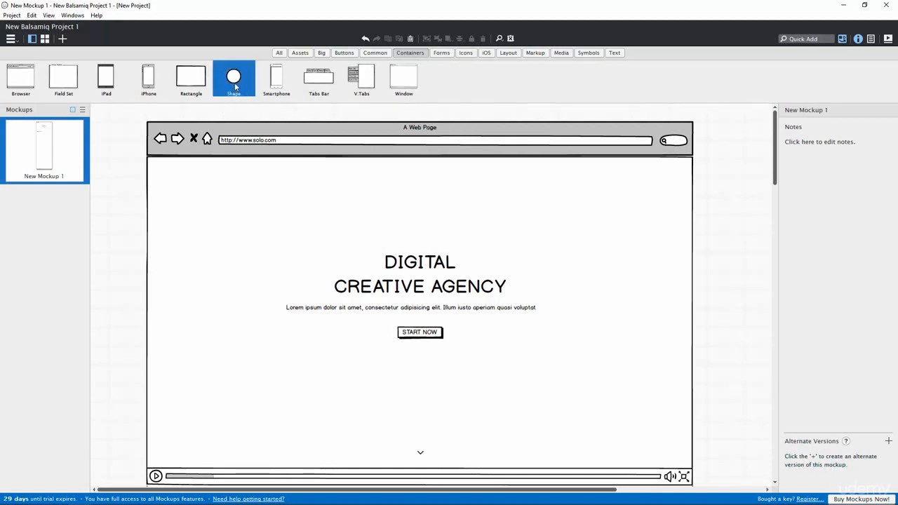
drag(236, 85, 182, 181)
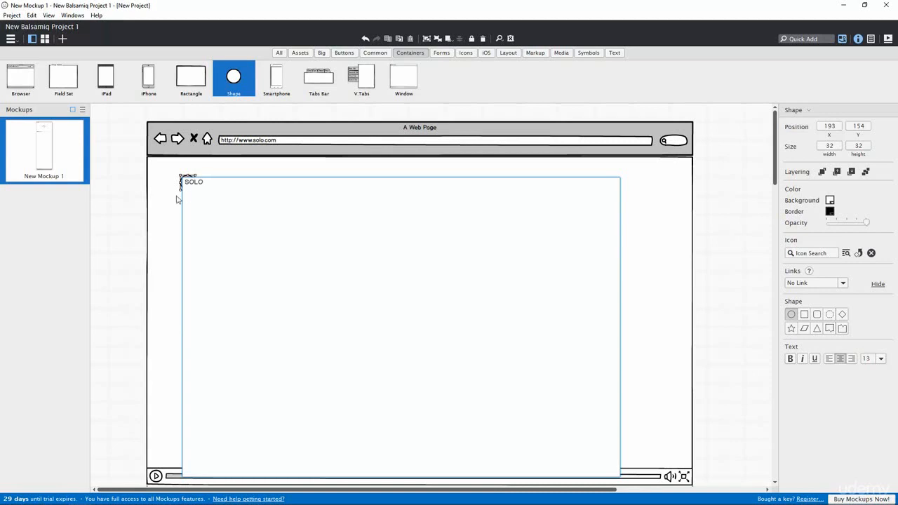
click(177, 198)
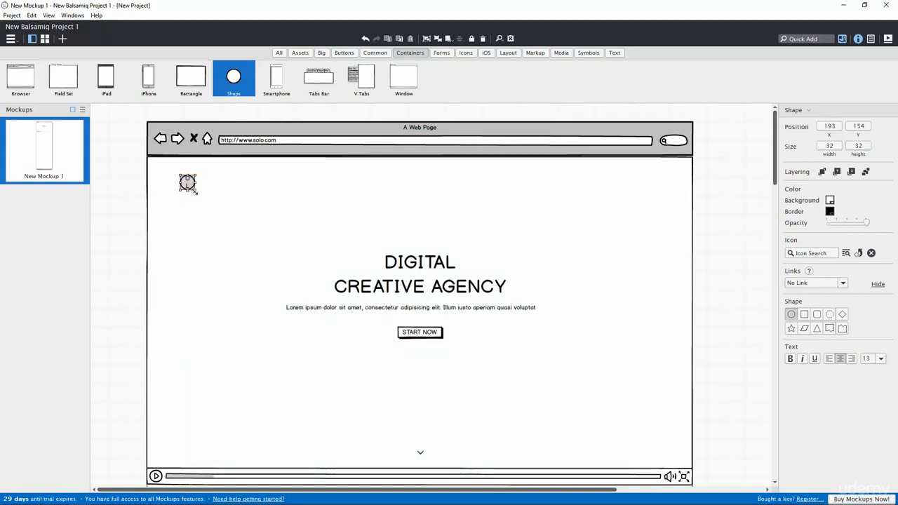
mouse_move(196, 192)
mouse_down()
mouse_move(218, 202)
mouse_move(183, 200)
mouse_move(188, 195)
mouse_up()
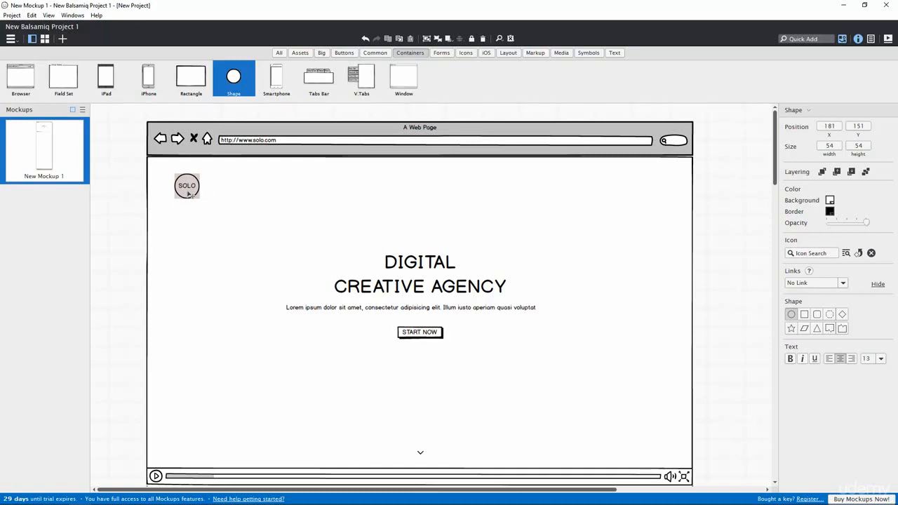
drag(188, 195, 188, 195)
click(433, 187)
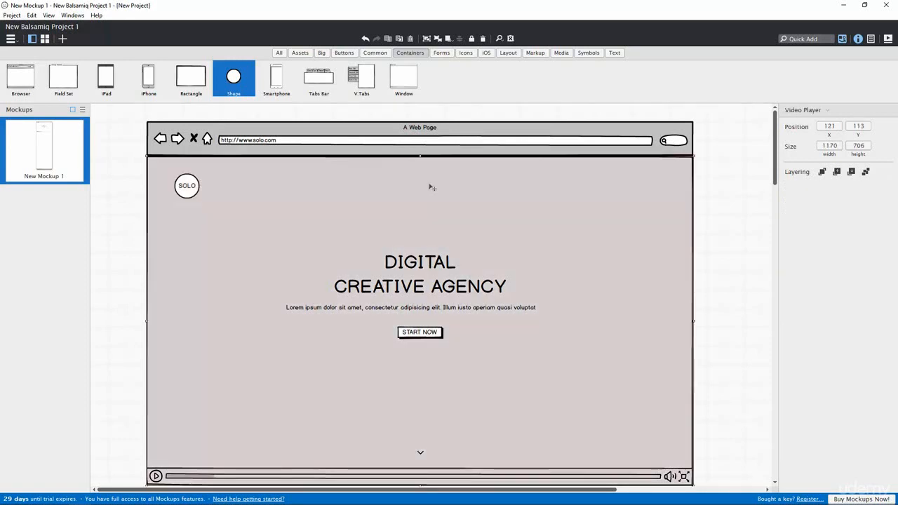
Step: Add a menu bar and replace its items with HOME, ABOUT, TEAM, SERVICES, WORK, BLOG, CONTACT
click(614, 54)
drag(493, 86, 443, 178)
key(Return)
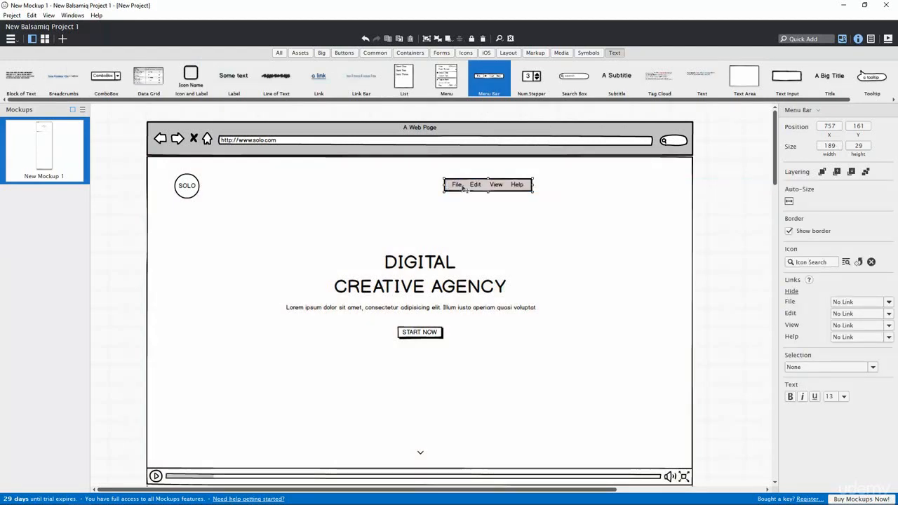
double_click(465, 188)
double_click(452, 185)
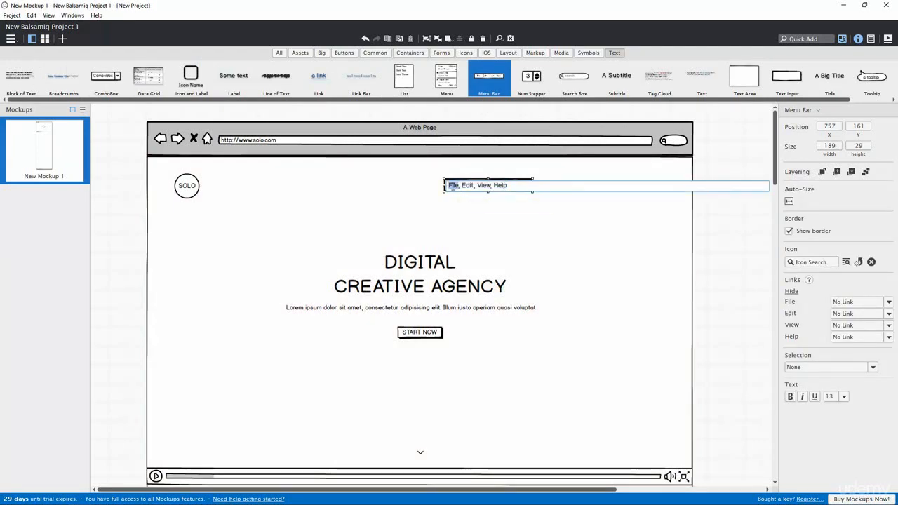
text(H)
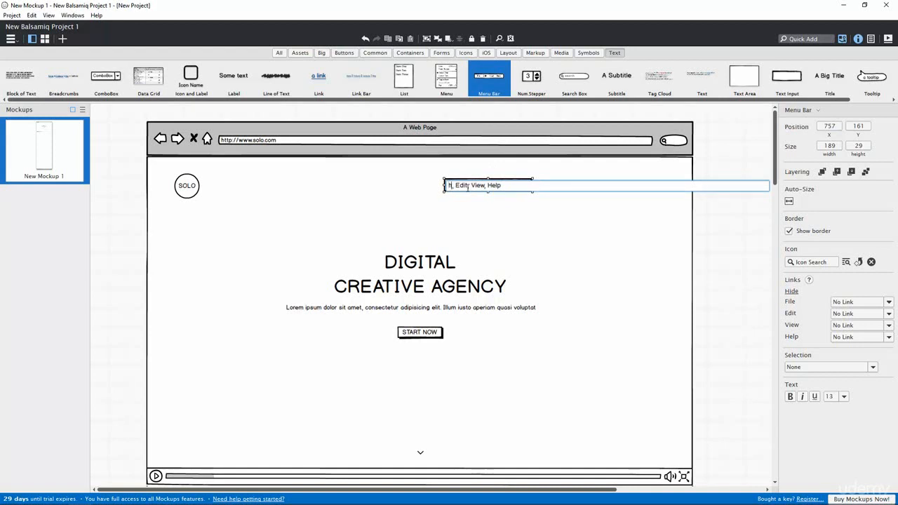
key(BackSpace)
text(HOME)
drag(471, 185, 522, 186)
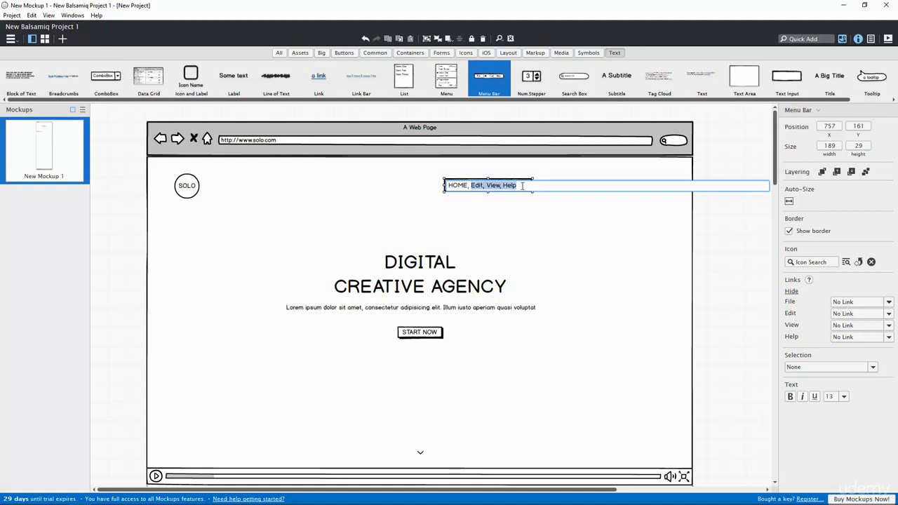
text(, ABOUT, TEAM, SERVICES, WORK, BLOG, CONTACT)
key(Return)
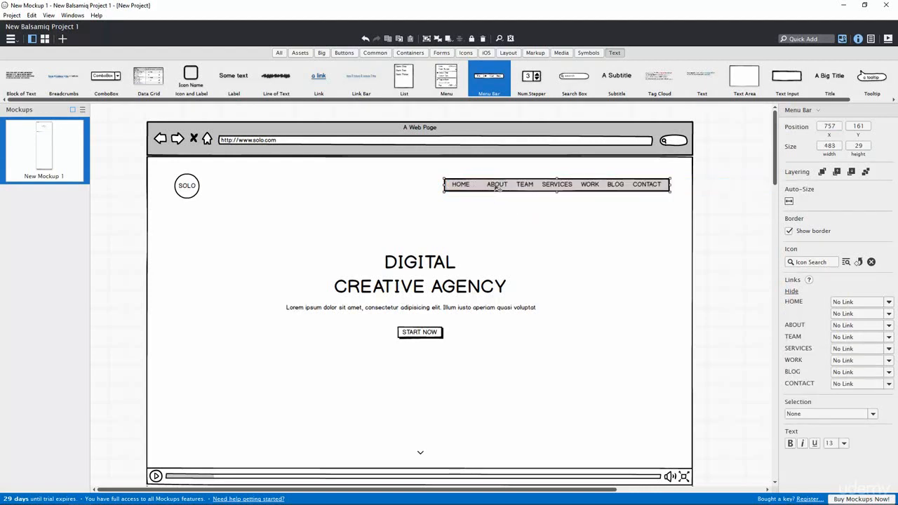
Step: Remove the stray comma and space after HOME and align the menu bar level with the logo
drag(521, 185, 506, 190)
double_click(500, 188)
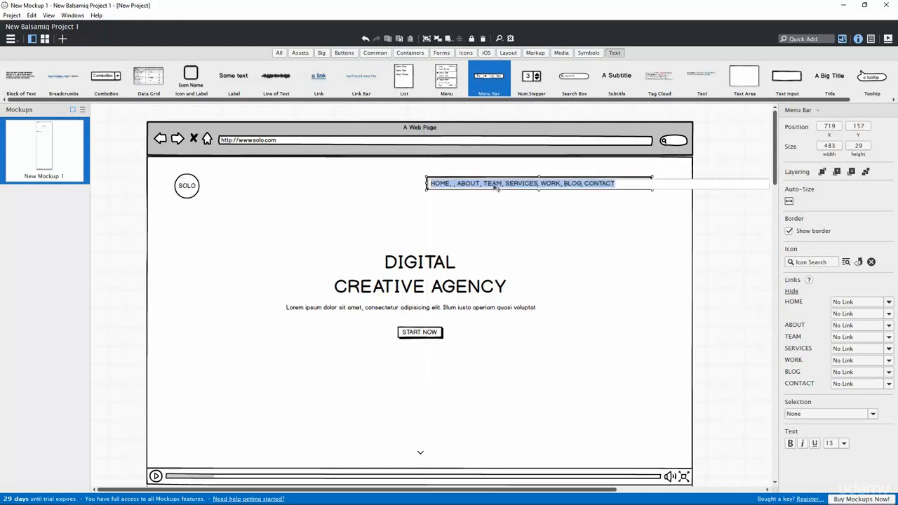
click(462, 183)
key(BackSpace)
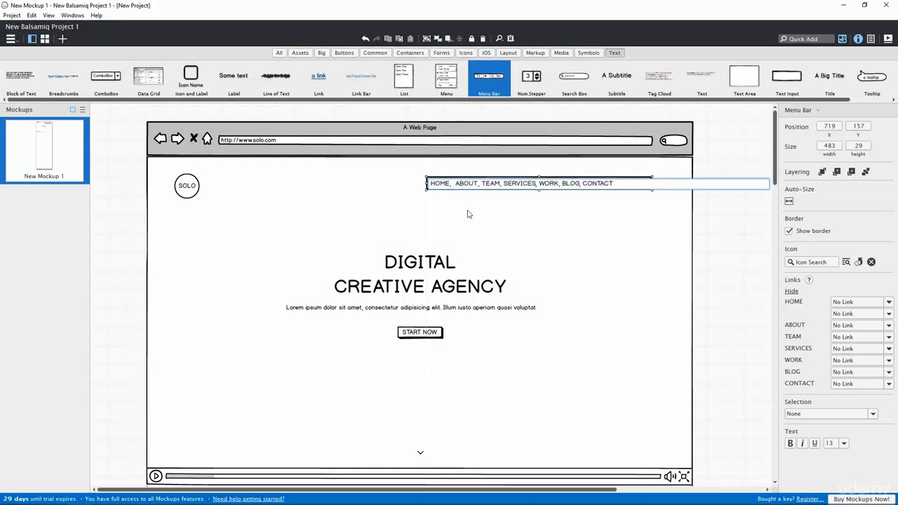
key(BackSpace)
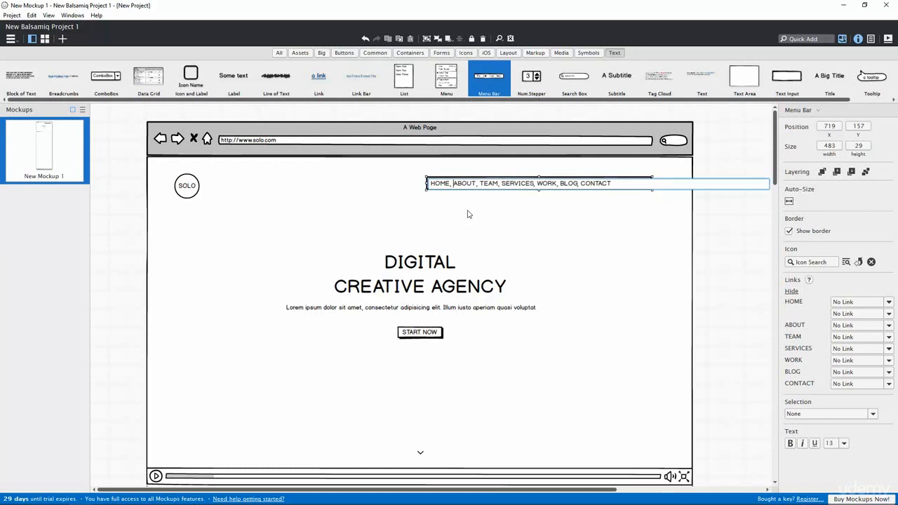
key(Return)
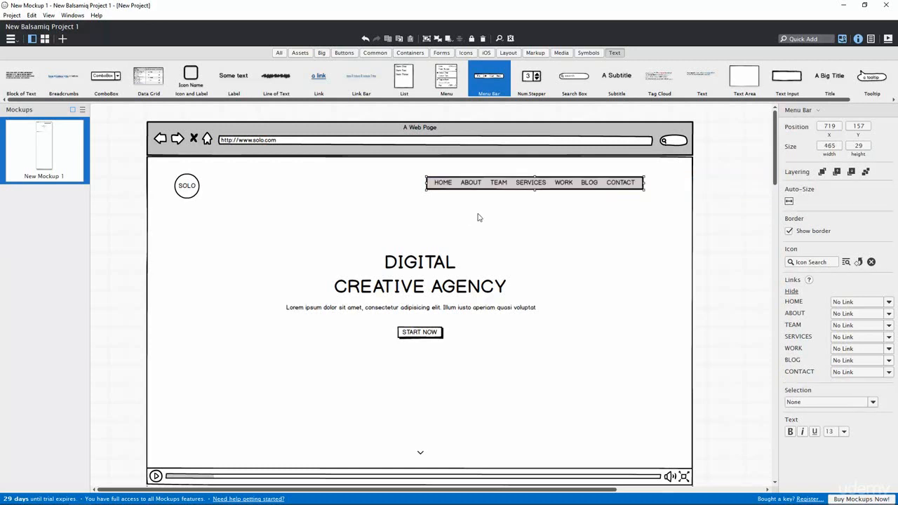
drag(531, 186, 531, 191)
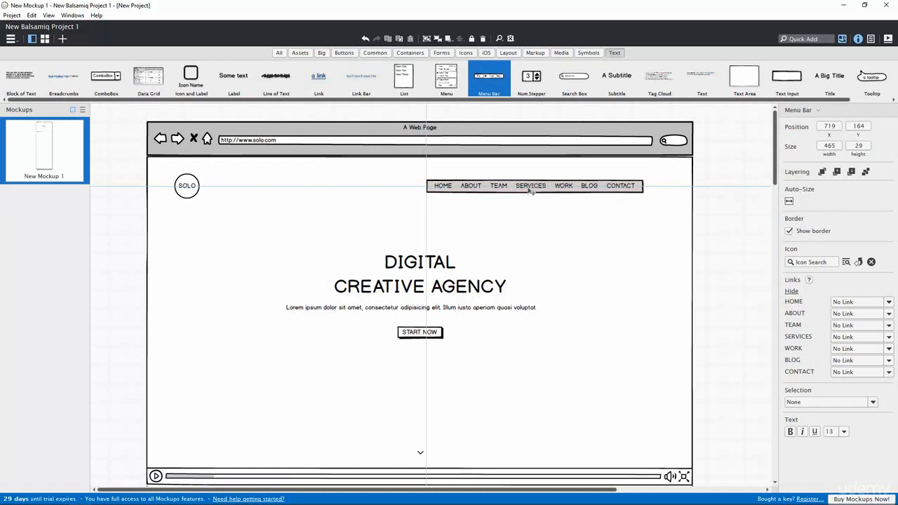
drag(531, 191, 548, 191)
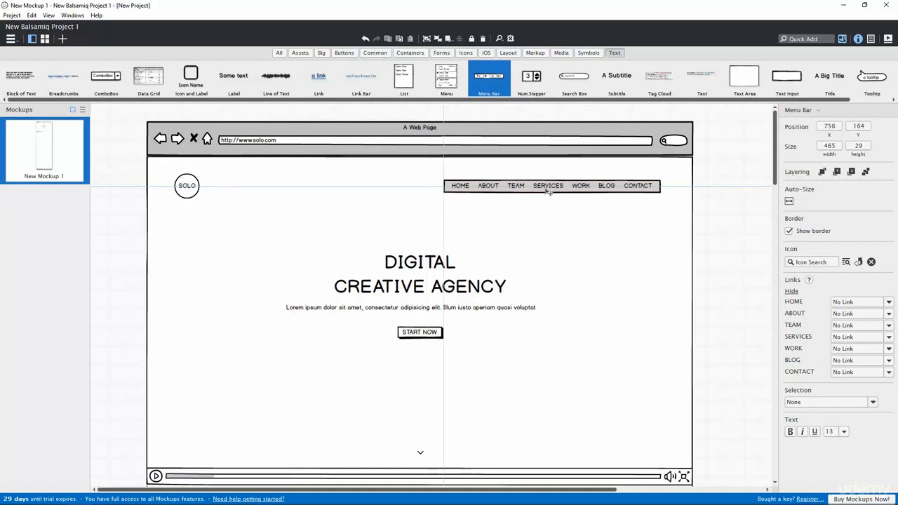
Step: Switch off the Show border option on the navigation menu bar
click(563, 228)
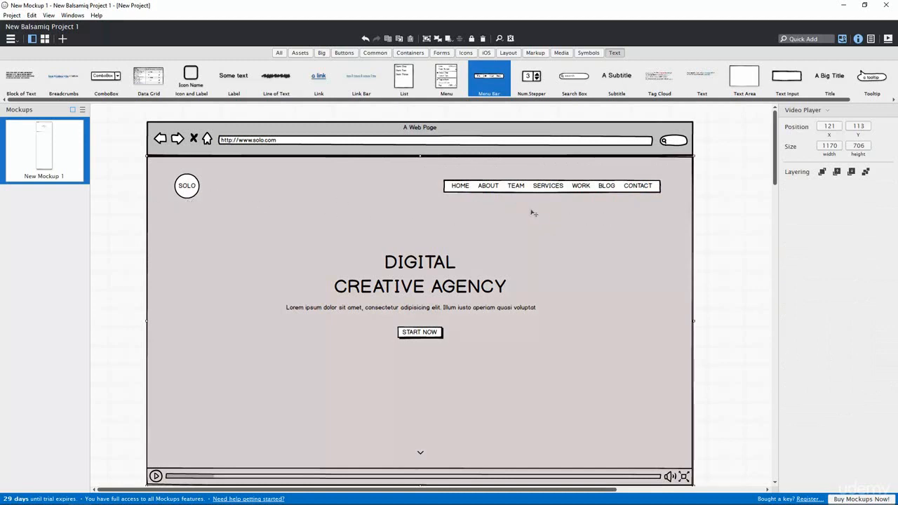
click(720, 231)
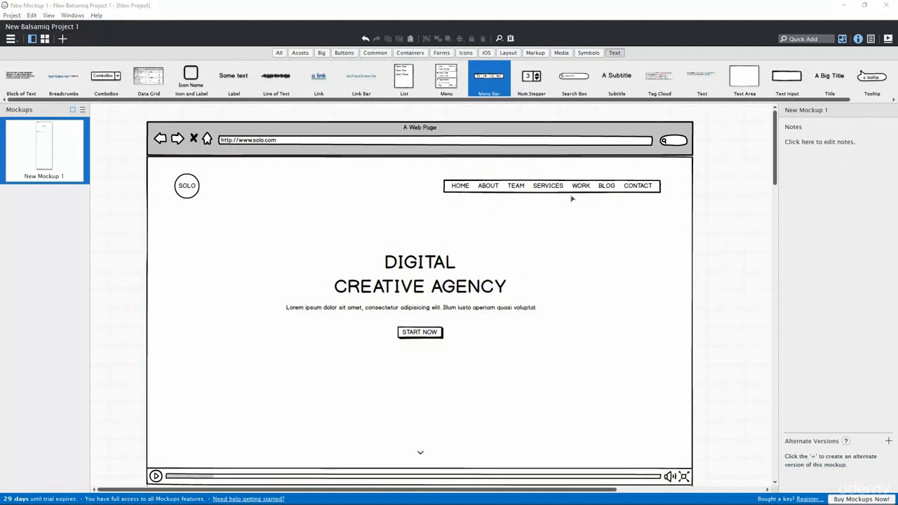
click(533, 186)
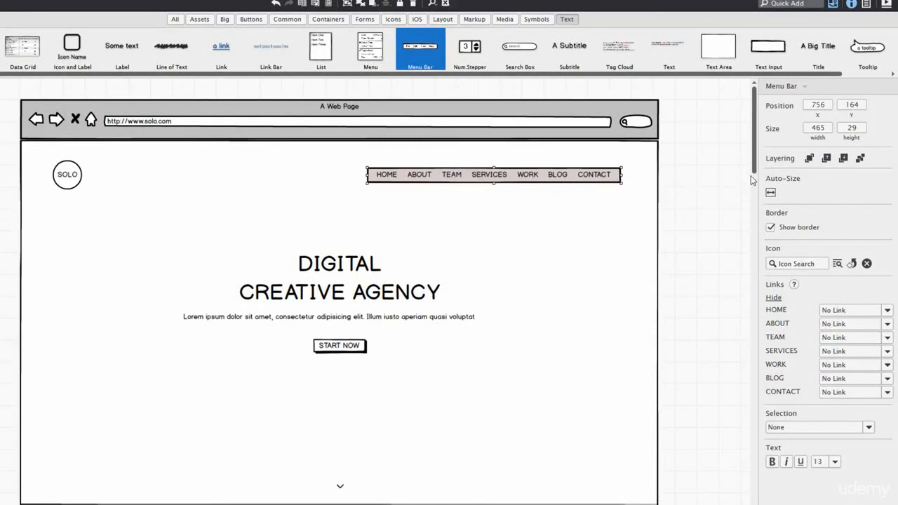
click(771, 228)
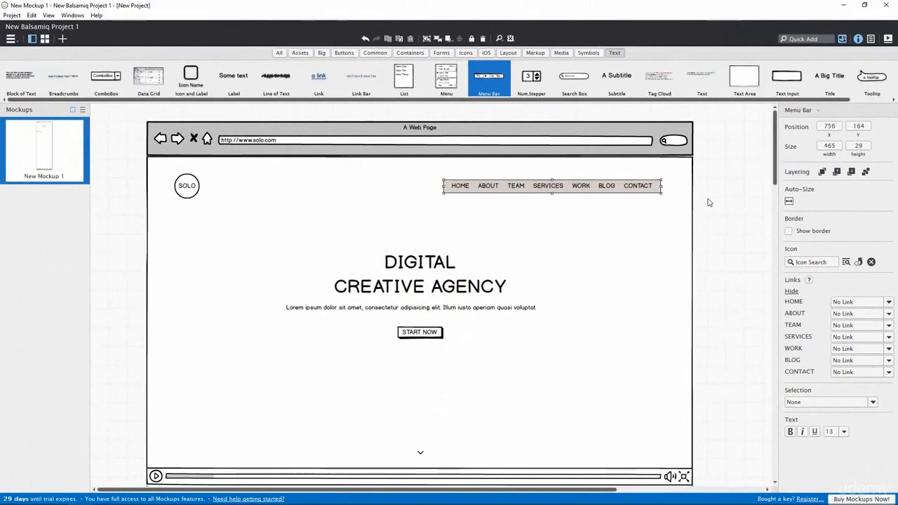
click(674, 191)
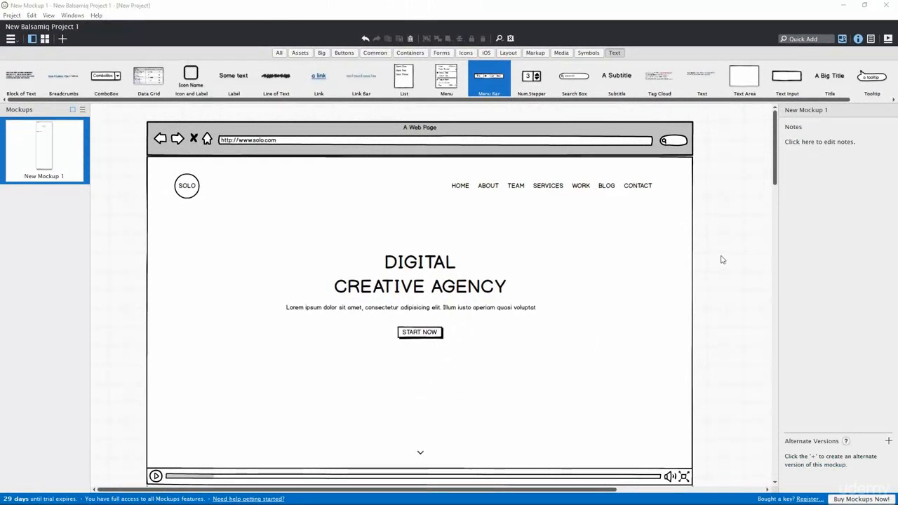
Step: Scroll the canvas down past the video player to the empty page area
scroll(445, 257, down, 5)
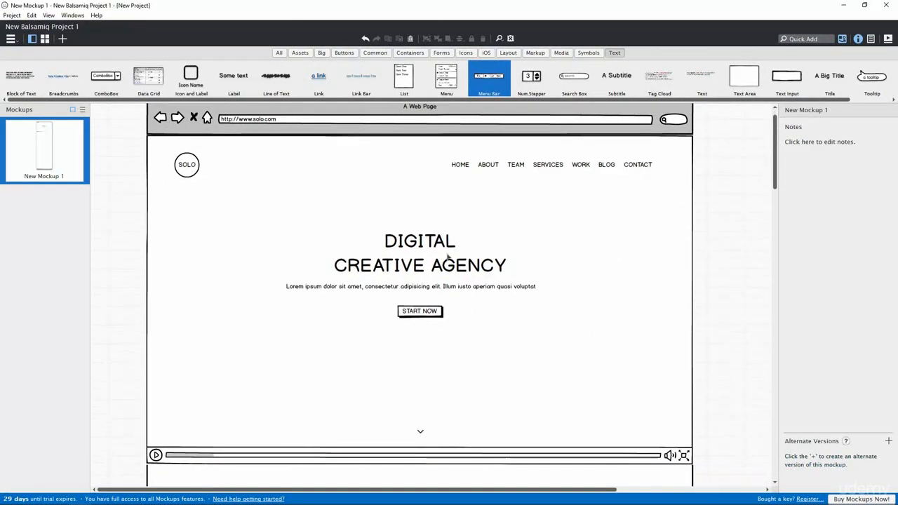
scroll(447, 257, down, 5)
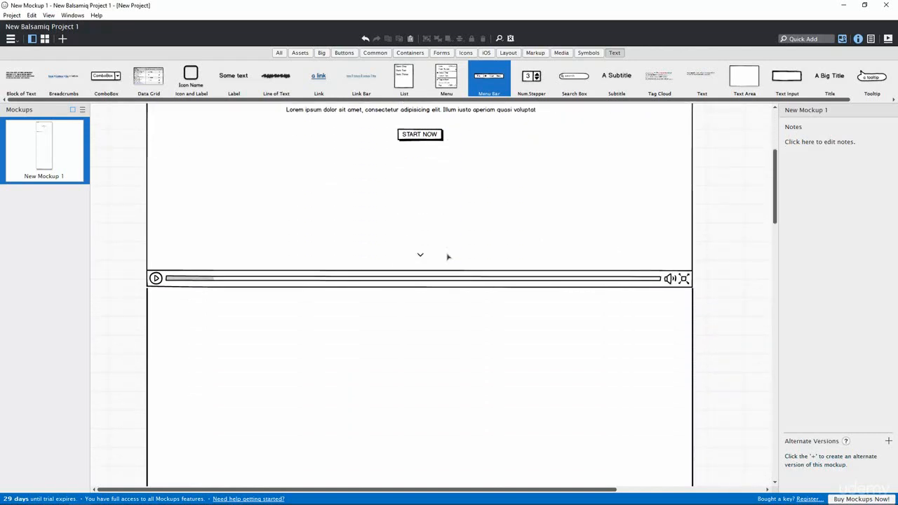
scroll(447, 257, down, 1)
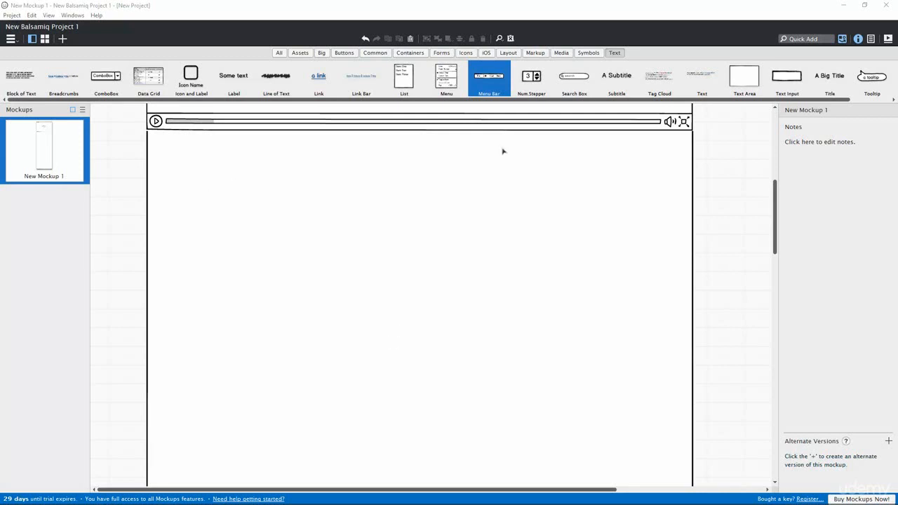
Step: Place a Title below the video player reading 'A Story'
click(832, 81)
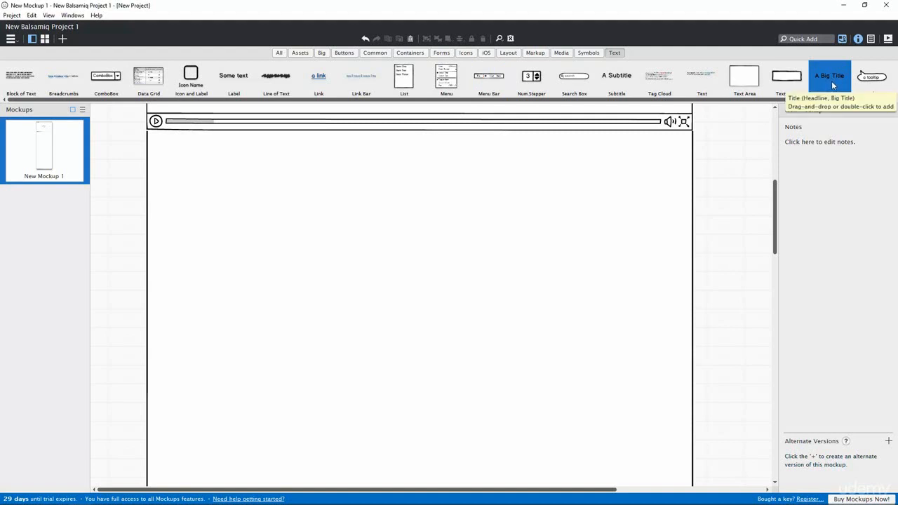
drag(830, 79, 211, 183)
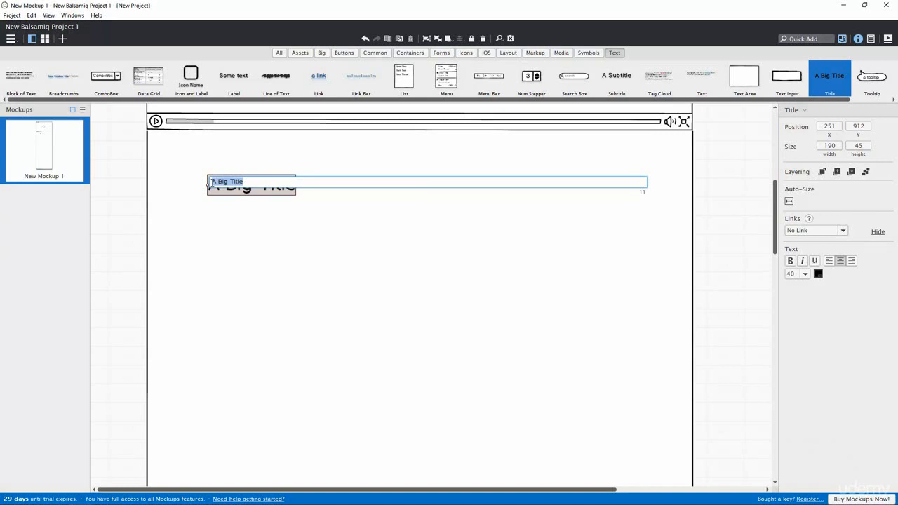
text(B)
click(226, 195)
Step: Duplicate the A Story heading just below it and select the copy's text
drag(238, 188, 237, 210)
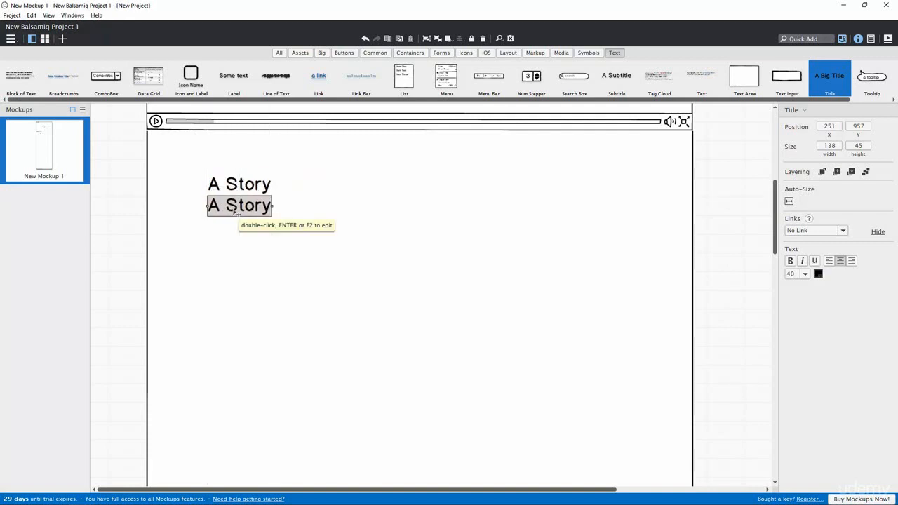
double_click(238, 209)
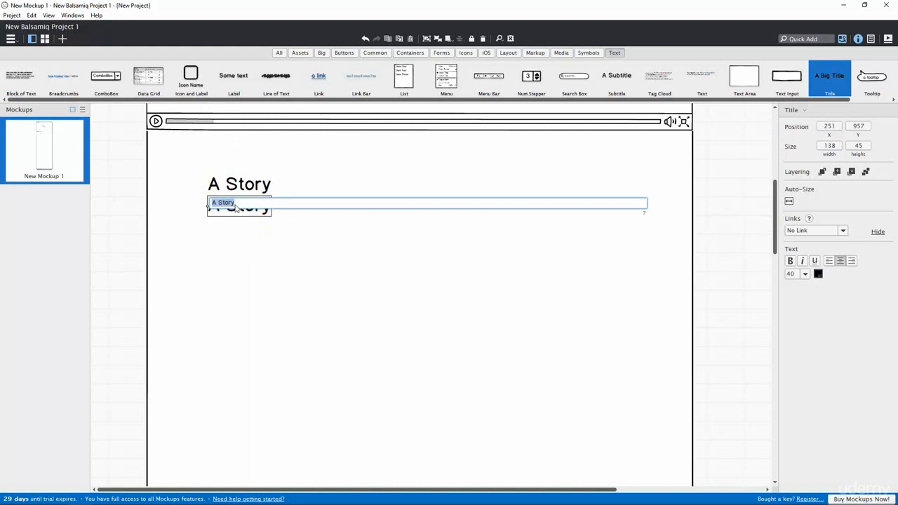
click(242, 202)
drag(243, 202, 213, 202)
Step: Rename the copied heading 'About Us' and set both headings to font size 28
text(About Us)
key(Return)
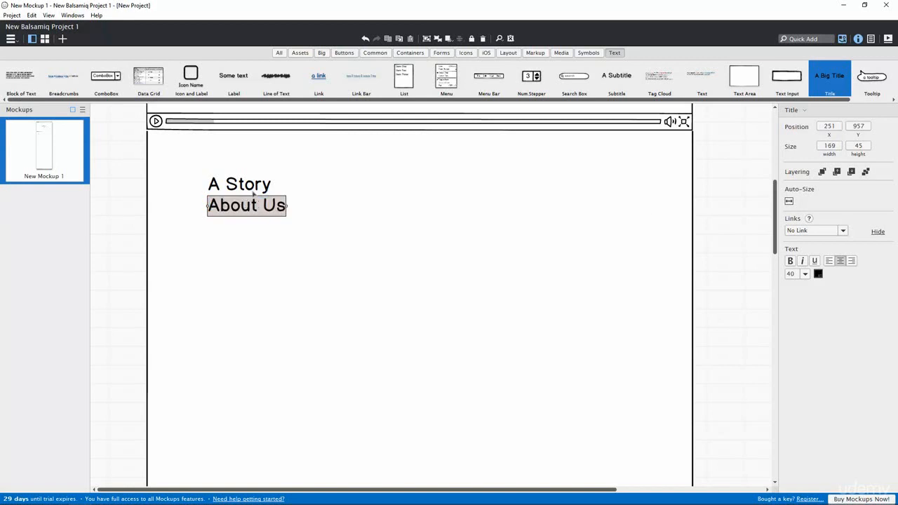
click(257, 186)
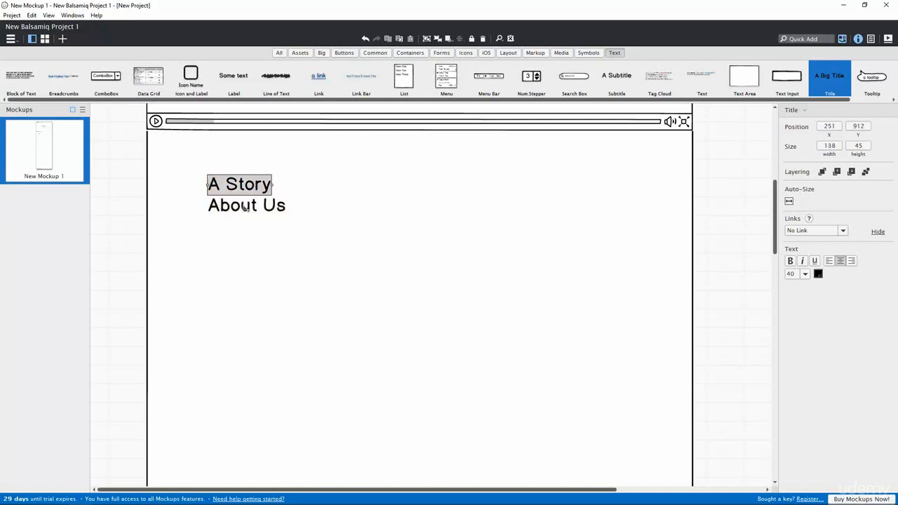
shift+click(246, 209)
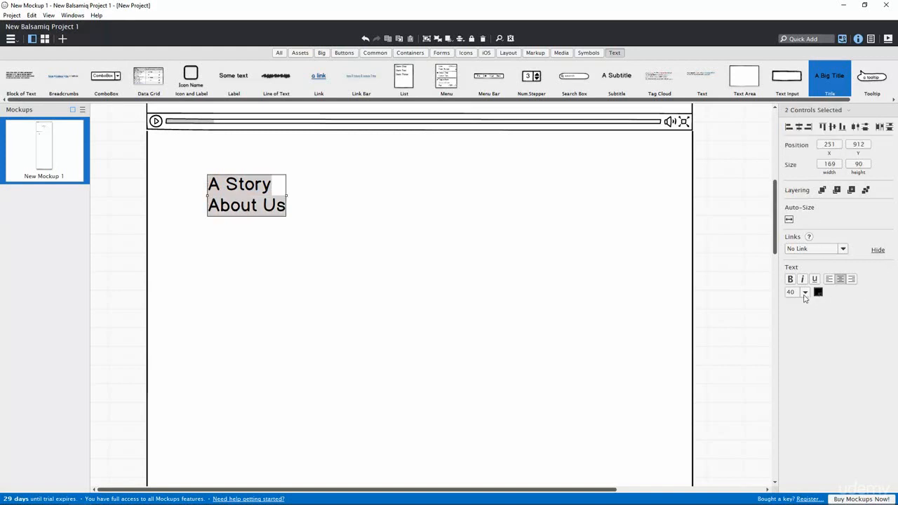
click(805, 293)
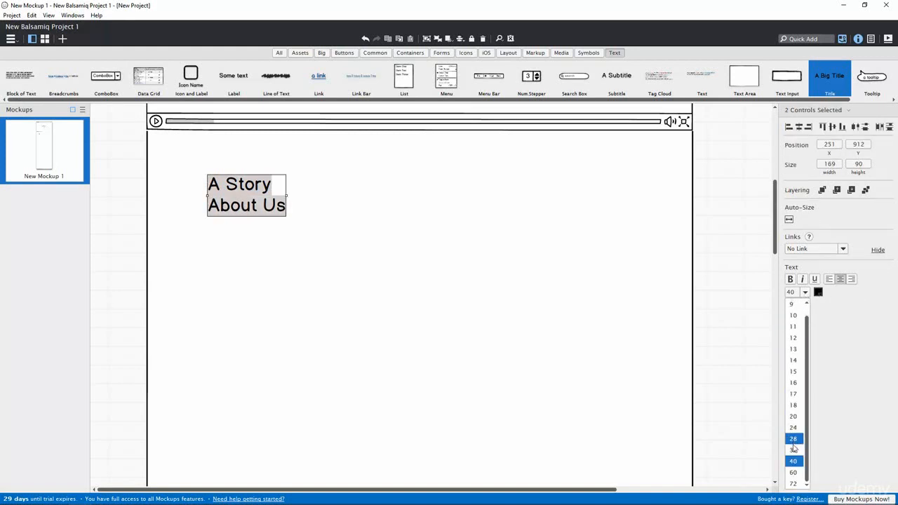
click(792, 439)
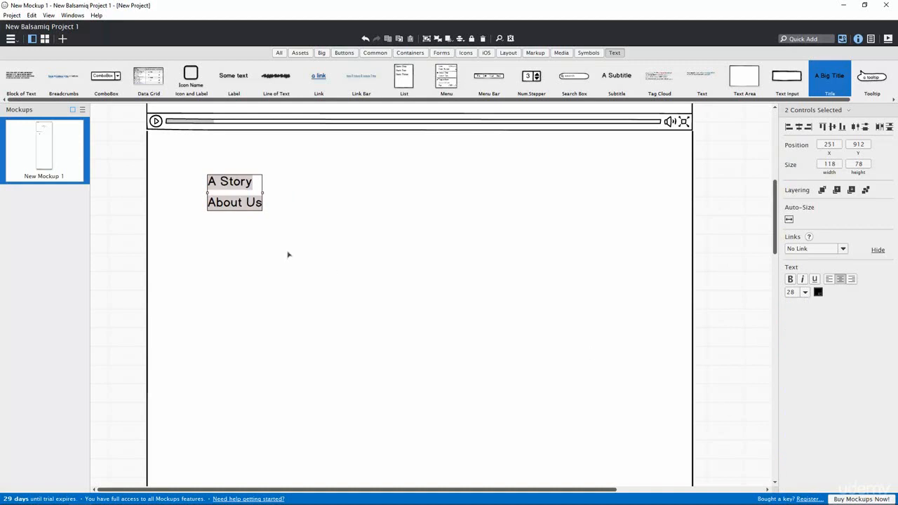
Step: Move About Us up to sit snugly beneath A Story
click(246, 232)
click(229, 203)
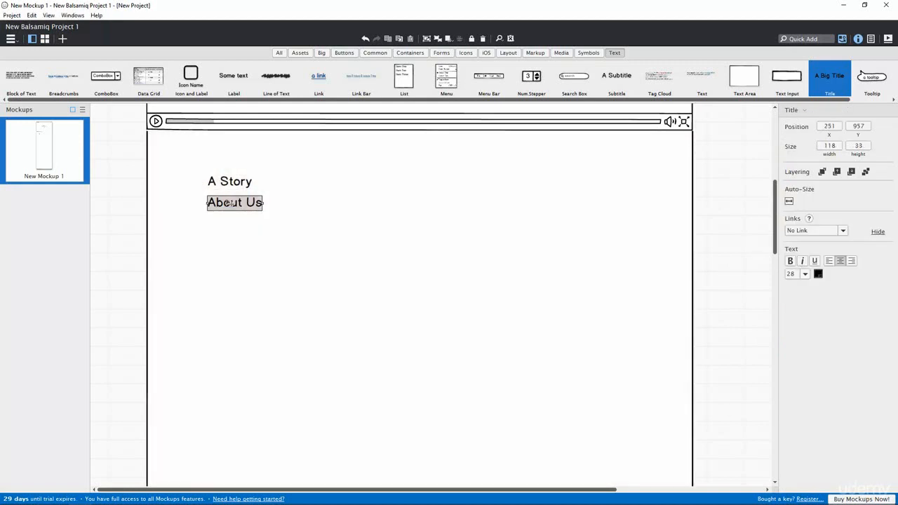
drag(229, 202, 229, 197)
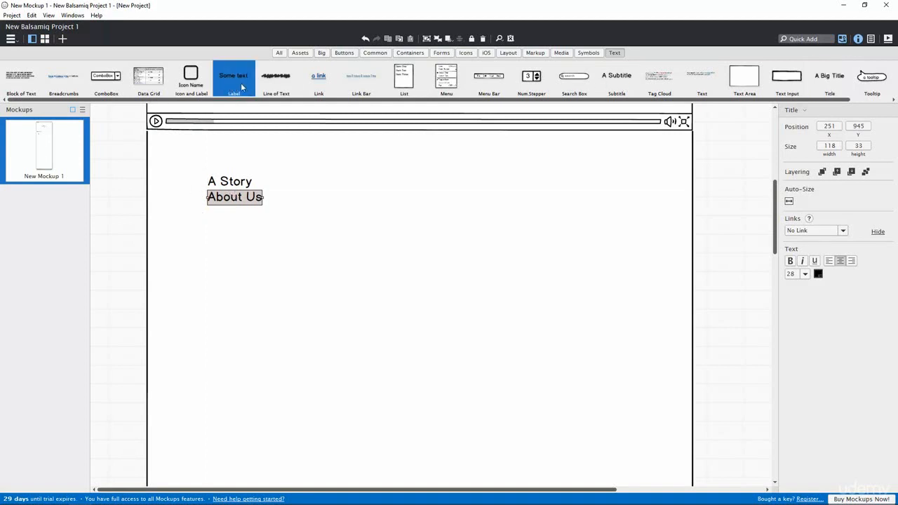
Step: Add a text label reading 'WHO WE ARE' below the headings
drag(233, 85, 230, 240)
click(243, 239)
double_click(243, 239)
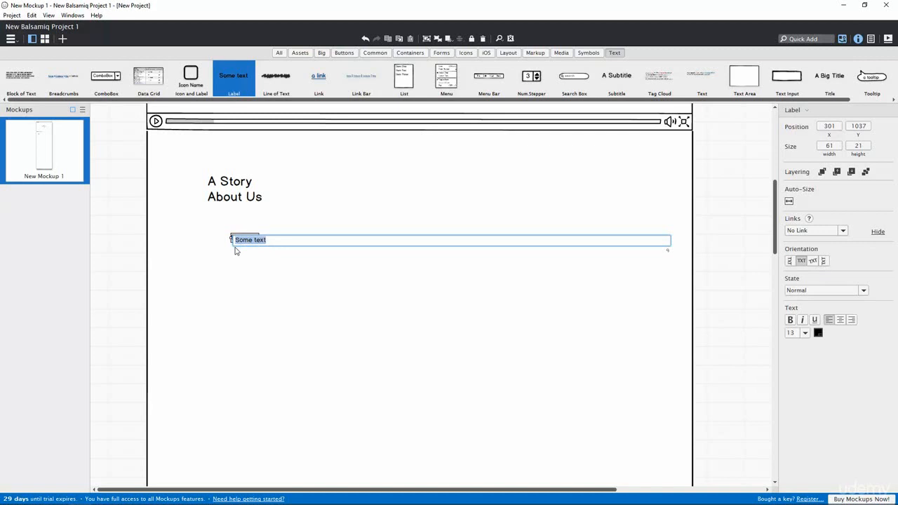
text(WHO WE ARE)
key(Return)
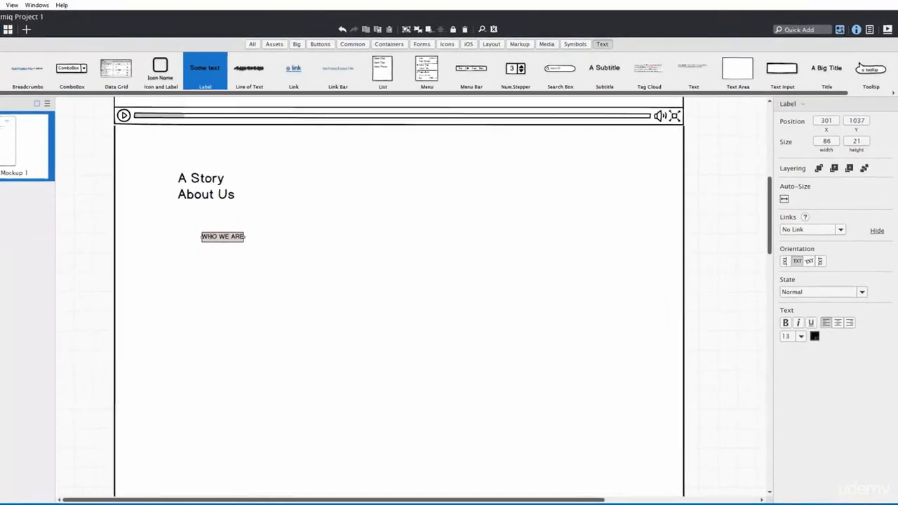
Step: Make the WHO WE ARE label vertical at size 15, left of the headings
click(811, 261)
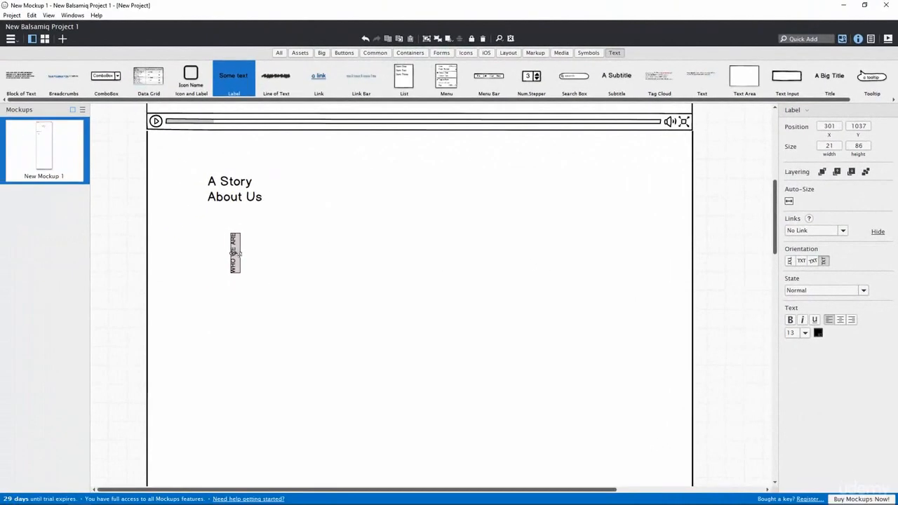
drag(239, 253, 200, 197)
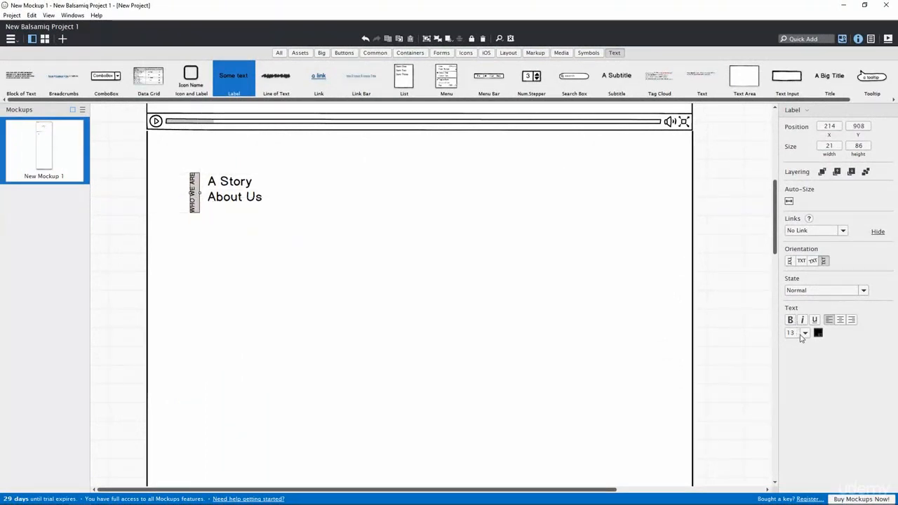
click(803, 334)
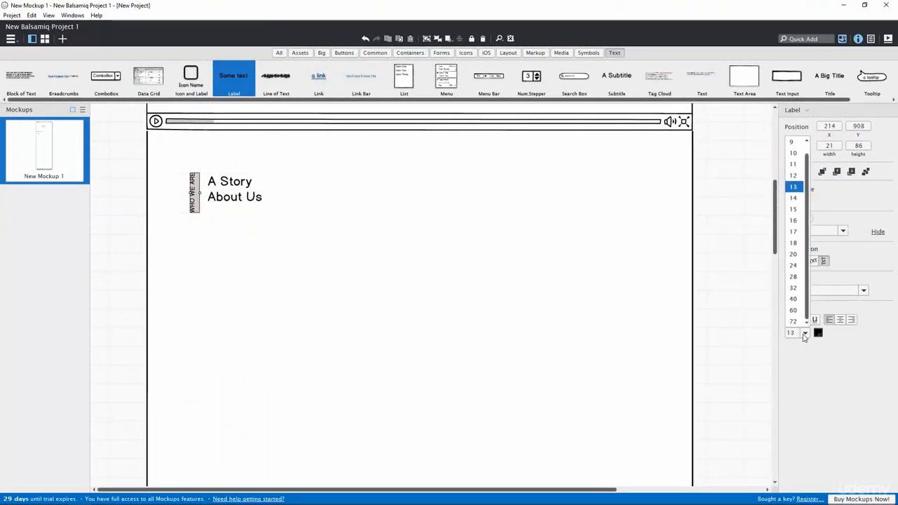
click(794, 235)
Step: Shift the A Story and About Us headings against the vertical label and align them
click(227, 182)
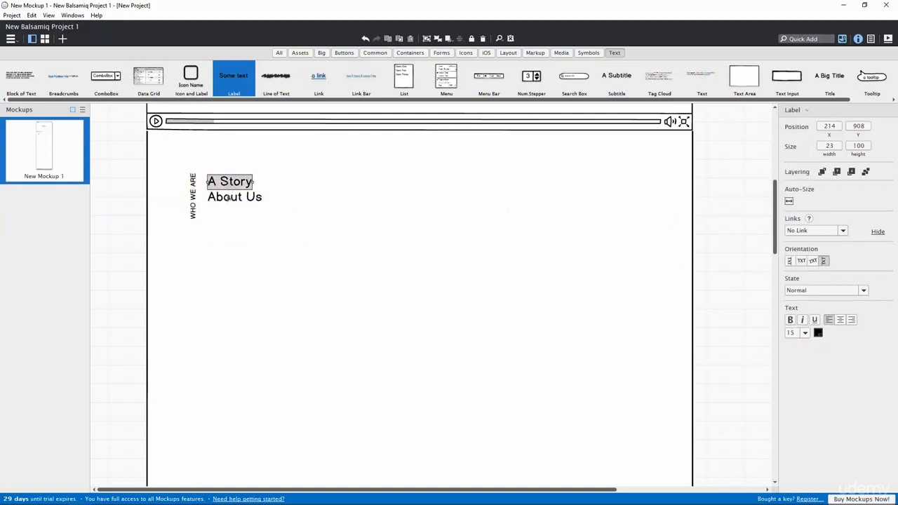
shift+click(228, 195)
drag(223, 184, 217, 189)
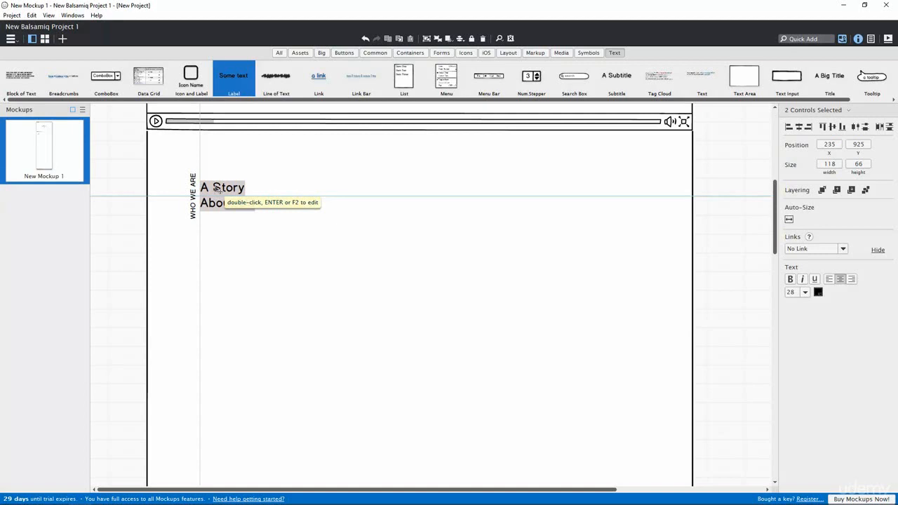
click(231, 237)
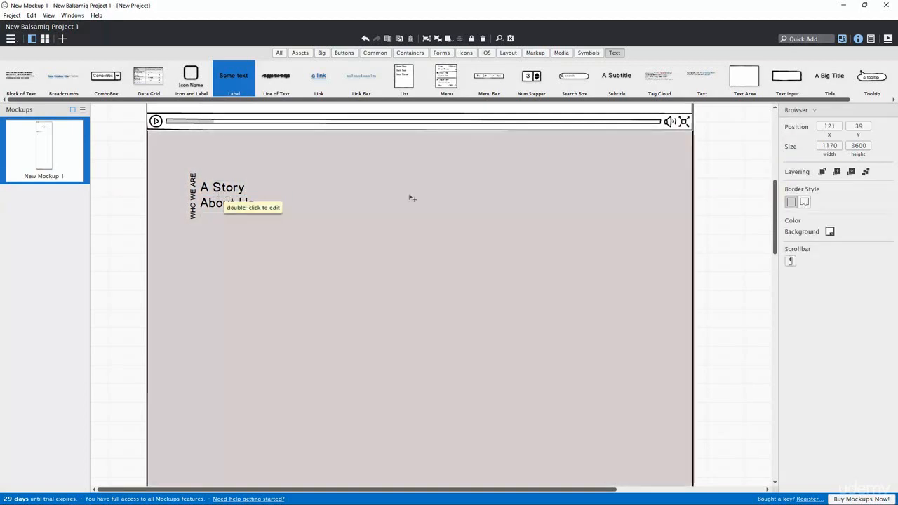
click(720, 206)
click(212, 203)
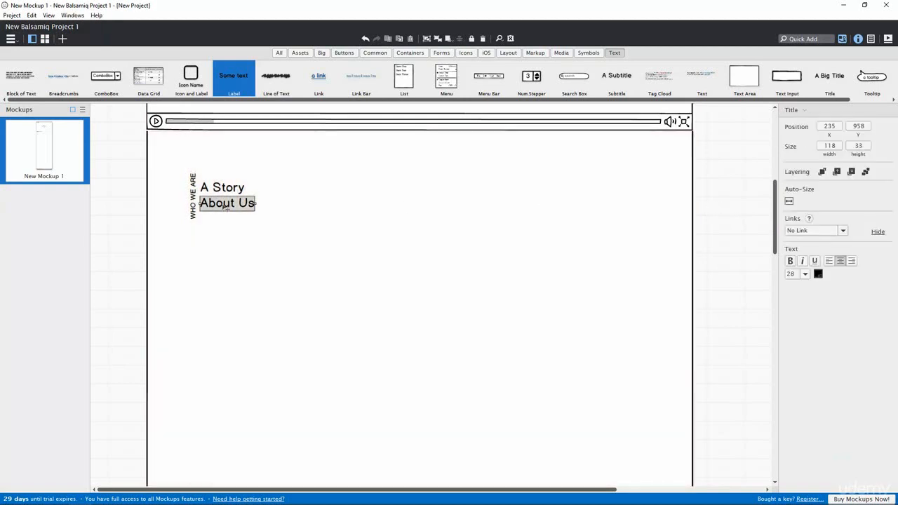
drag(224, 206, 224, 207)
click(216, 188)
shift+click(231, 204)
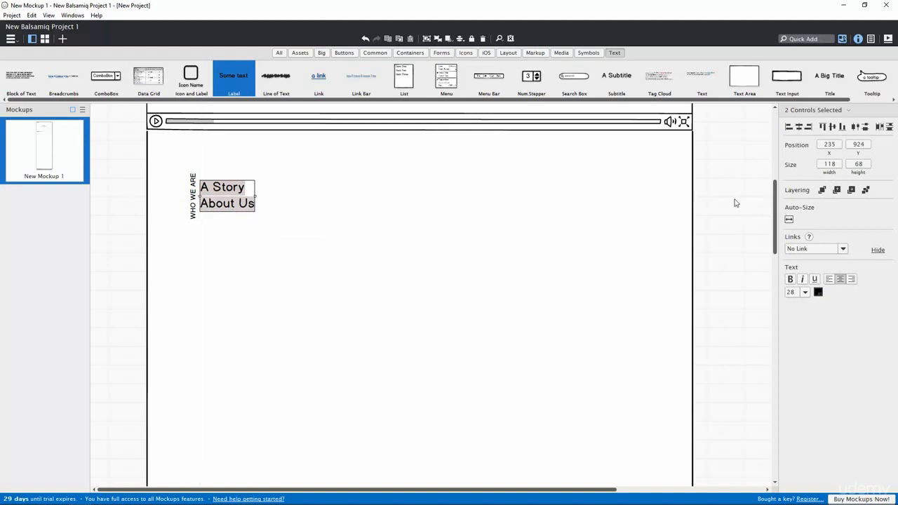
click(672, 208)
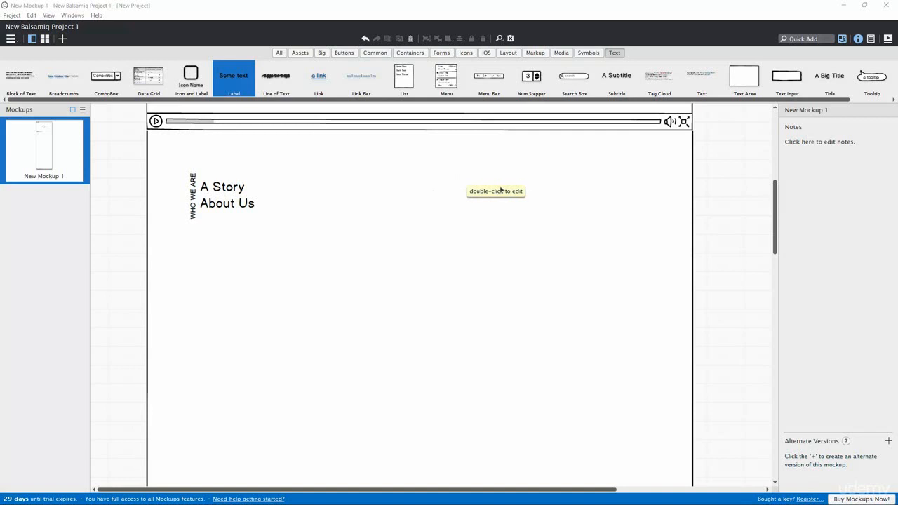
Step: Add a lorem ipsum text block right of the headings, enlarge it, and duplicate it below
click(25, 89)
drag(23, 89, 443, 177)
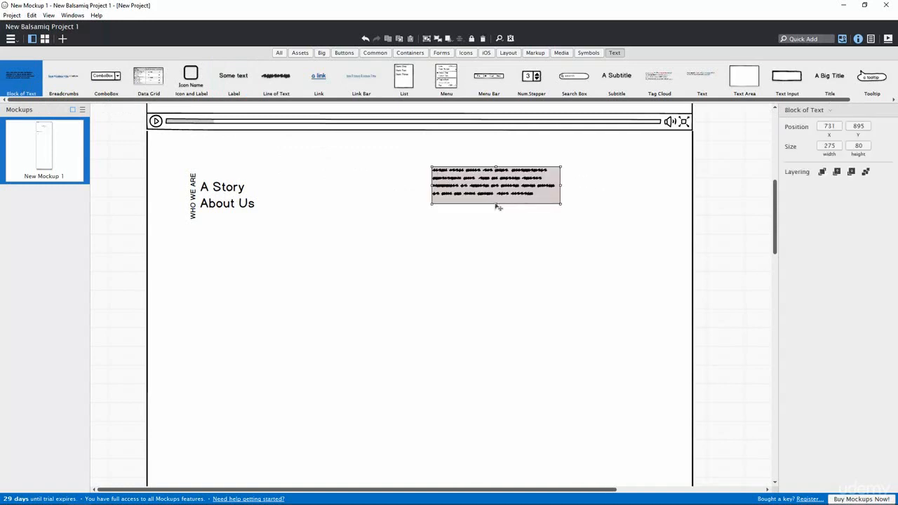
drag(576, 186, 646, 189)
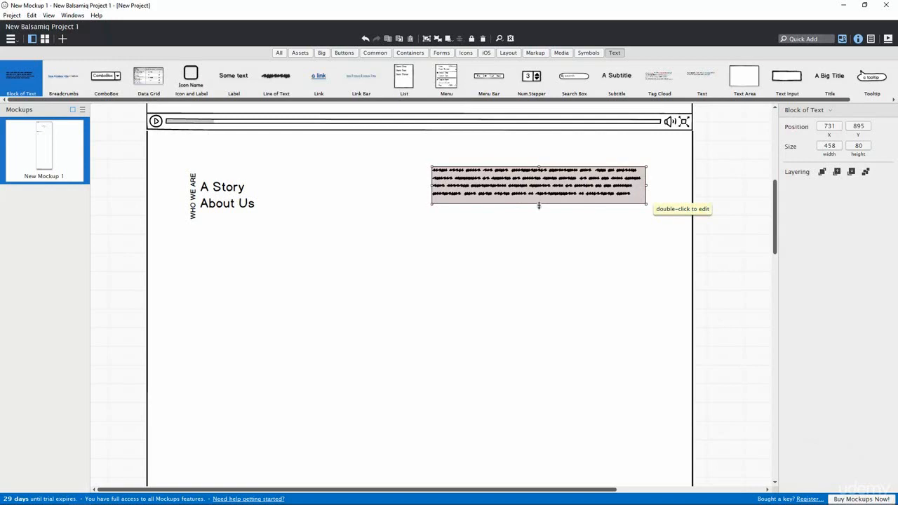
drag(540, 205, 518, 201)
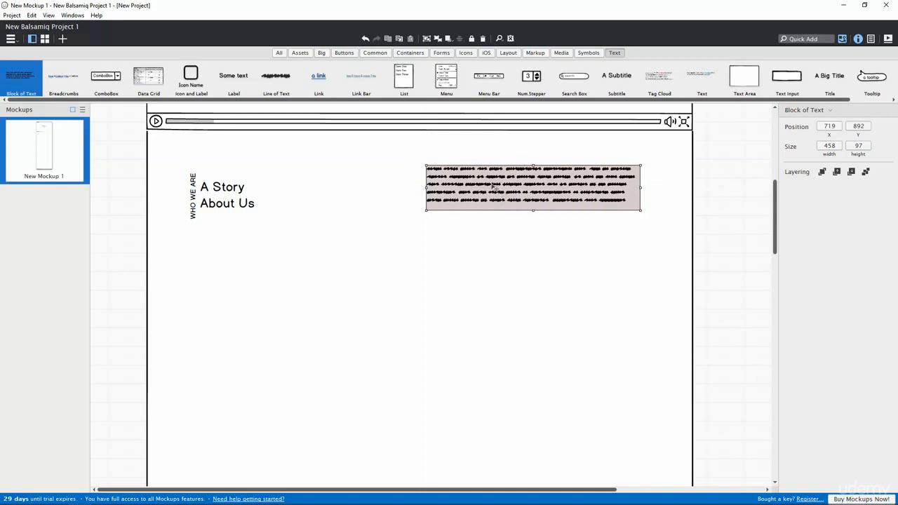
drag(493, 187, 533, 247)
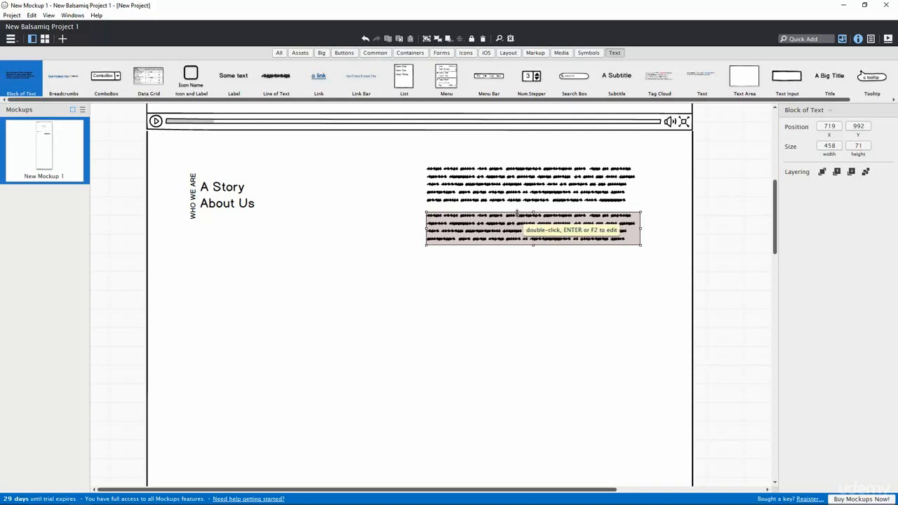
click(577, 262)
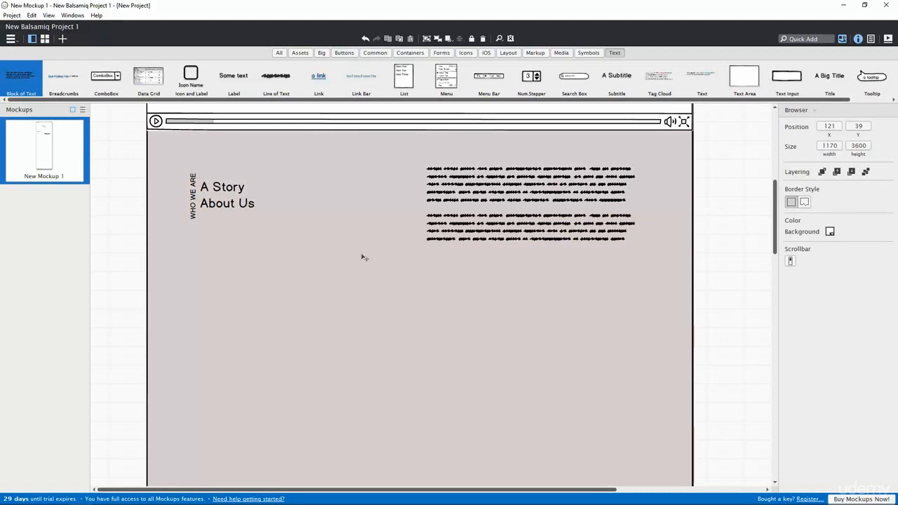
Step: Place an image placeholder below the paragraphs and enlarge it
click(561, 52)
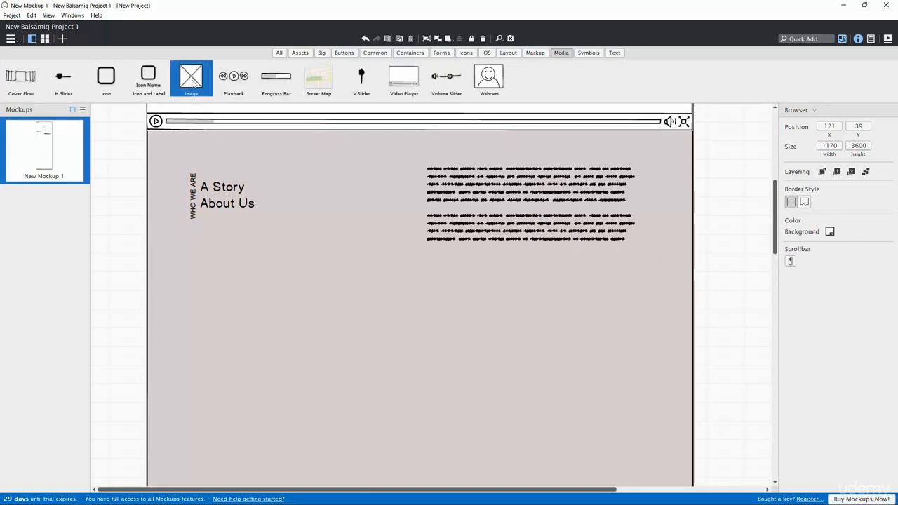
drag(194, 84, 349, 284)
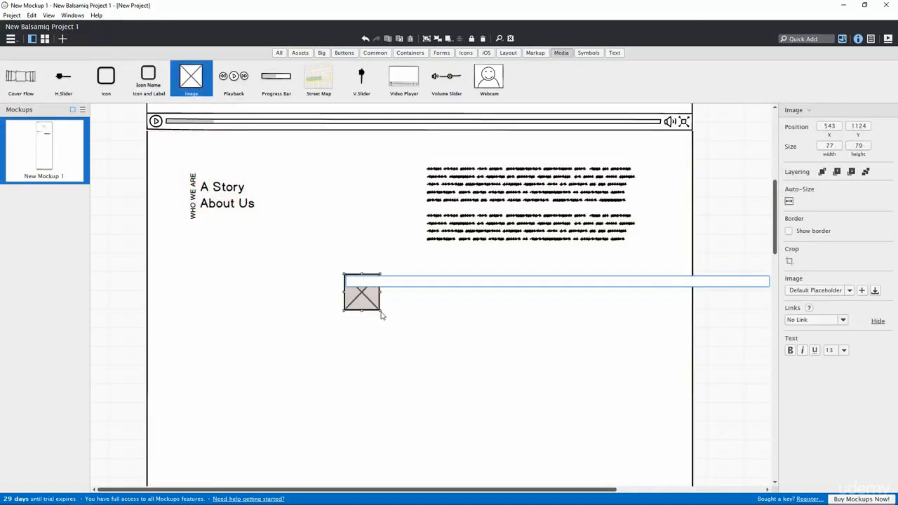
click(369, 306)
drag(379, 311, 484, 368)
drag(444, 344, 434, 351)
Step: Size the image placeholder to 636 × 345 and move it left toward the page centre
click(829, 146)
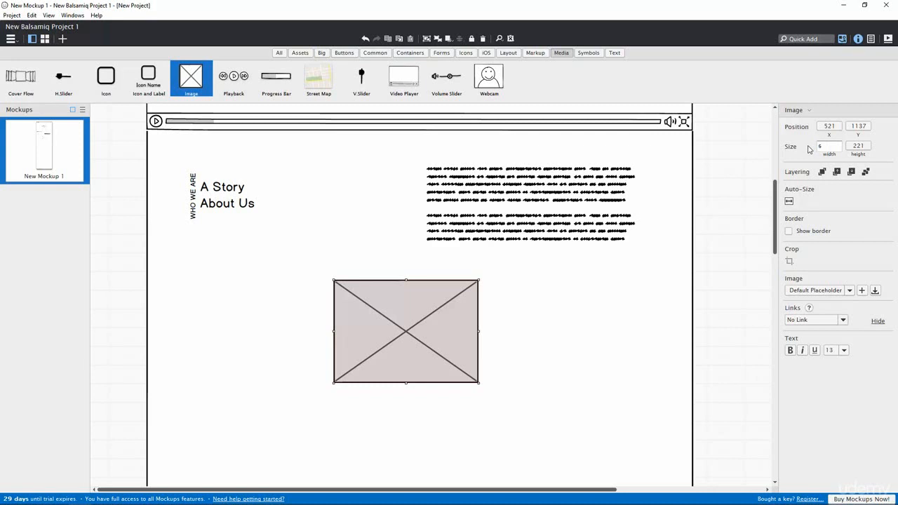
text(636)
click(856, 146)
drag(854, 145, 844, 147)
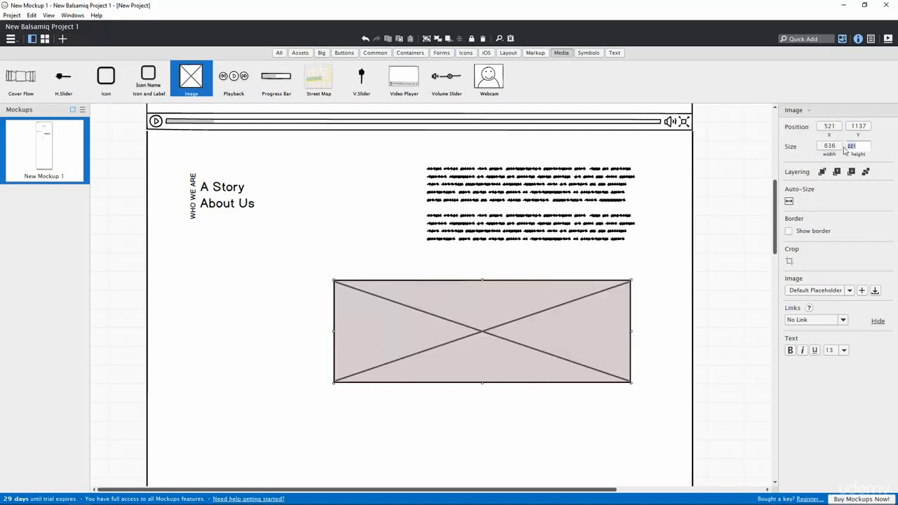
text(345)
key(Return)
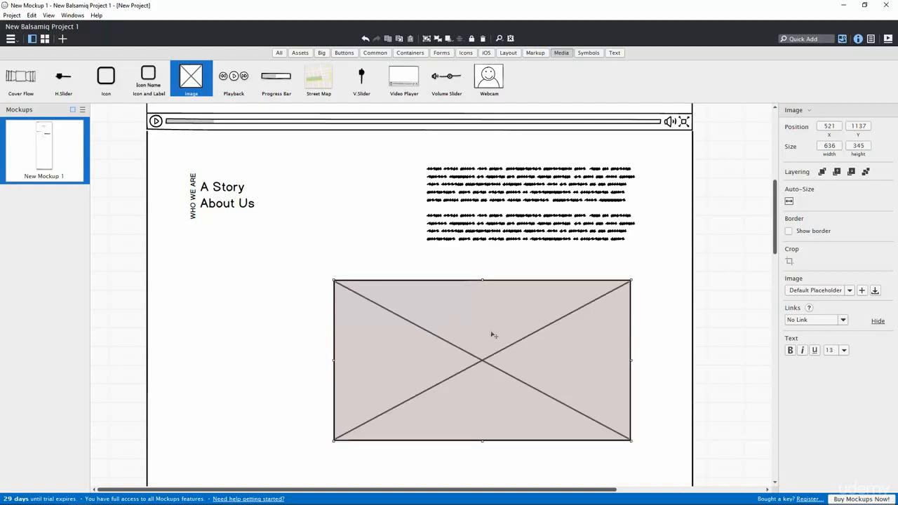
drag(494, 335, 430, 334)
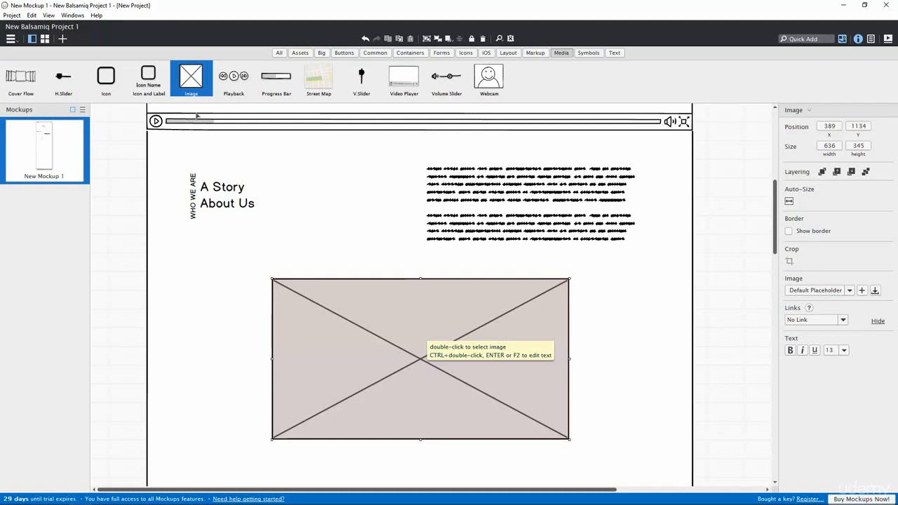
click(615, 53)
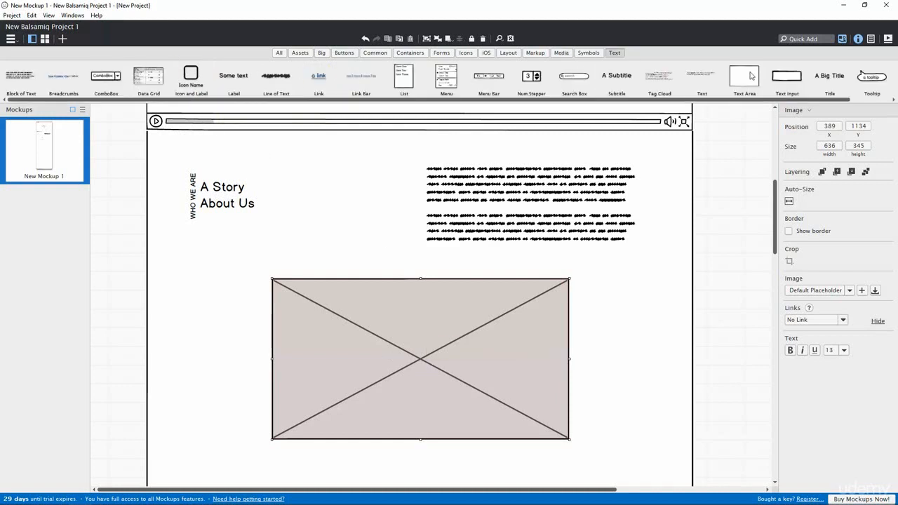
Step: Add a big title reading SOLO at size 72, centred on the image placeholder
drag(829, 75, 377, 351)
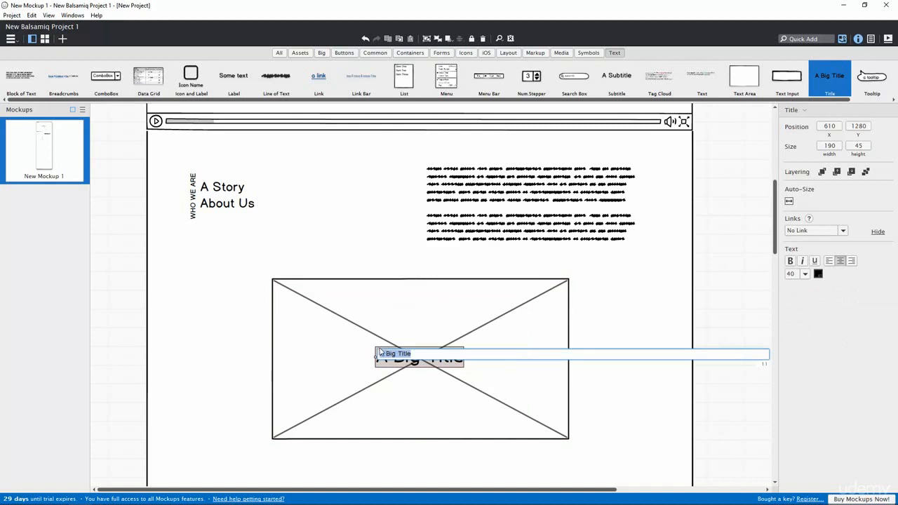
text(SOLO)
key(Return)
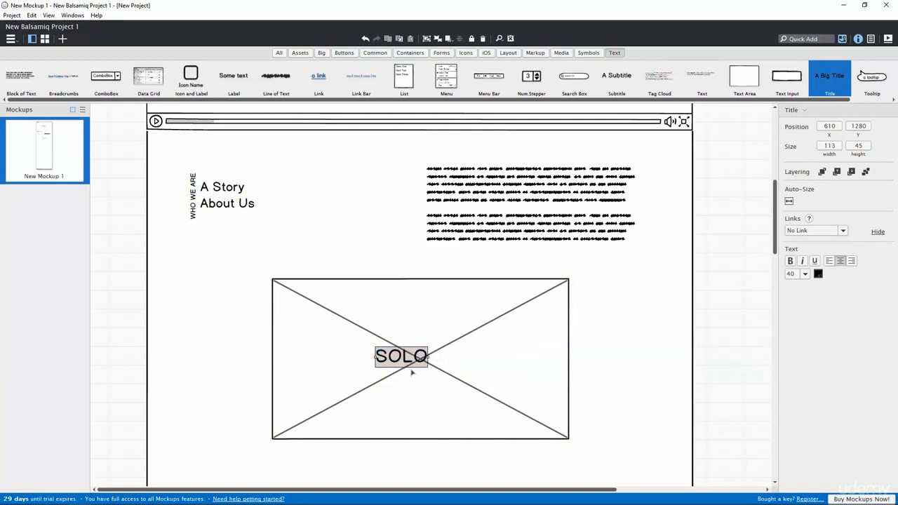
drag(408, 356, 442, 358)
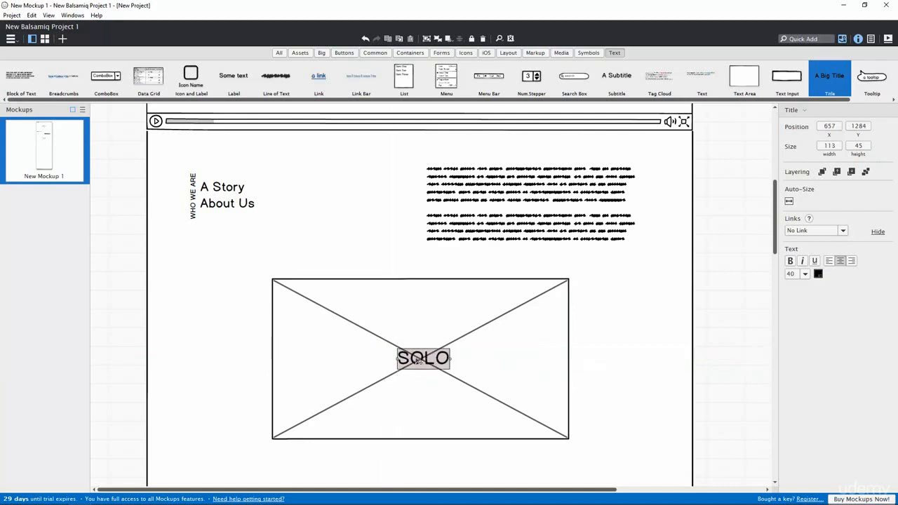
click(804, 274)
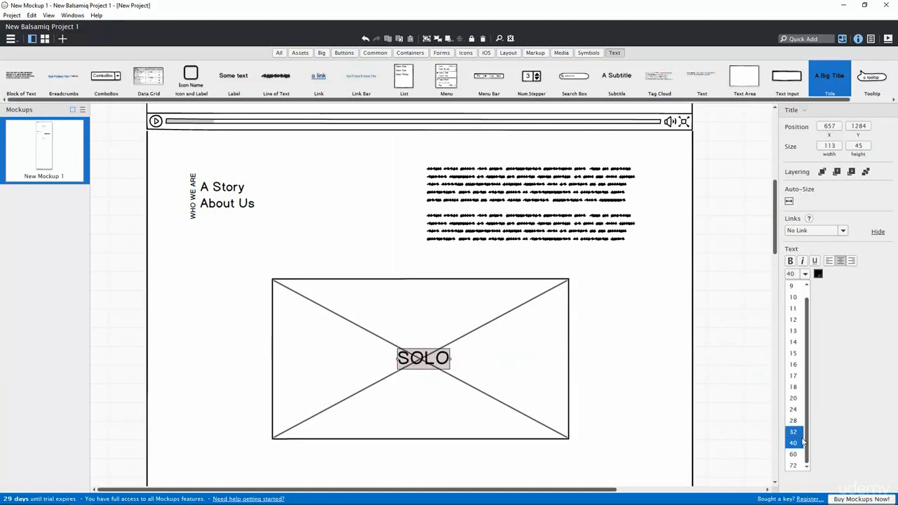
click(793, 465)
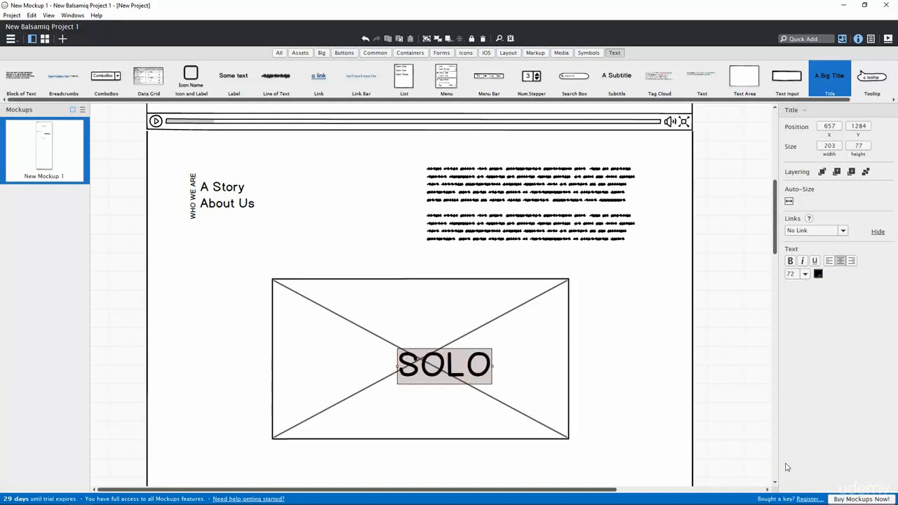
drag(440, 375, 418, 370)
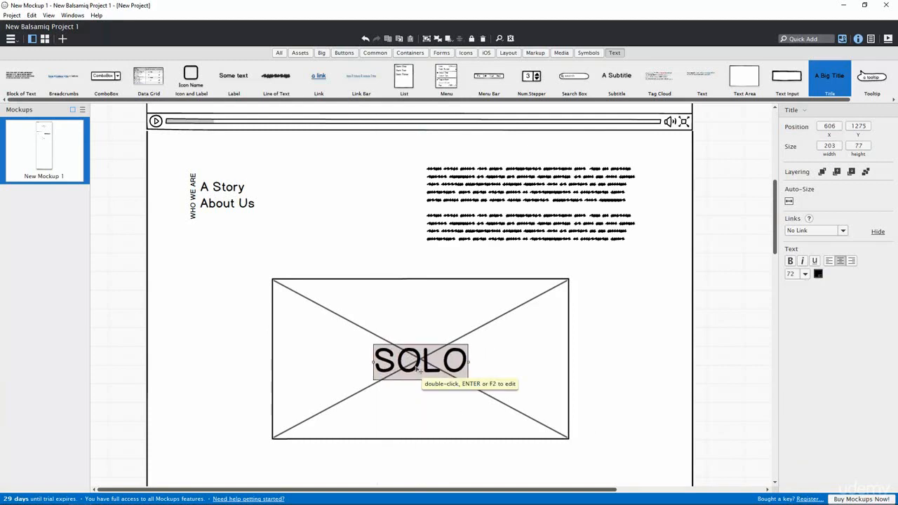
Step: Move the image placeholder and SOLO title up together
click(425, 285)
shift+click(423, 357)
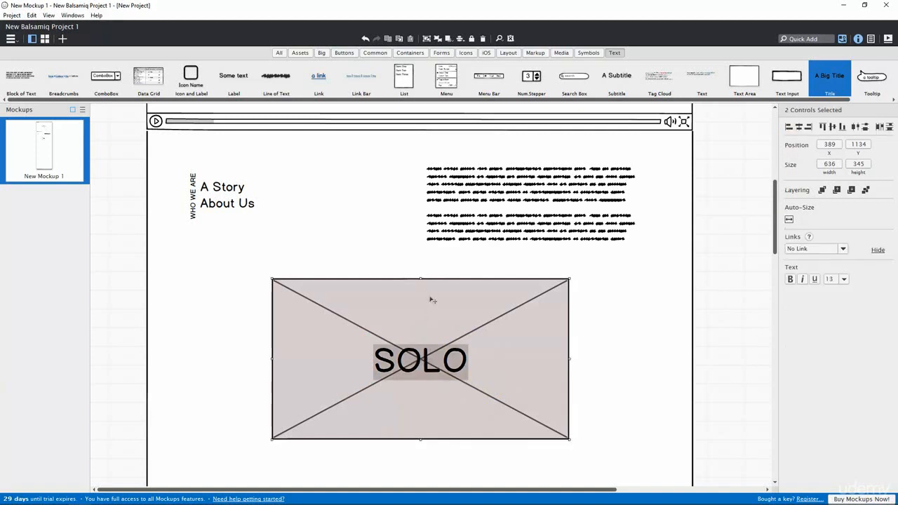
drag(426, 296, 428, 286)
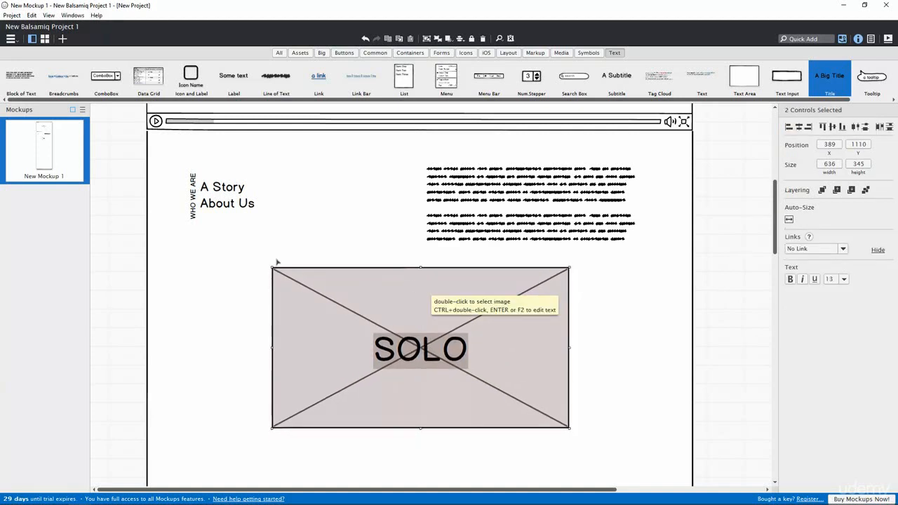
click(221, 204)
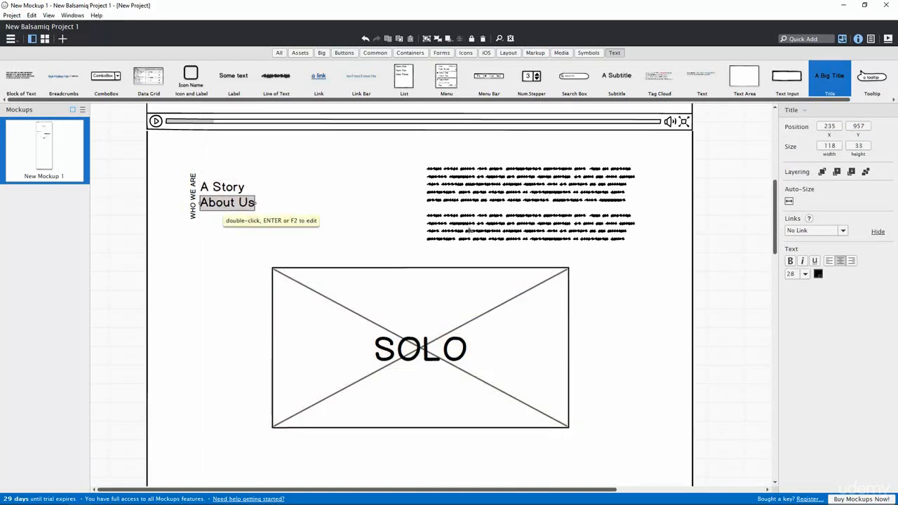
click(709, 250)
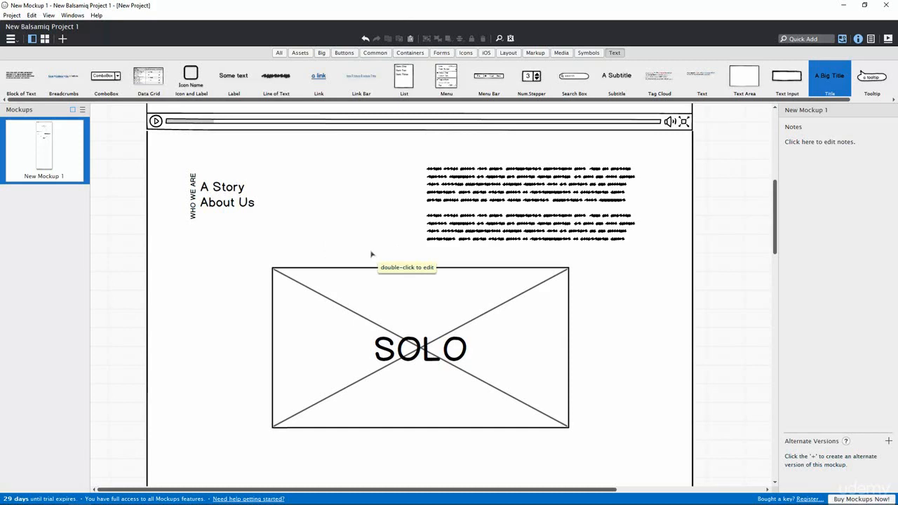
key(F5)
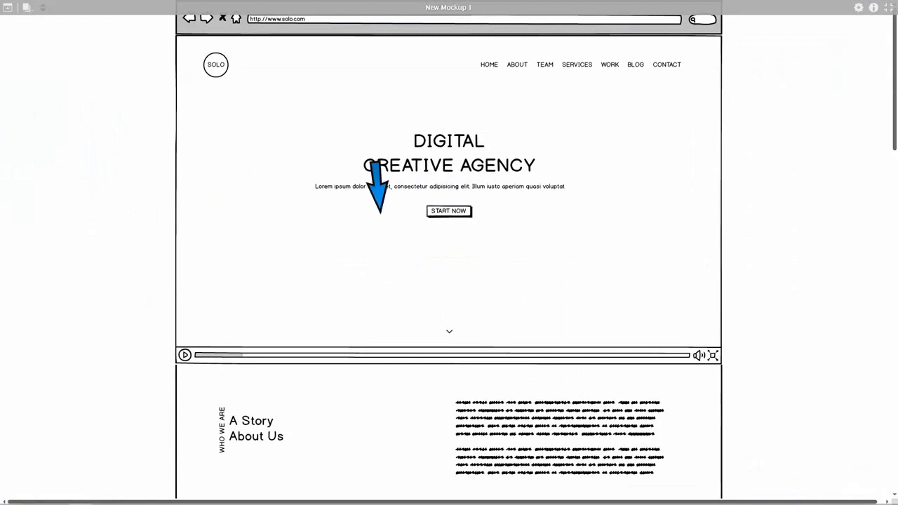
scroll(379, 212, down, 3)
scroll(385, 232, up, 3)
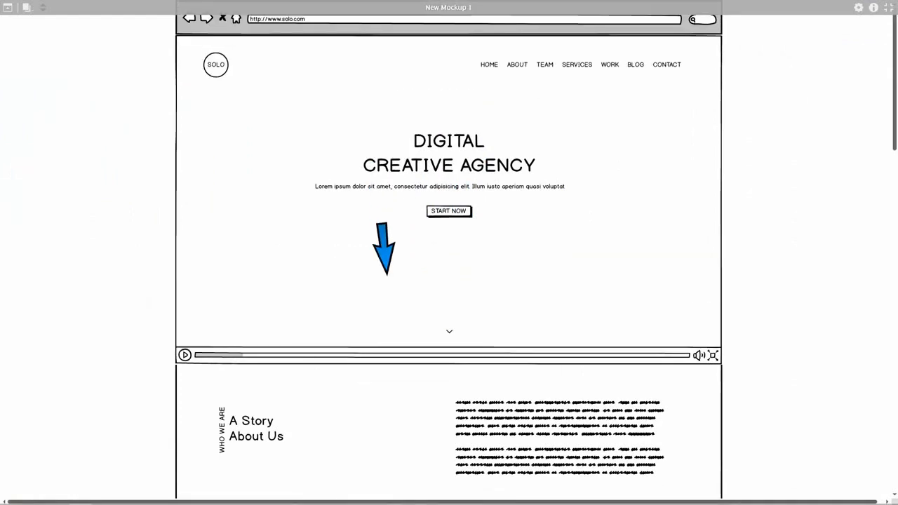
scroll(434, 180, down, 3)
scroll(413, 203, up, 3)
scroll(465, 205, down, 2)
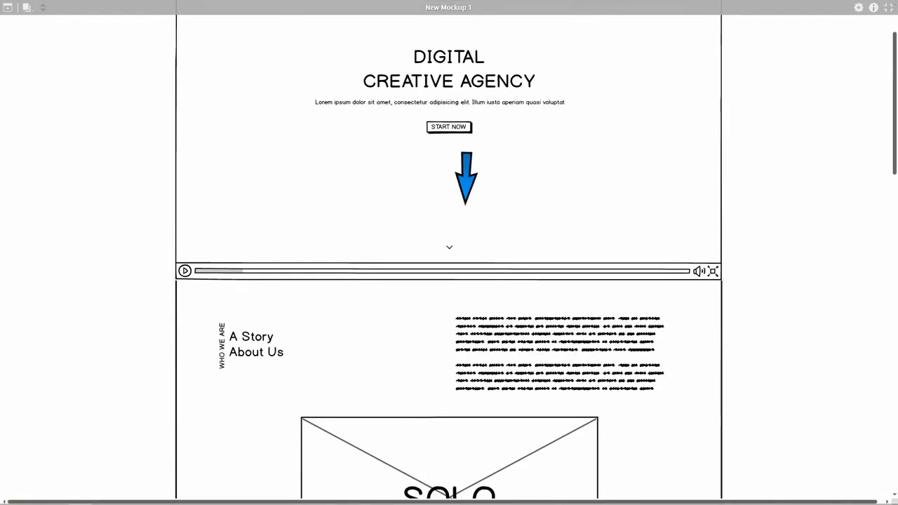
scroll(466, 204, down, 4)
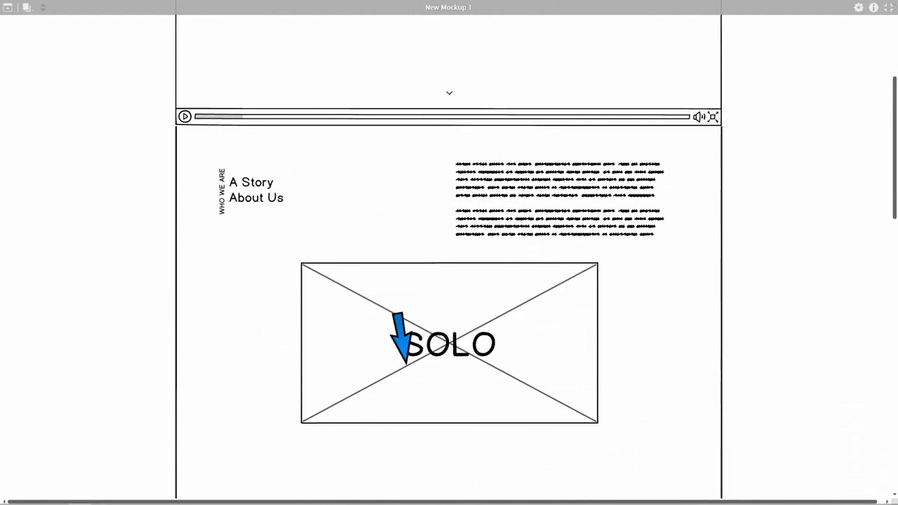
key(Escape)
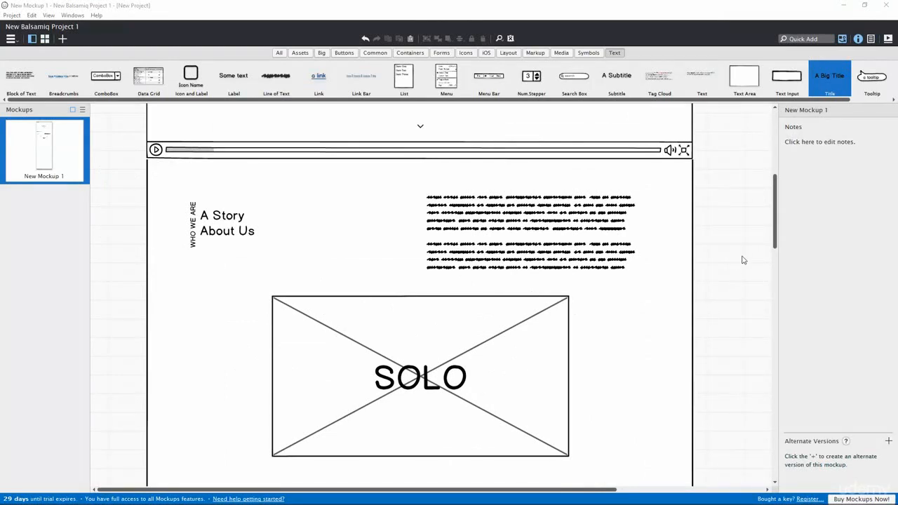
Step: Add a Rectangle container below the SOLO image and stretch it across the full page width
drag(776, 242, 771, 305)
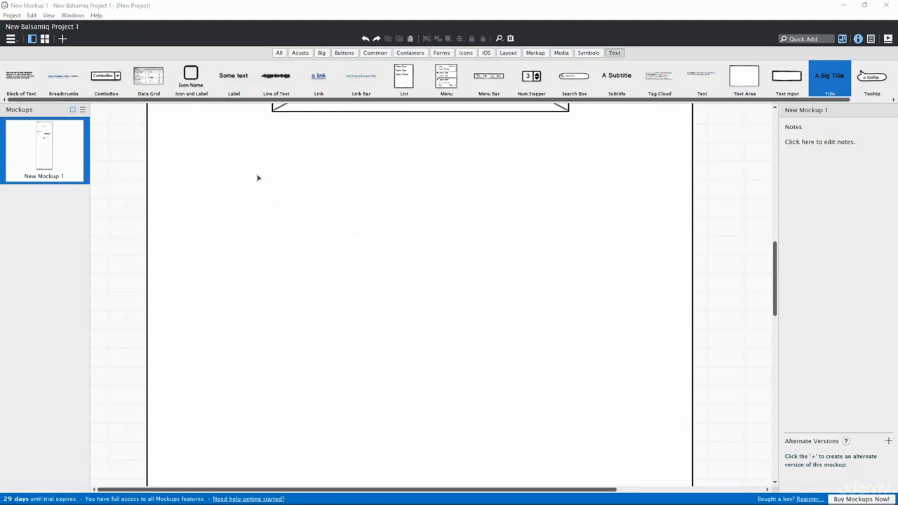
click(413, 53)
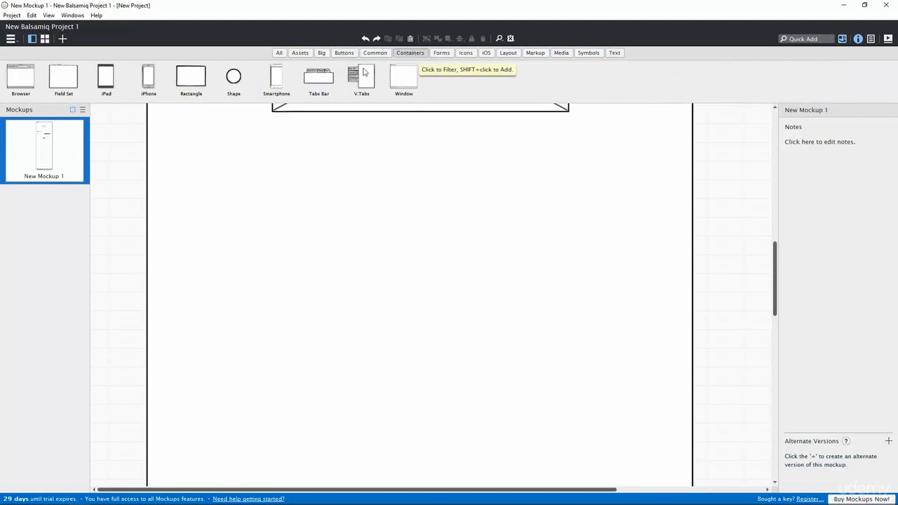
drag(177, 82, 148, 137)
drag(193, 167, 688, 319)
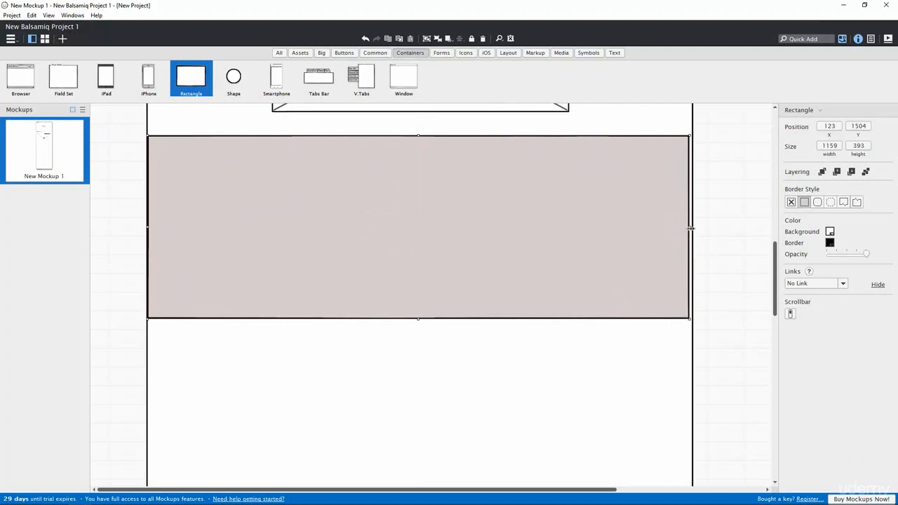
drag(691, 228, 694, 229)
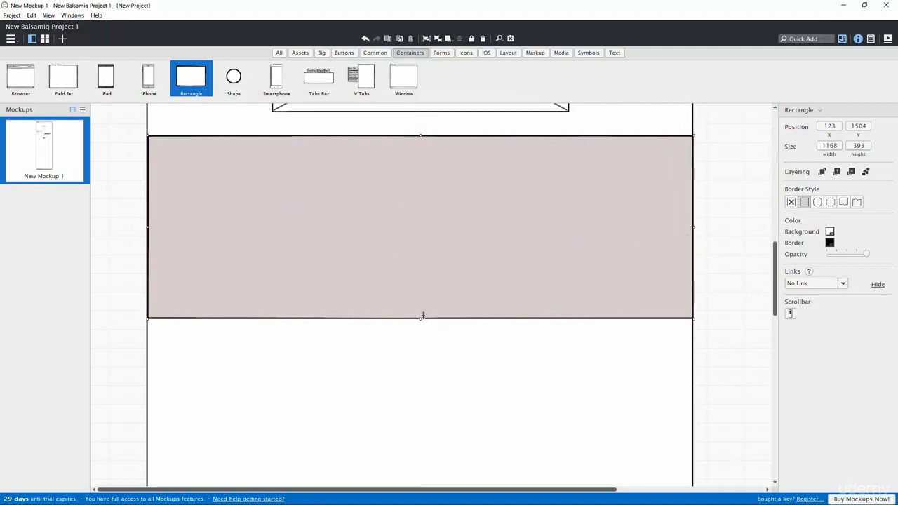
drag(415, 254, 416, 248)
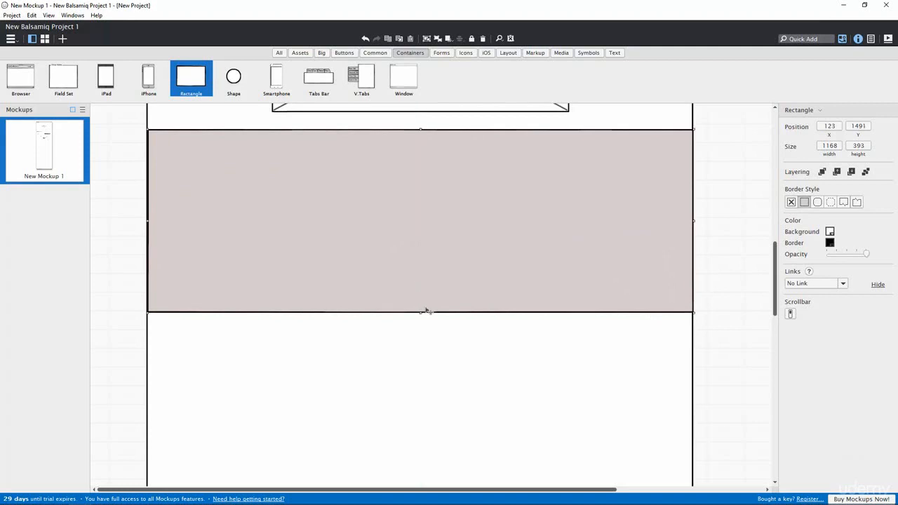
click(437, 348)
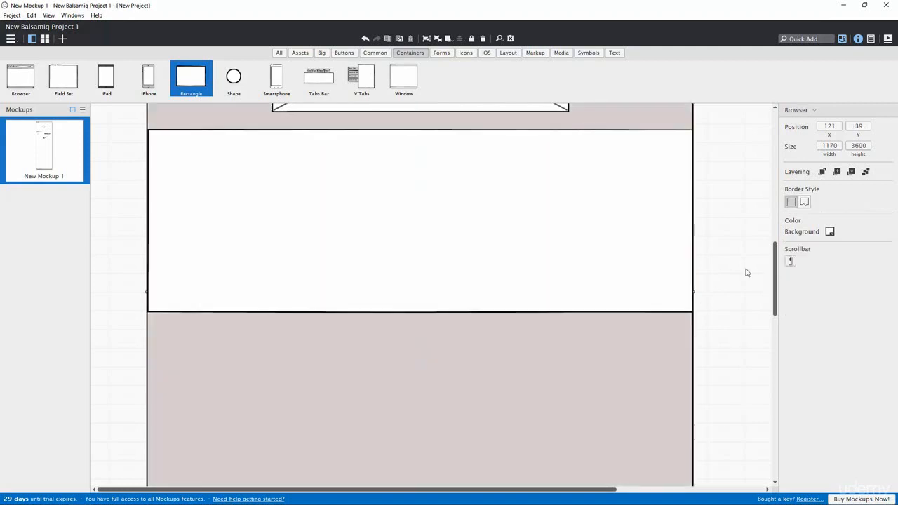
click(717, 262)
Step: Give the wide rectangle a light grey background colour
click(432, 228)
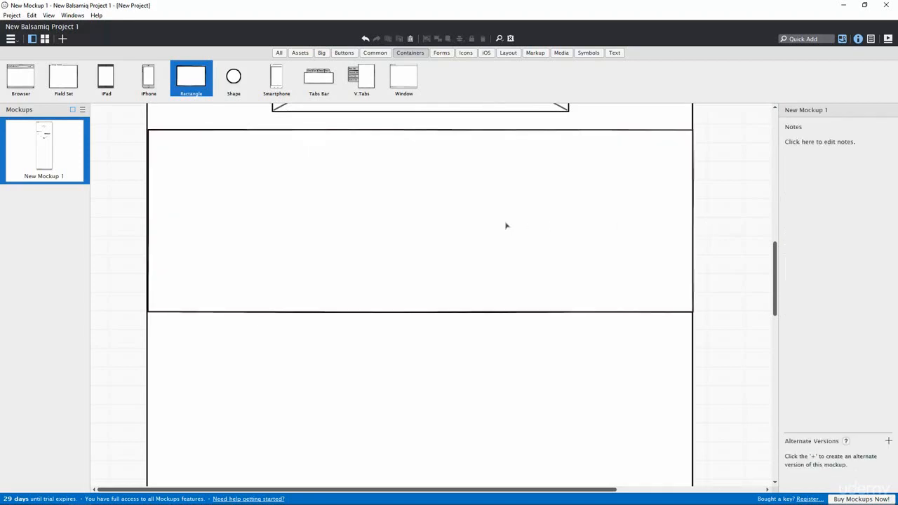
click(520, 224)
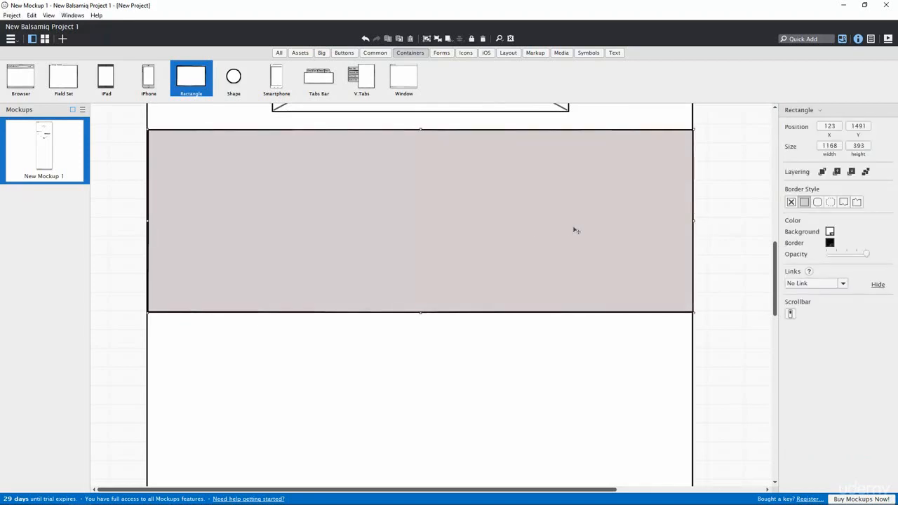
click(830, 232)
click(819, 256)
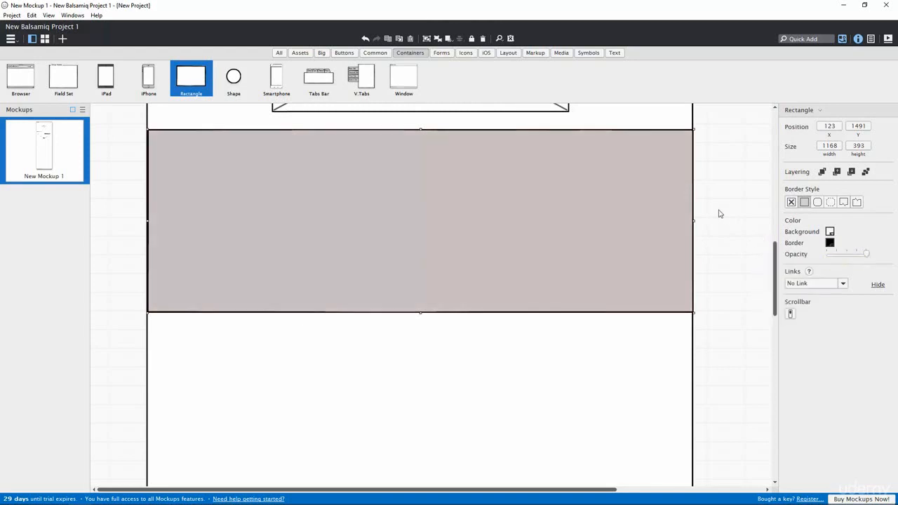
click(720, 213)
scroll(377, 232, up, 3)
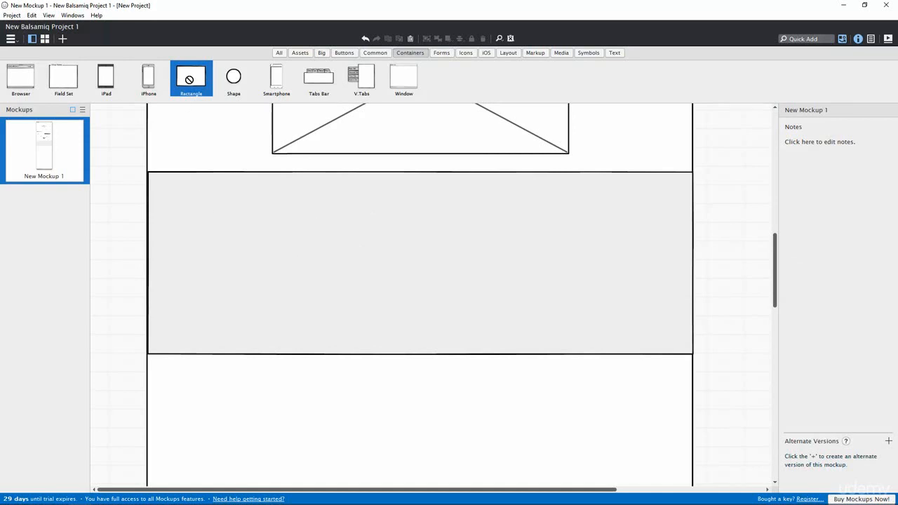
Step: Place a card rectangle inside the grey band and set it to 248 × 270 in Properties
drag(188, 79, 210, 205)
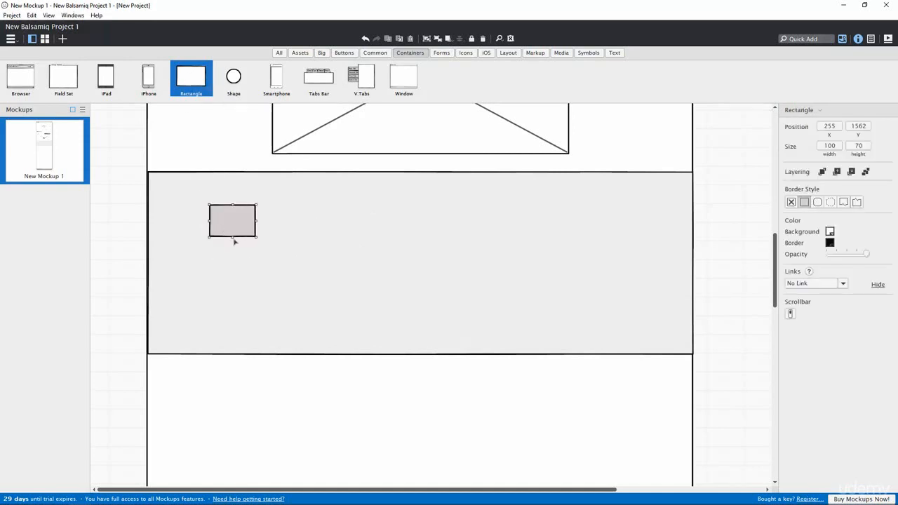
drag(234, 240, 232, 306)
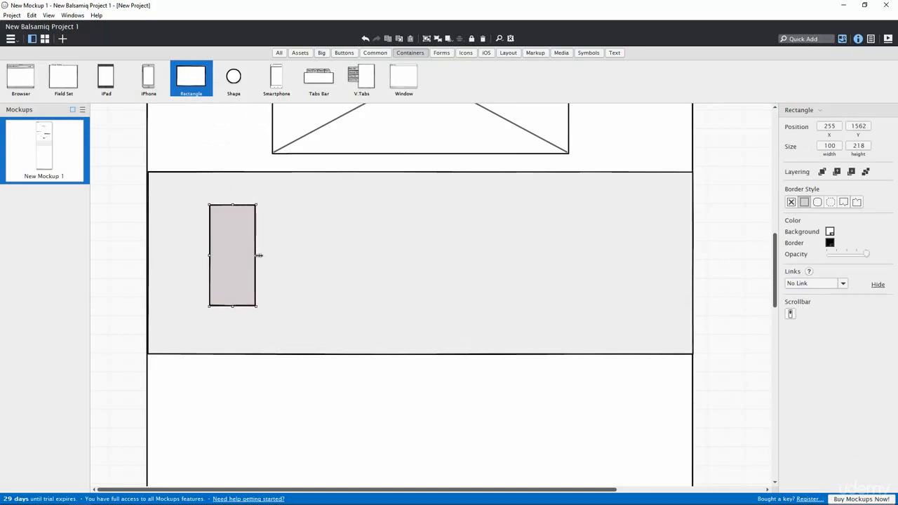
drag(256, 256, 314, 257)
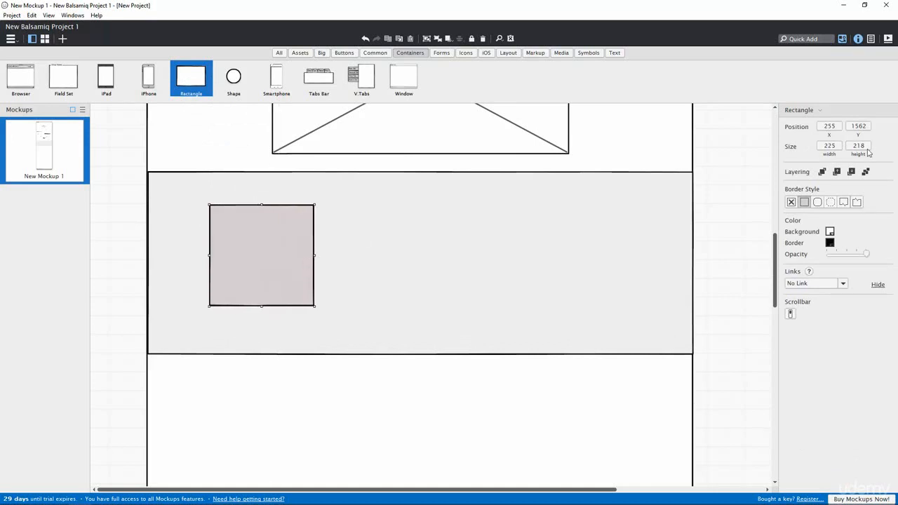
click(830, 146)
click(857, 146)
text(270)
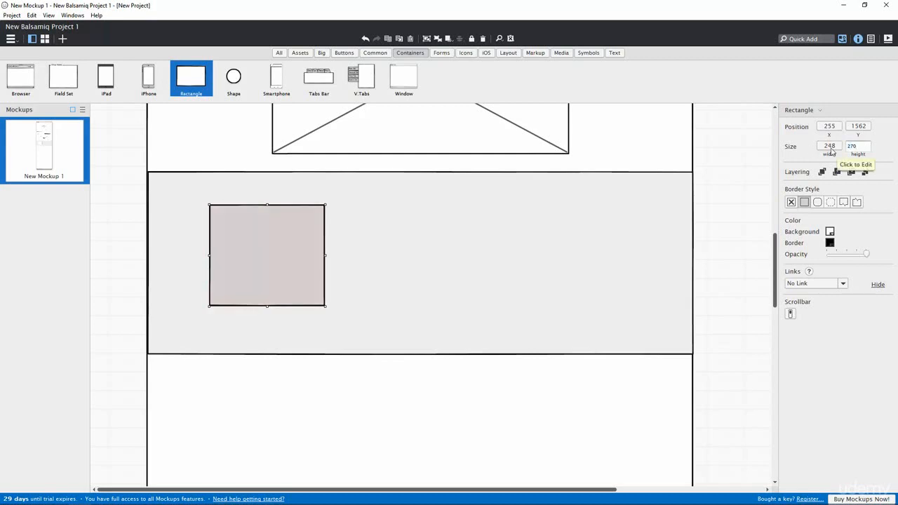
key(Return)
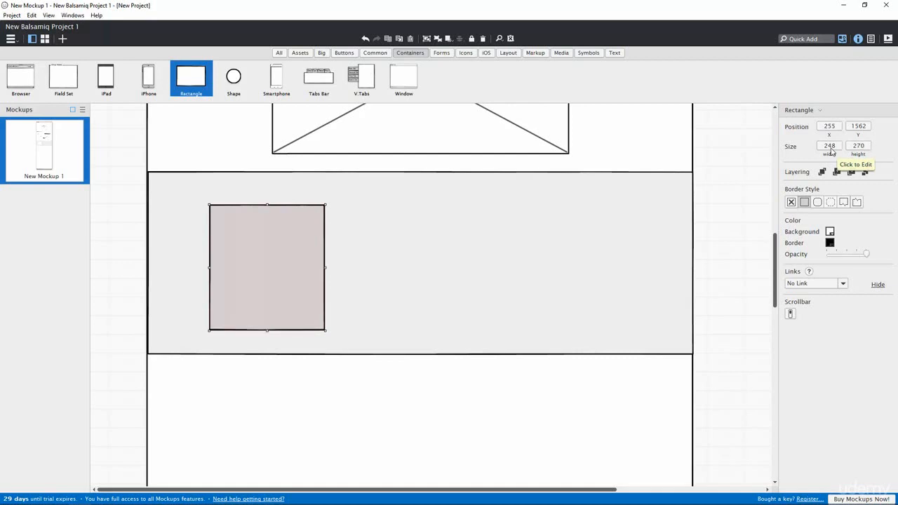
click(361, 251)
click(289, 249)
click(615, 53)
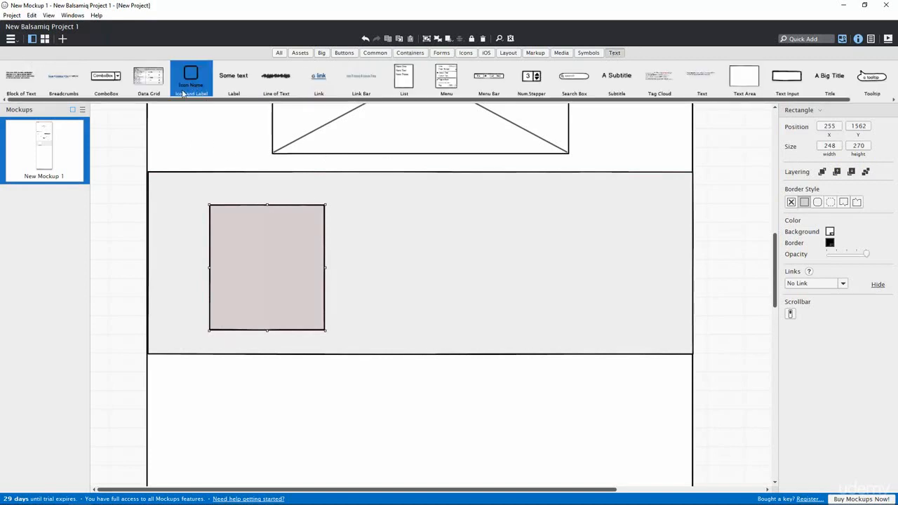
Step: Drop an Icon and Label at the top of the card and remove its label
drag(202, 90, 267, 223)
key(BackSpace)
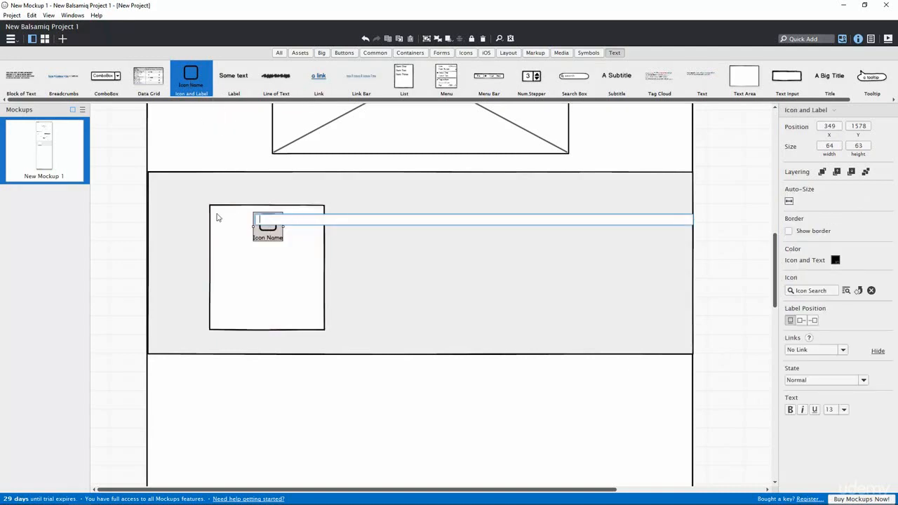
key(Return)
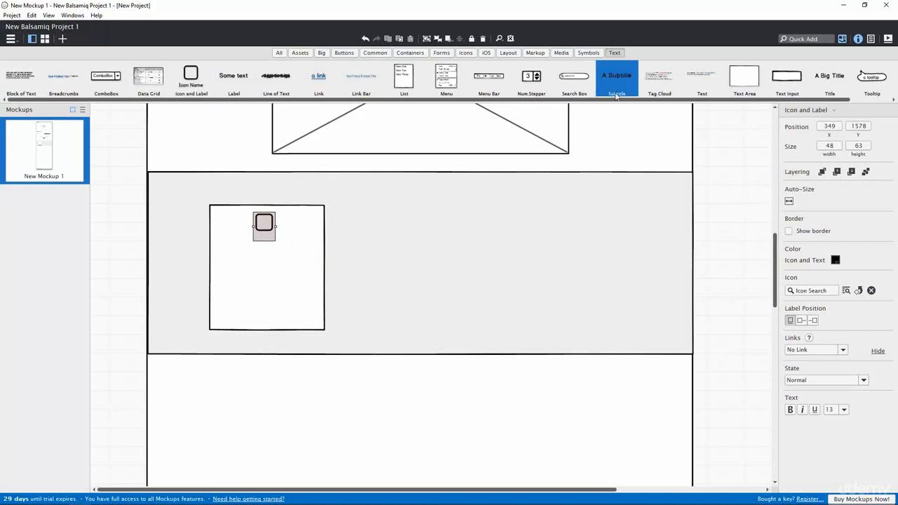
Step: Add a subtitle reading 'Mission' and move it up under the icon
drag(618, 84, 254, 255)
double_click(263, 254)
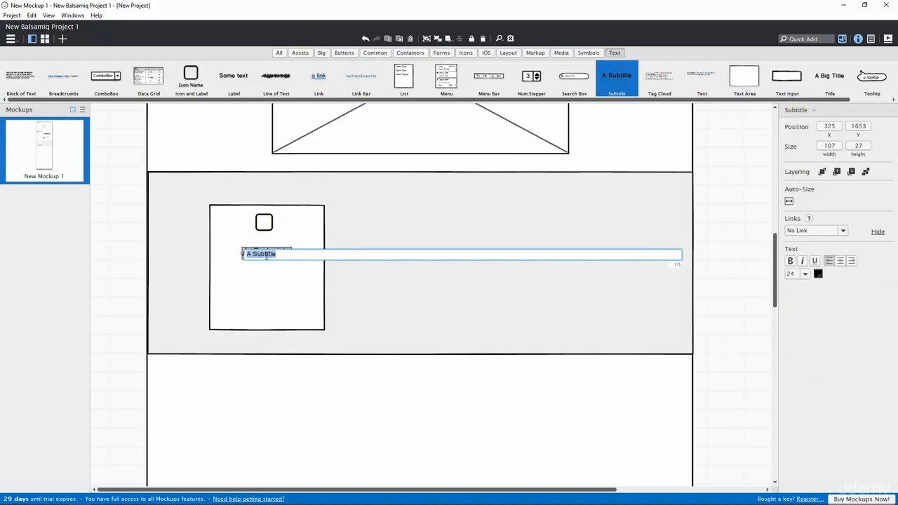
double_click(266, 254)
drag(283, 254, 253, 254)
text(Mission)
key(Return)
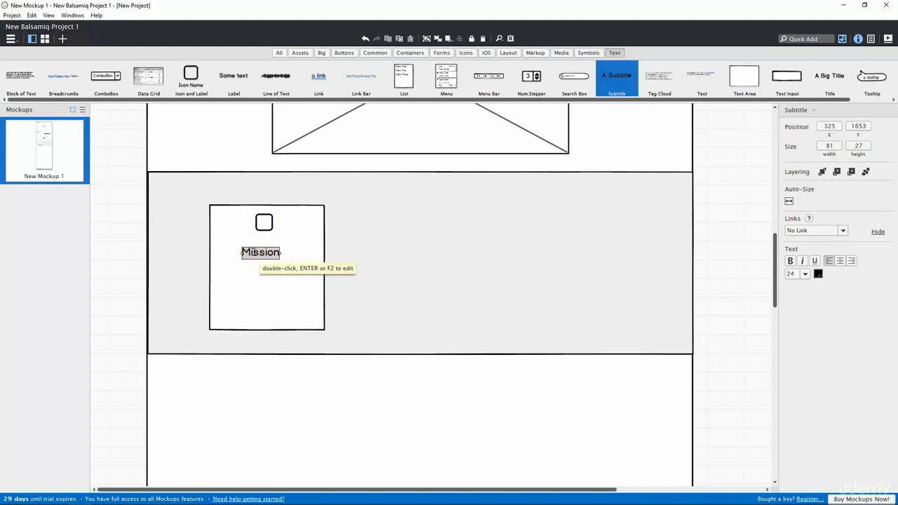
drag(261, 253, 260, 241)
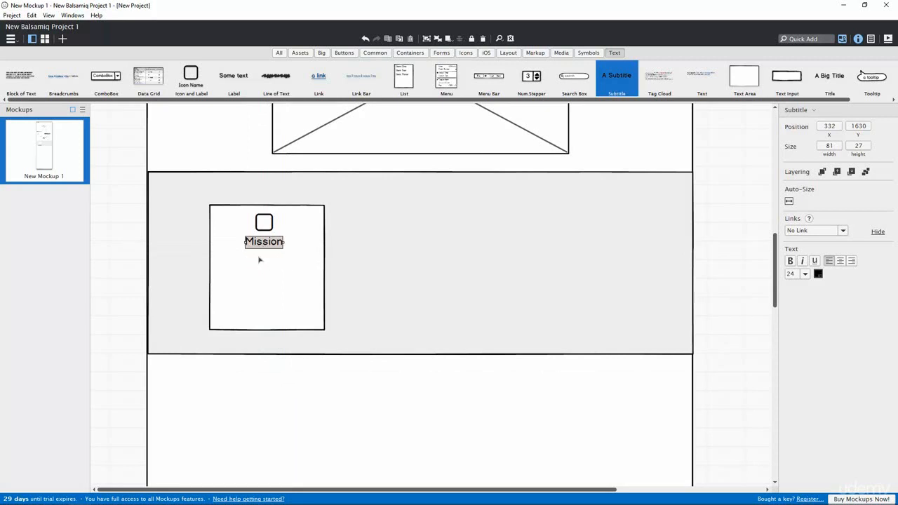
click(441, 53)
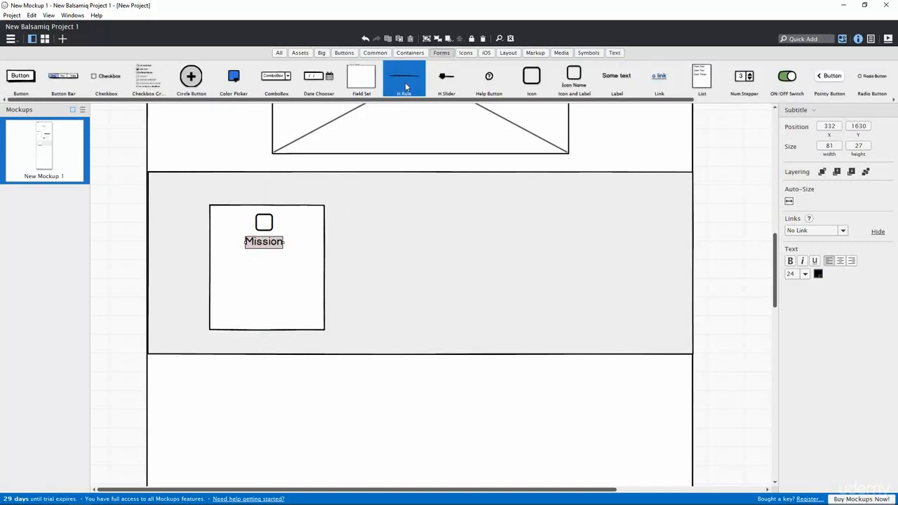
Step: Place a horizontal rule beneath the Mission heading and nudge the icon into line
drag(406, 87, 263, 263)
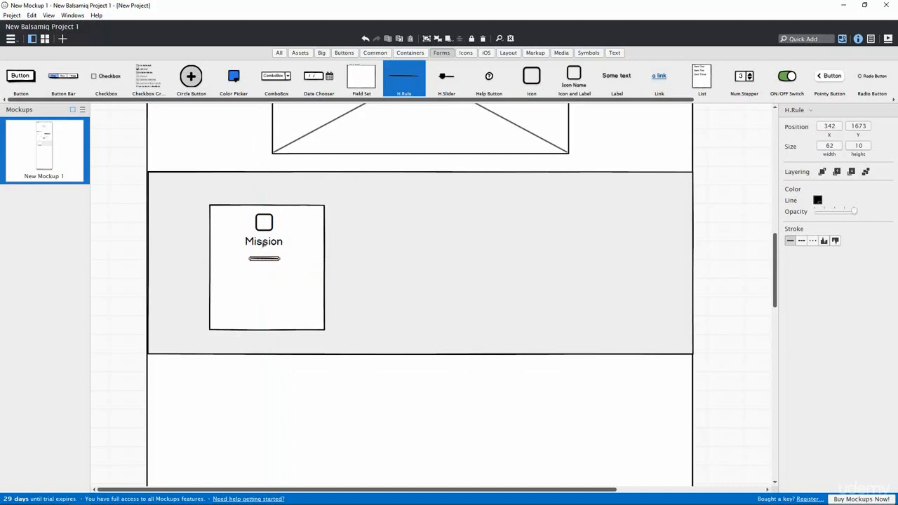
drag(263, 228, 265, 253)
double_click(253, 242)
click(259, 260)
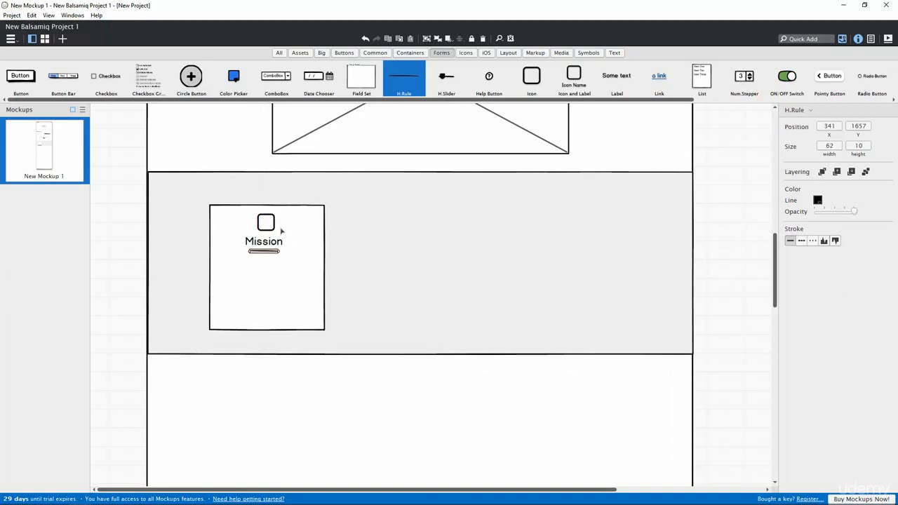
Step: Add a Block of Text to the card and resize it to about 205 × 114
click(615, 52)
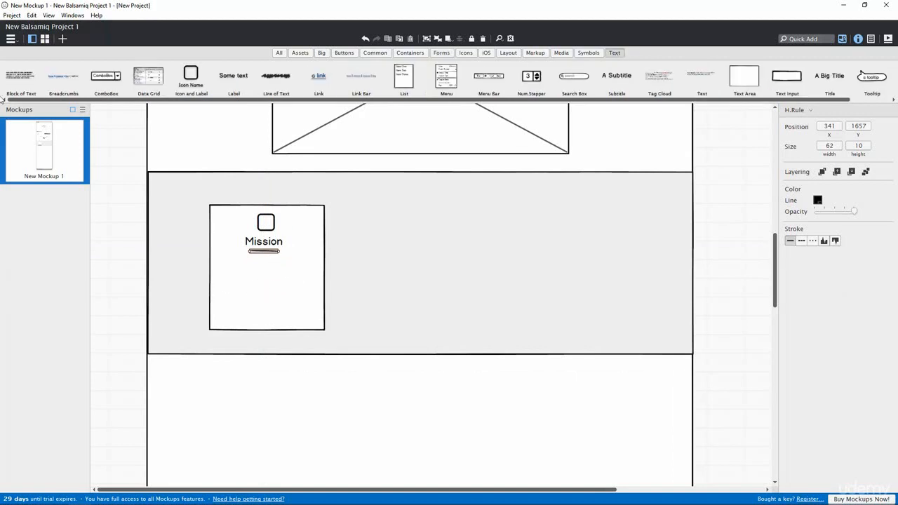
drag(24, 82, 216, 279)
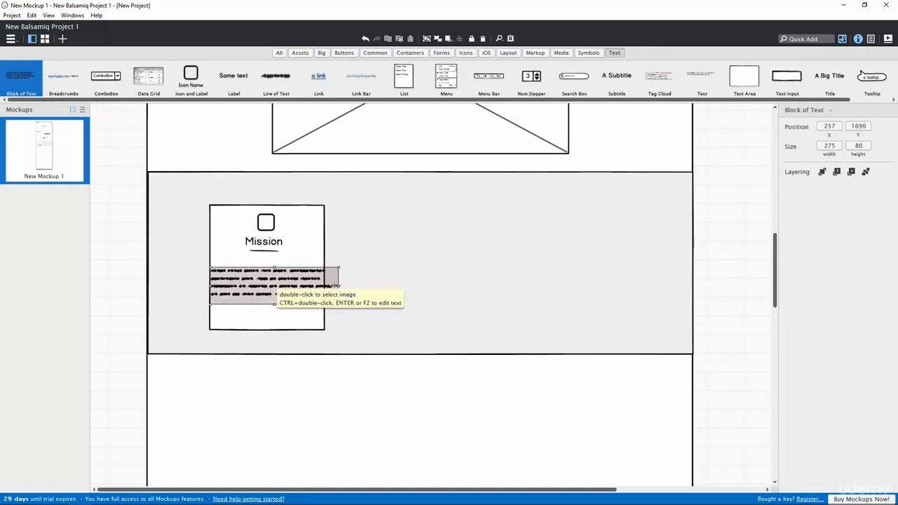
drag(338, 285, 284, 280)
drag(221, 283, 213, 284)
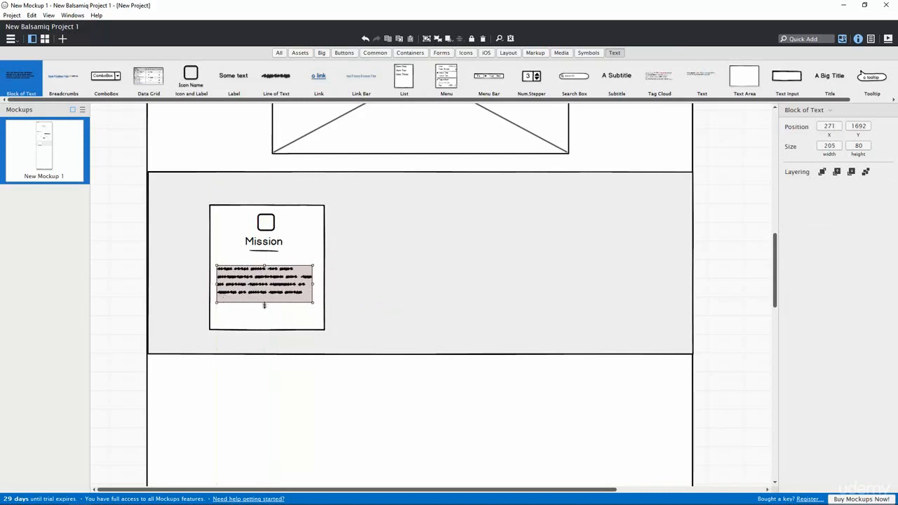
drag(264, 305, 262, 317)
Step: Centre-align the icon, Mission heading and text block horizontally
click(268, 224)
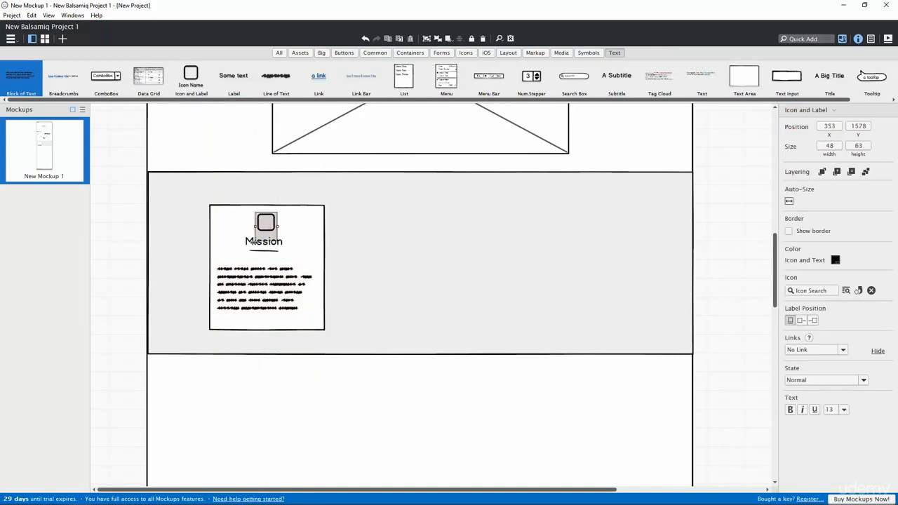
shift+click(257, 242)
shift+click(297, 280)
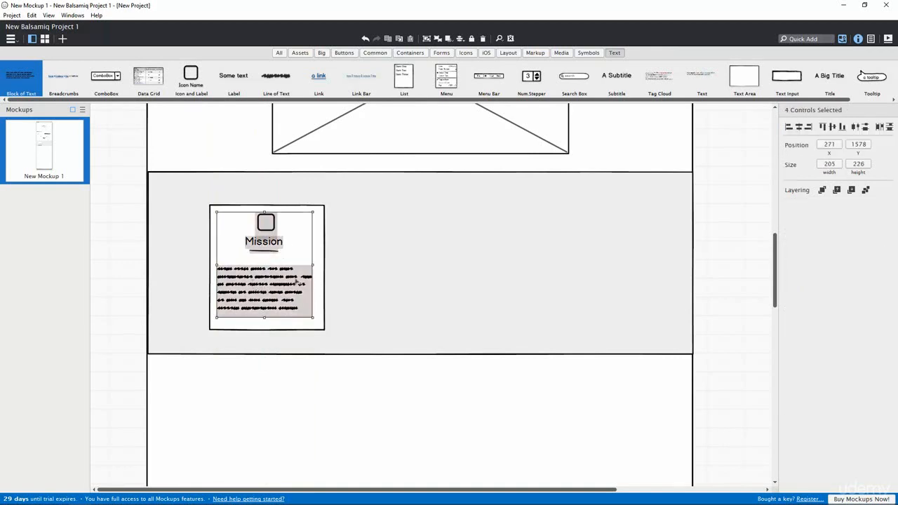
click(798, 127)
shift+click(322, 209)
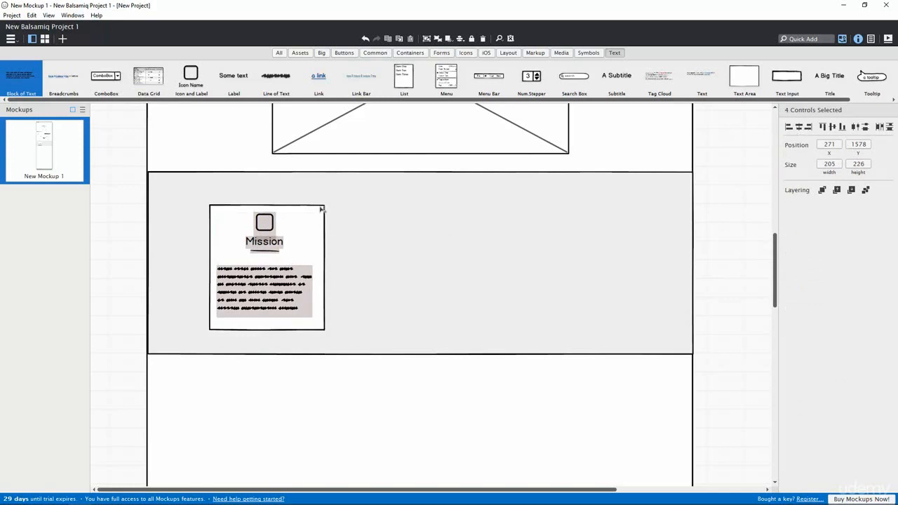
click(414, 239)
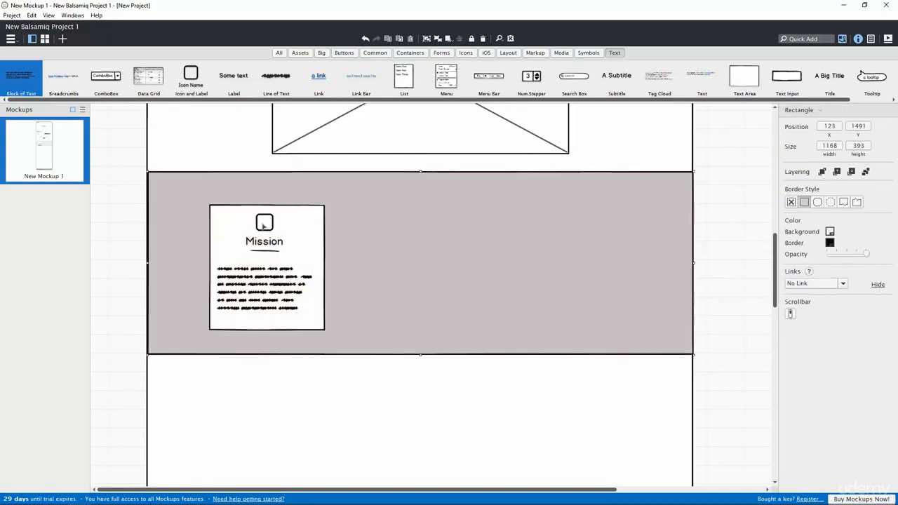
Step: Group the icon, rule and paragraph, then centre that group on the card
click(270, 242)
shift+click(271, 251)
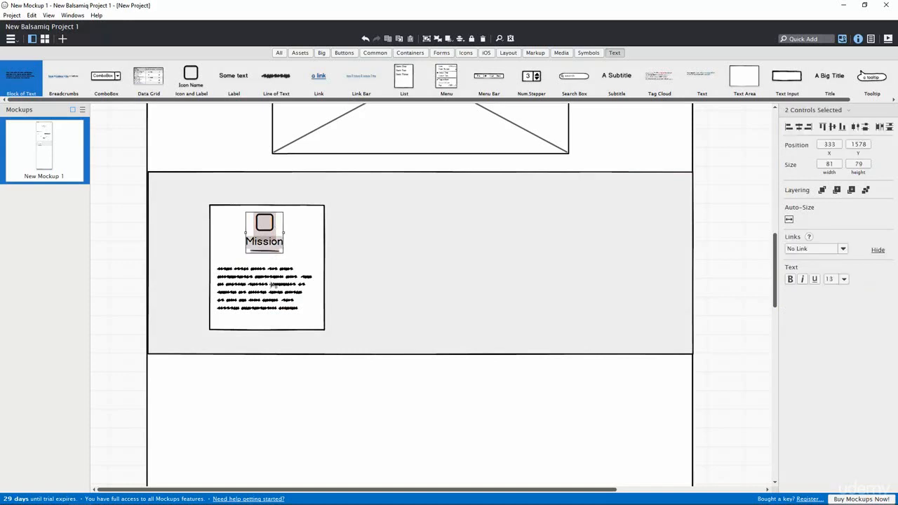
shift+click(273, 284)
click(428, 39)
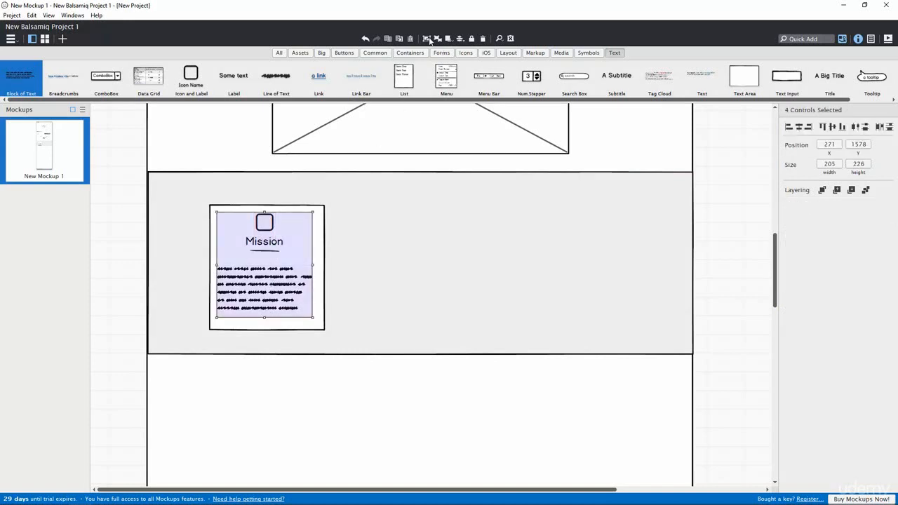
shift+click(297, 208)
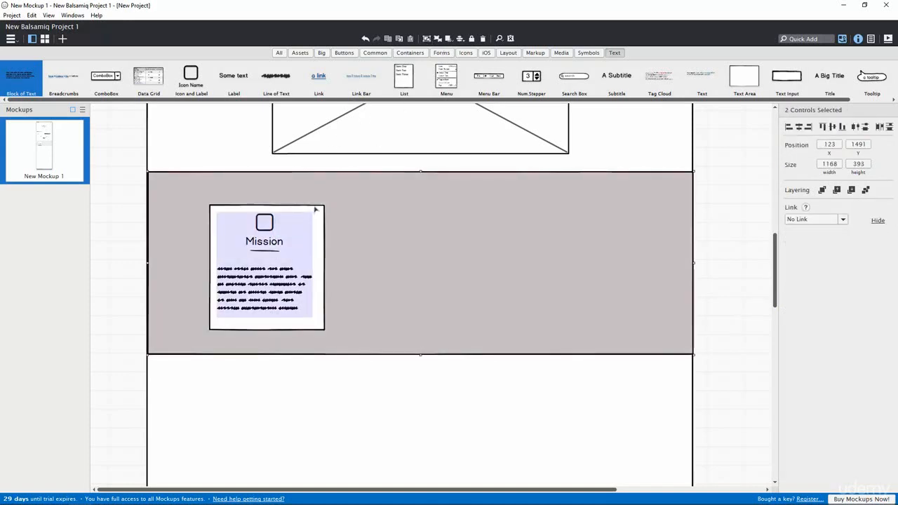
click(316, 209)
shift+click(271, 230)
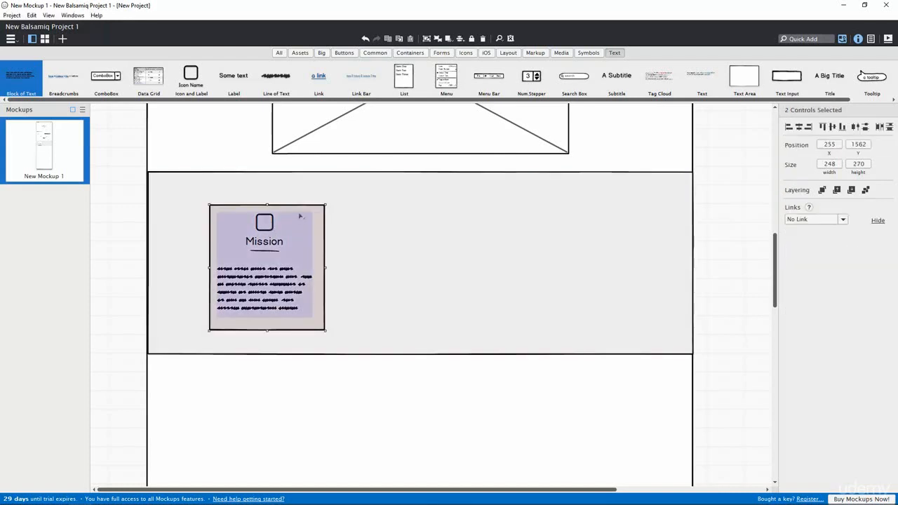
click(798, 128)
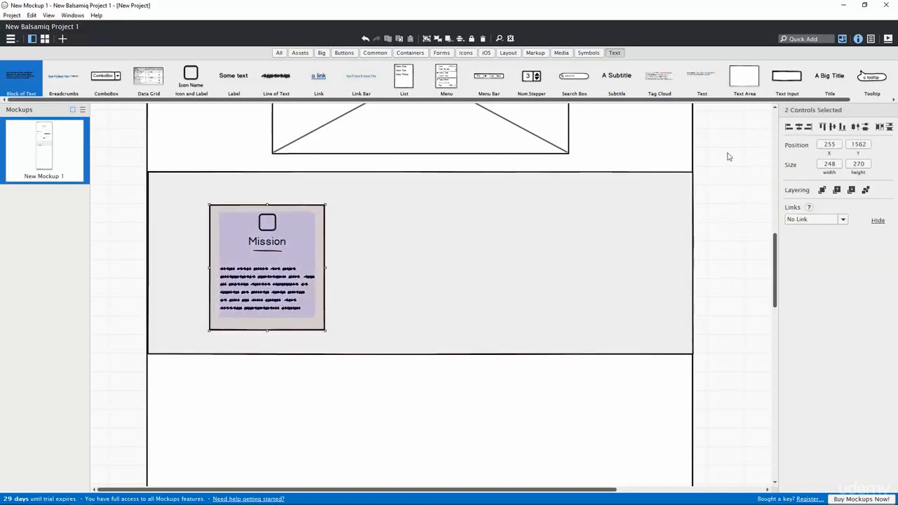
click(707, 268)
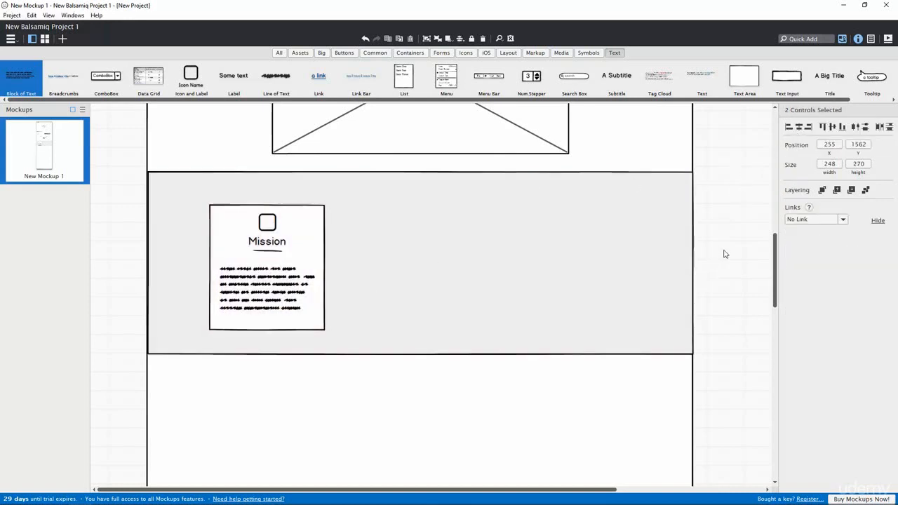
Step: Ungroup the card contents and fine-tune the heading, rule and paragraph positions
click(265, 243)
click(439, 39)
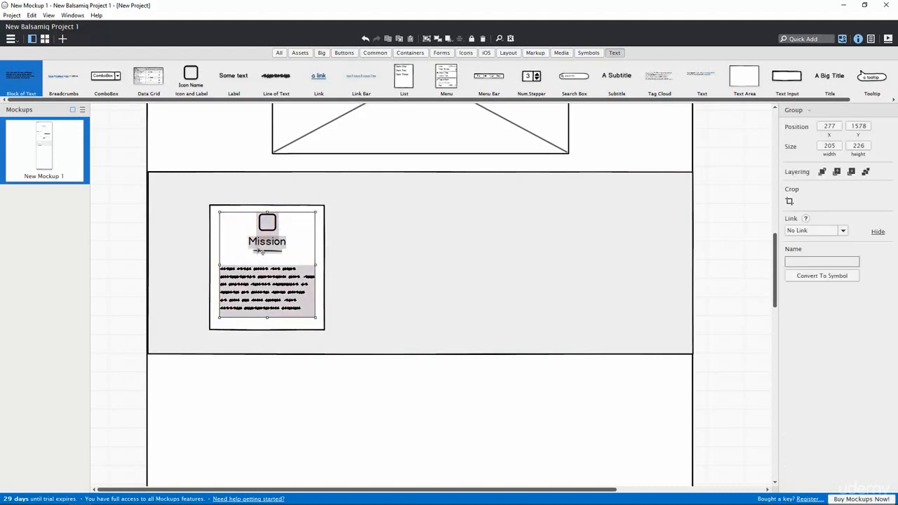
click(396, 245)
click(267, 242)
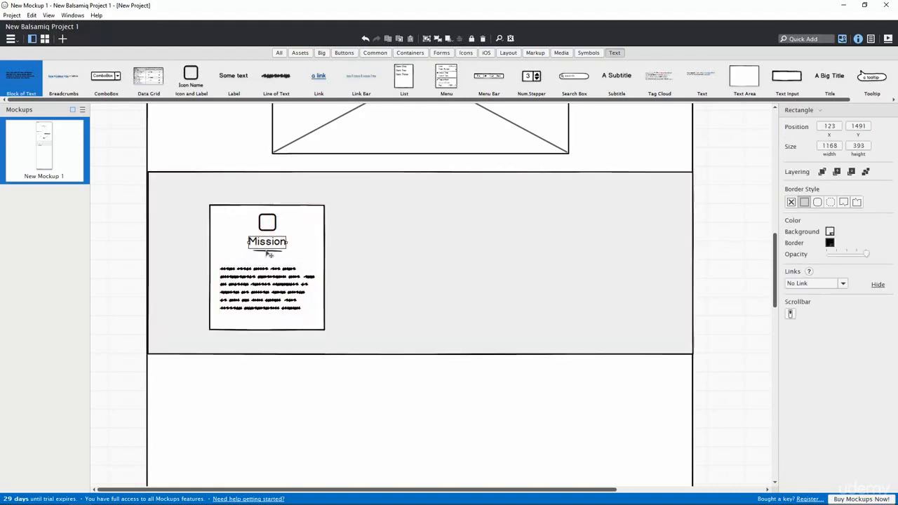
shift+click(271, 251)
drag(271, 251, 271, 256)
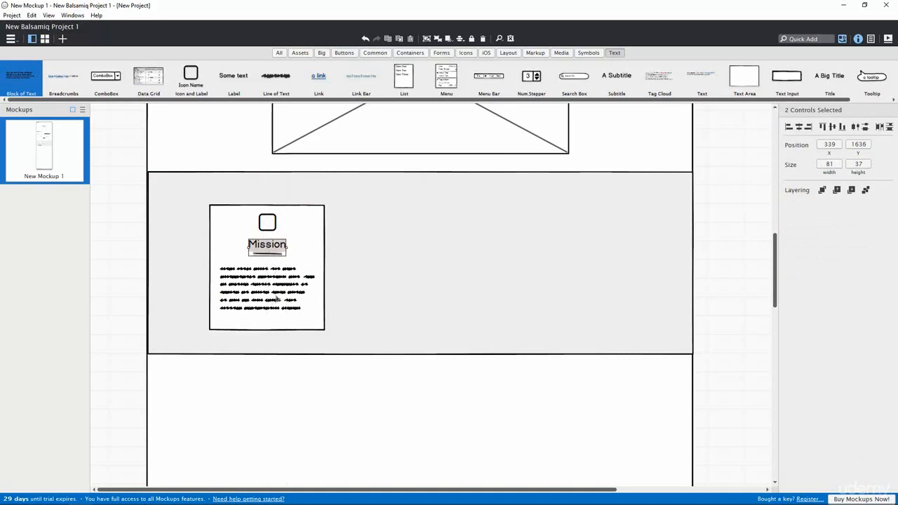
click(745, 251)
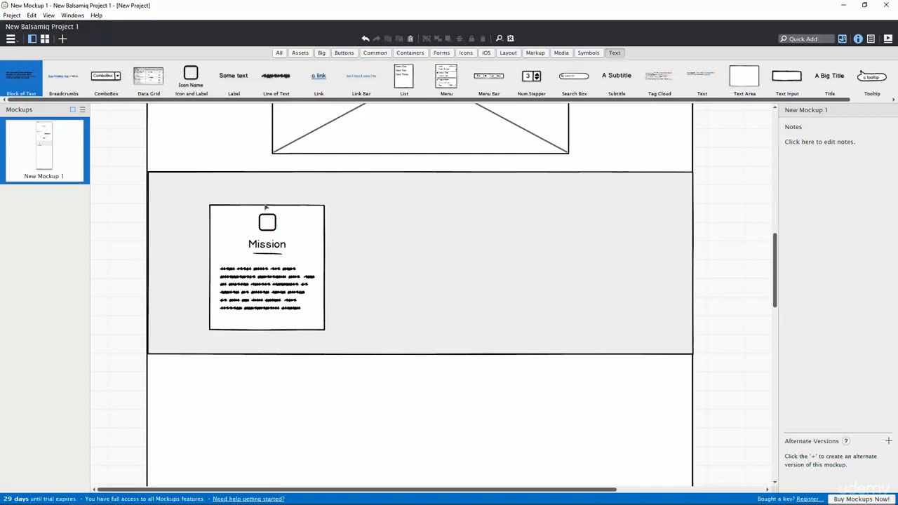
click(269, 254)
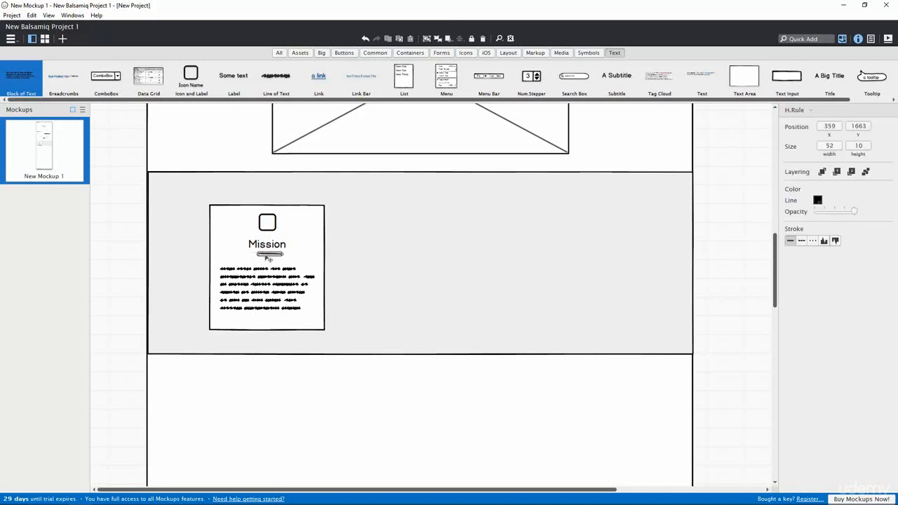
click(314, 289)
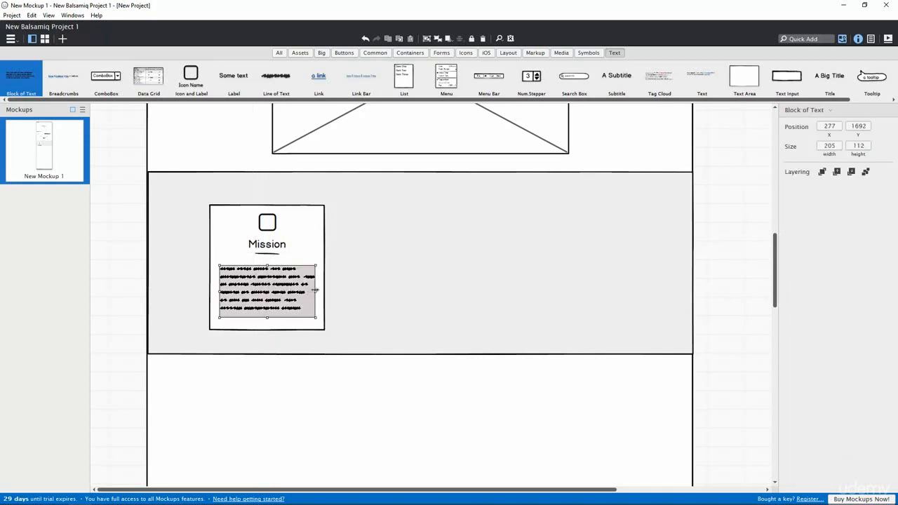
drag(316, 290, 319, 290)
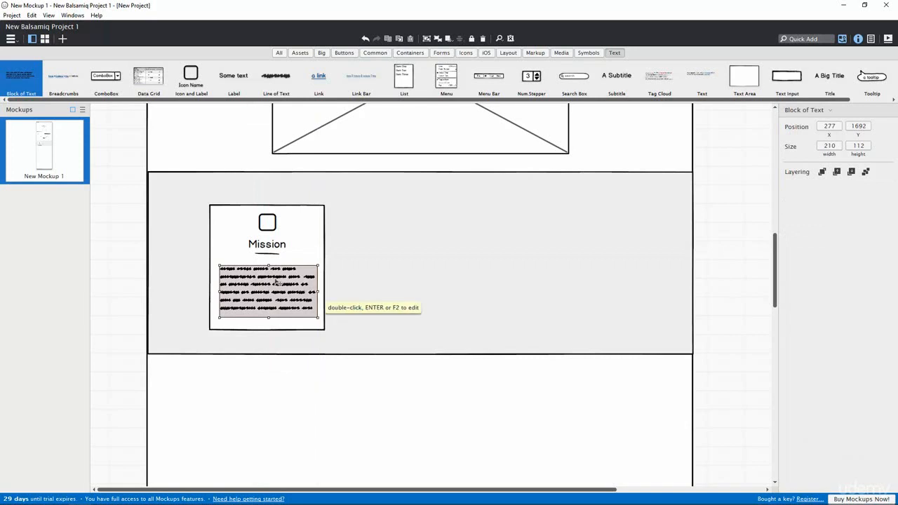
drag(266, 244, 272, 247)
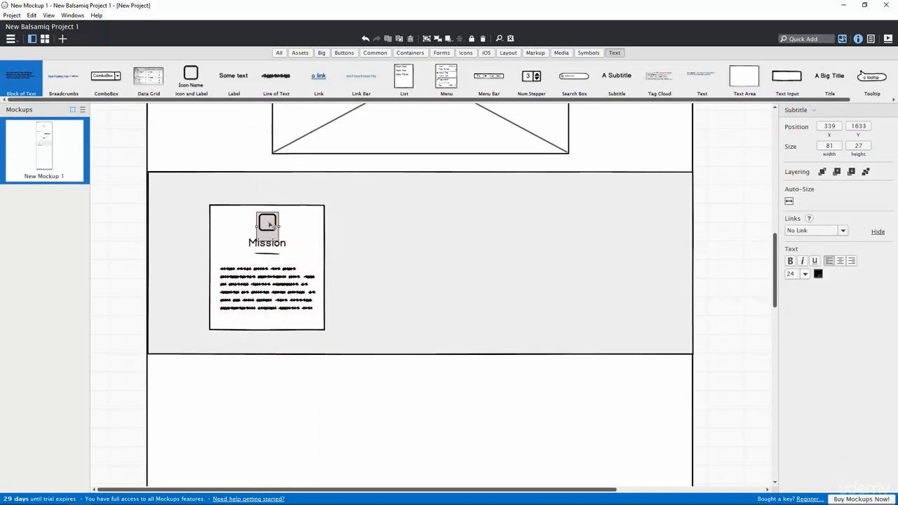
Step: Centre and group the icon, title, rule and paragraph, then centre the group on the card
click(272, 247)
shift+click(271, 254)
shift+click(264, 287)
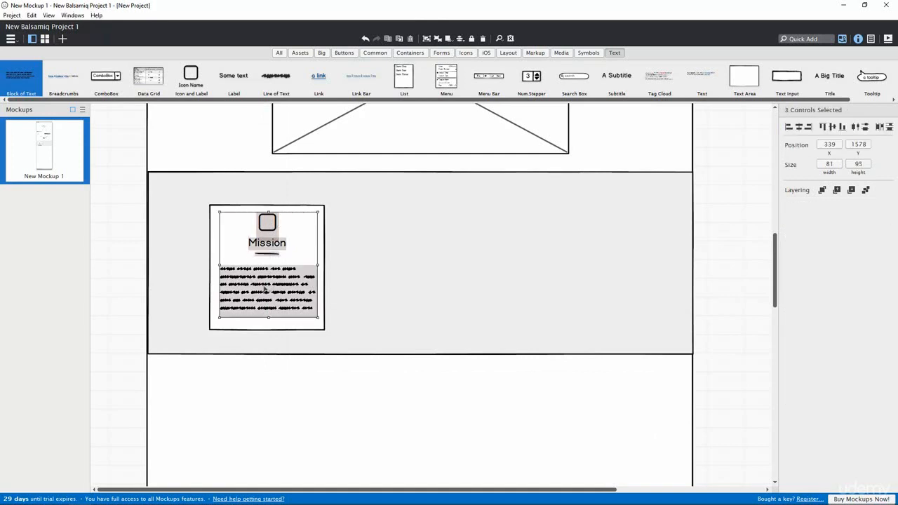
click(797, 128)
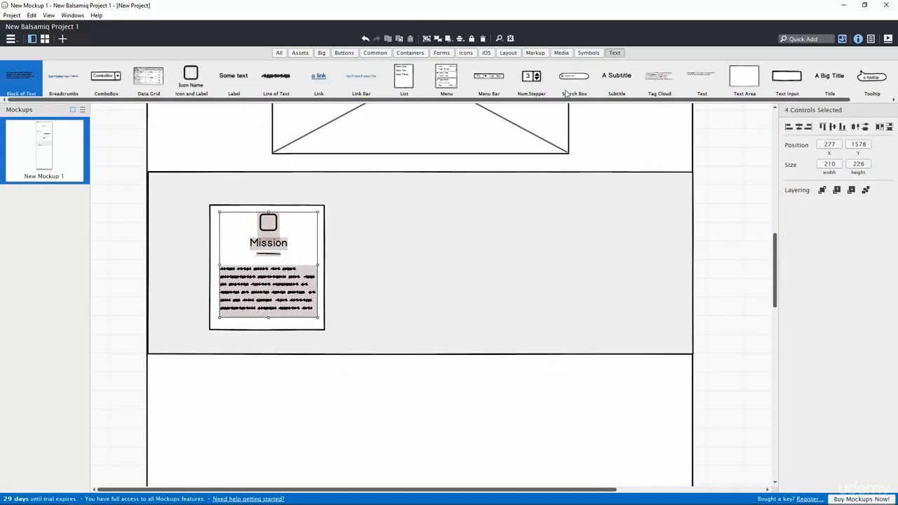
click(428, 40)
shift+click(256, 208)
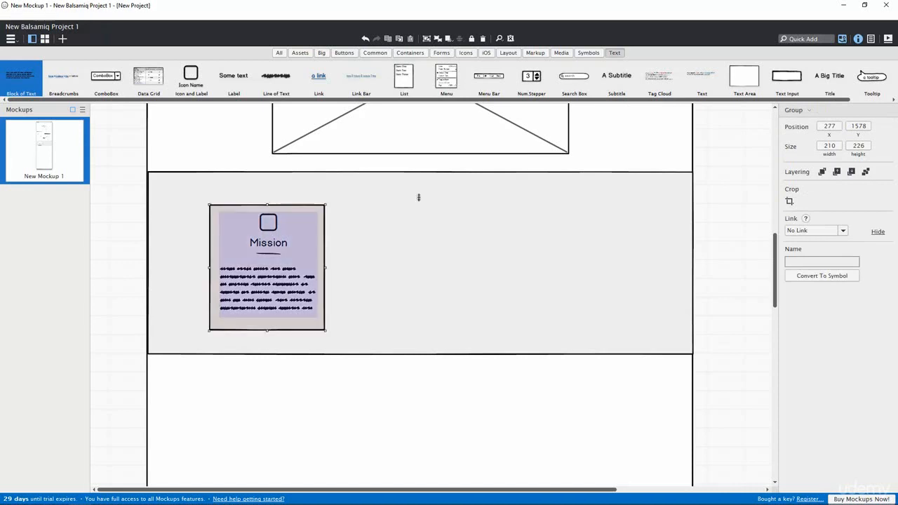
click(802, 130)
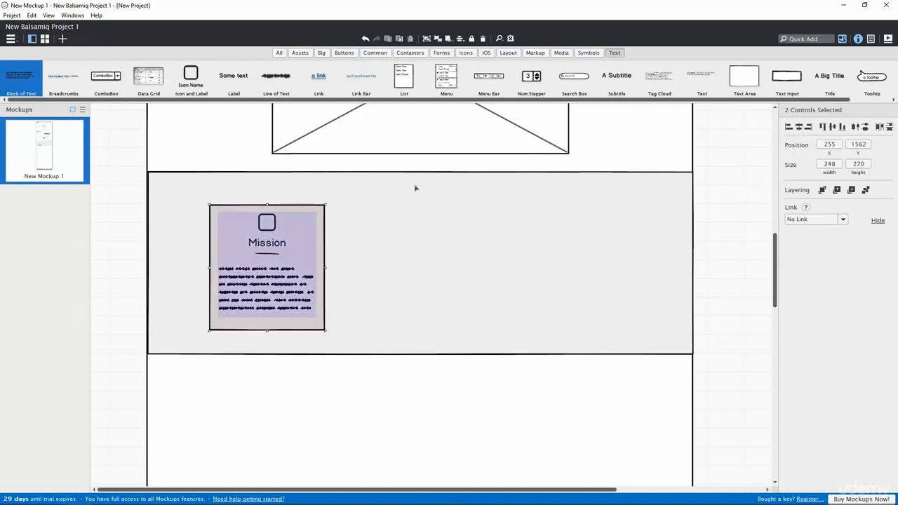
click(699, 250)
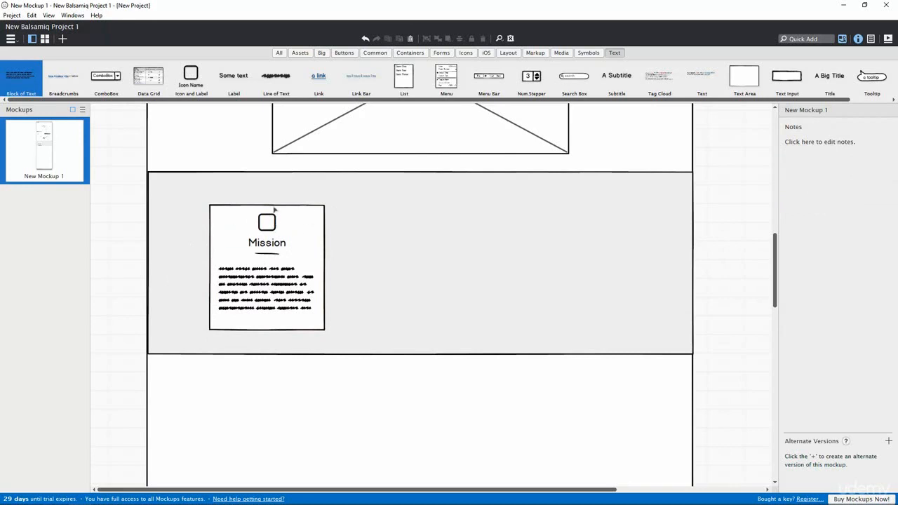
Step: Pull out and delete the stray grey rectangle hidden behind the Mission card
click(274, 208)
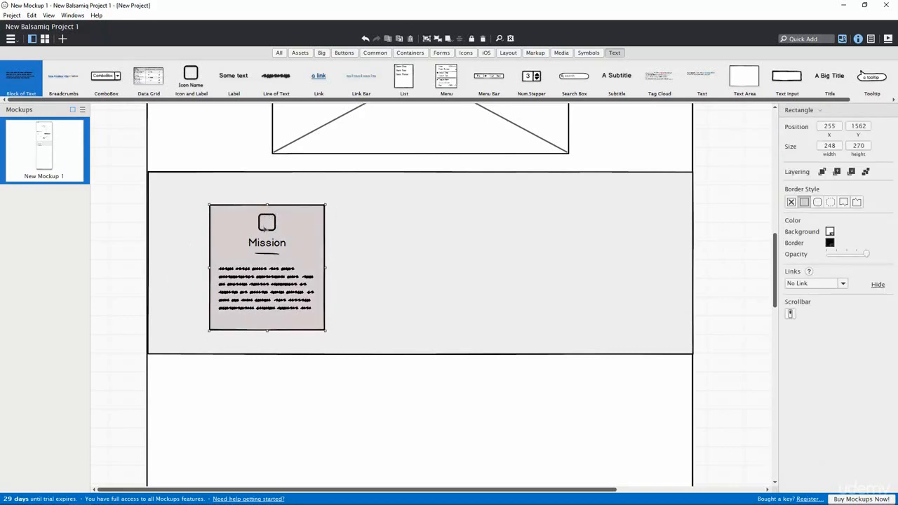
drag(267, 229, 387, 245)
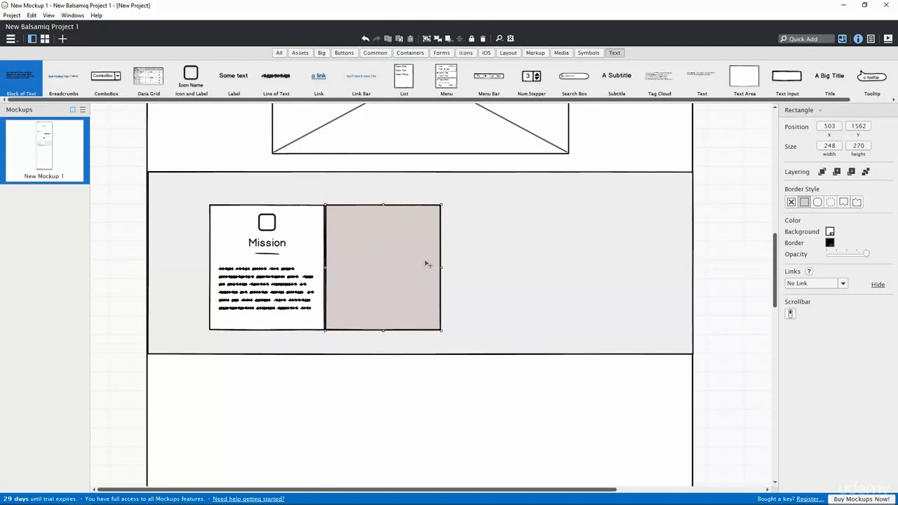
key(Delete)
Step: Group the Mission content with its card rectangle into one 248 × 270 group
click(283, 228)
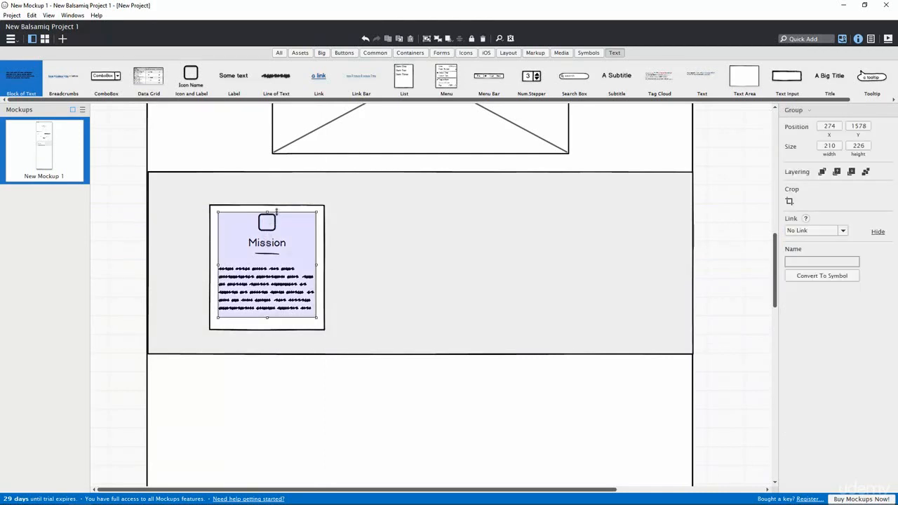
shift+click(284, 208)
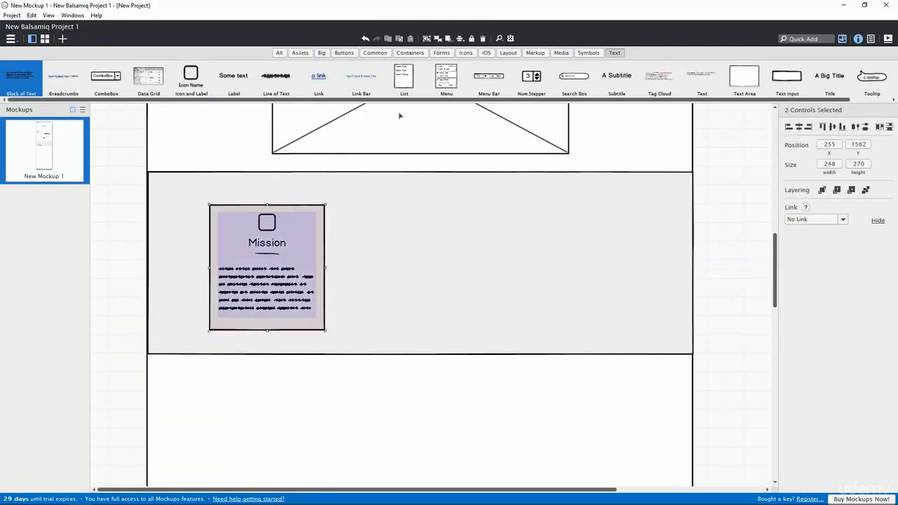
click(426, 39)
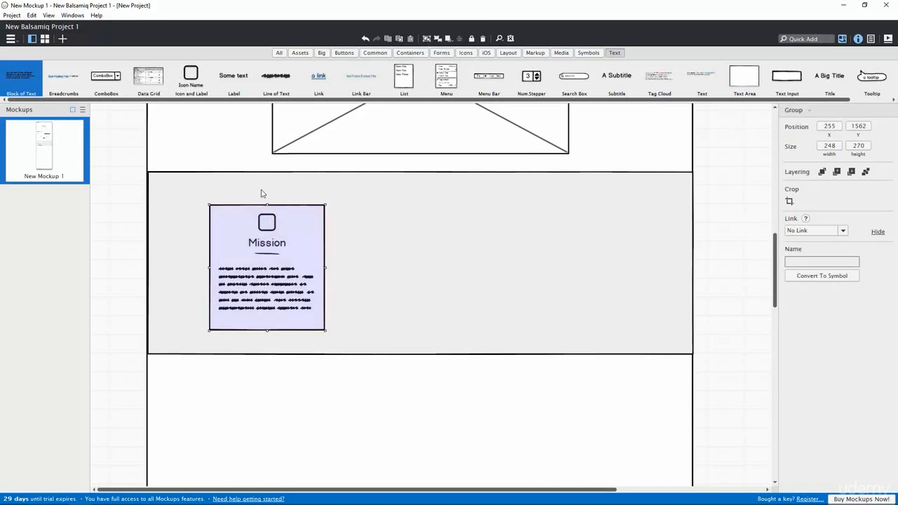
Step: Alt-drag a copy of the Mission card to its right and retitle it Vision
drag(279, 237, 407, 246)
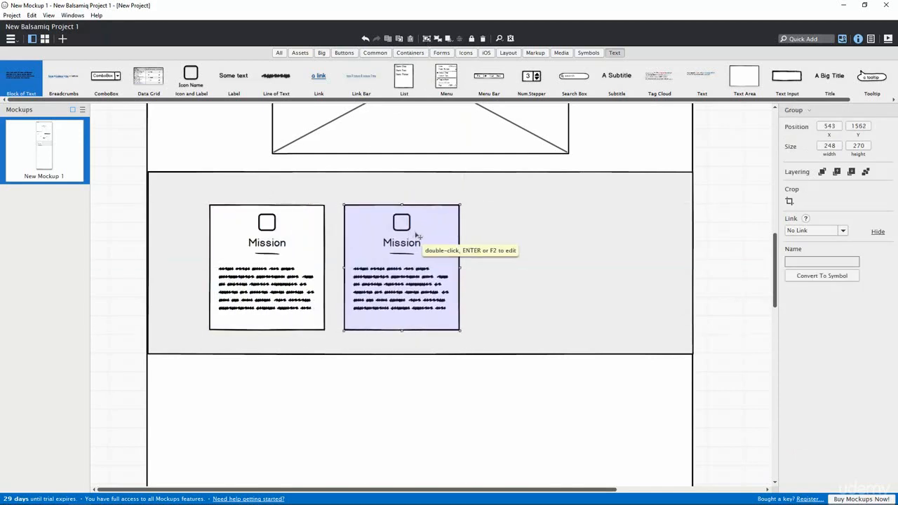
double_click(407, 246)
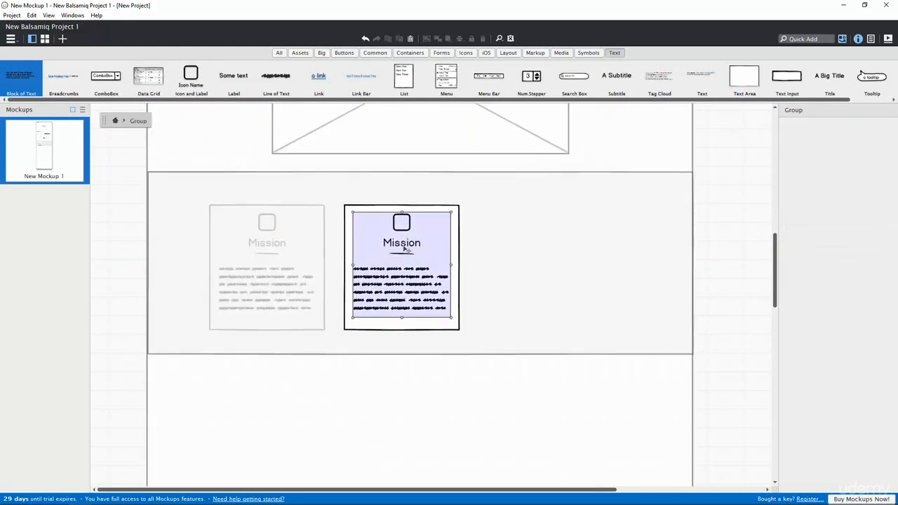
double_click(404, 245)
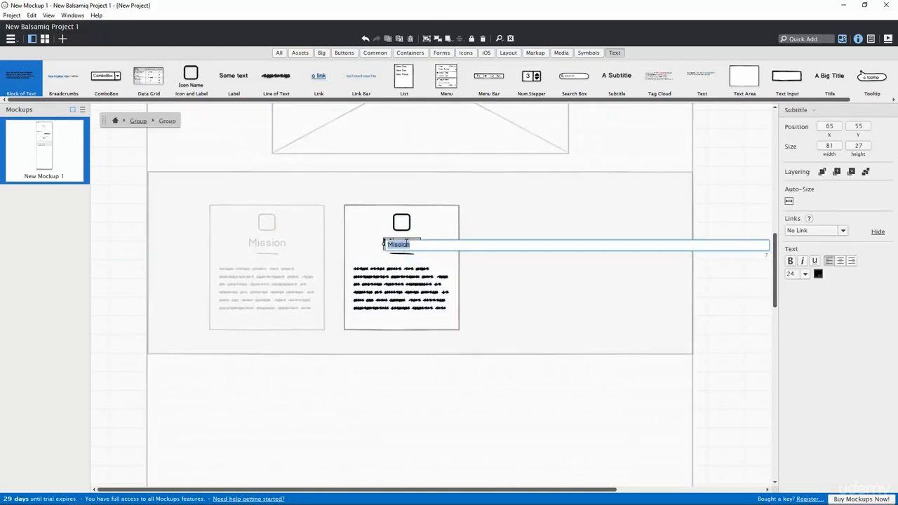
text(V)
double_click(508, 284)
Step: Duplicate the Vision card with Ctrl+D, place it to the right, and retitle it Passion
click(447, 214)
key(ctrl+d)
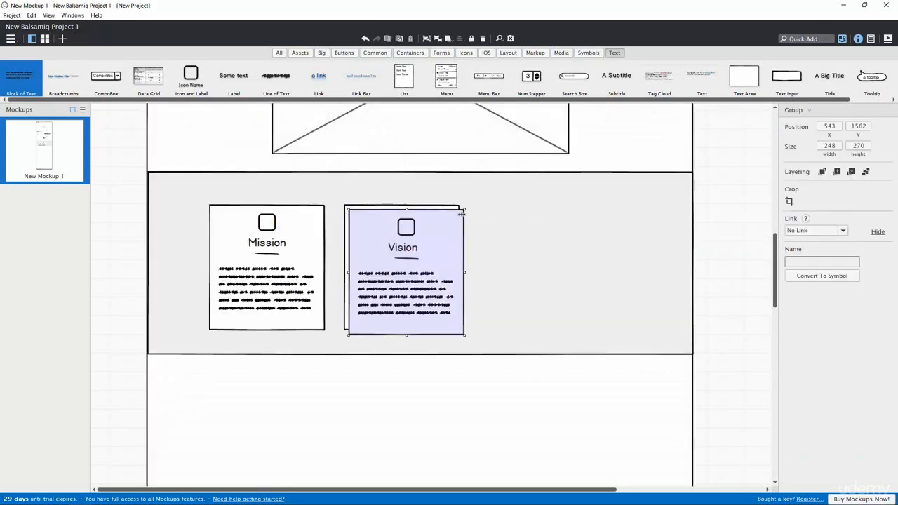
drag(444, 237, 582, 232)
double_click(545, 248)
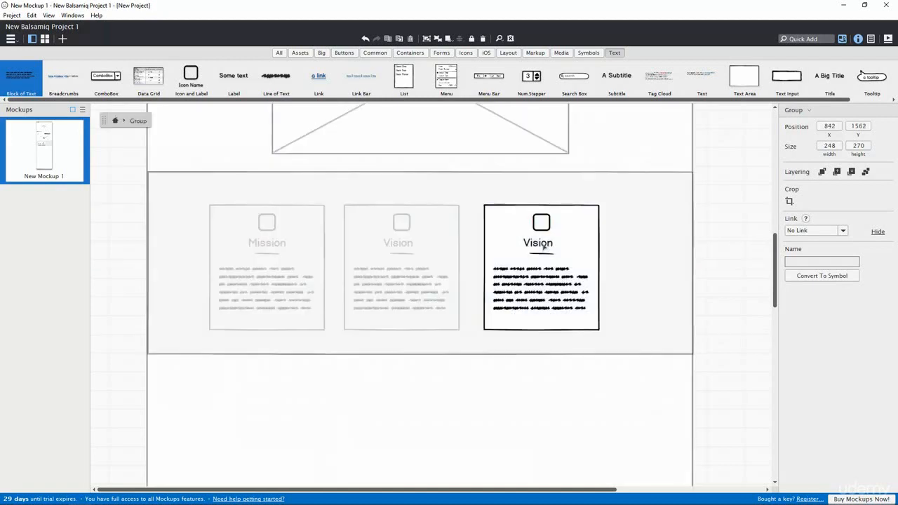
double_click(545, 248)
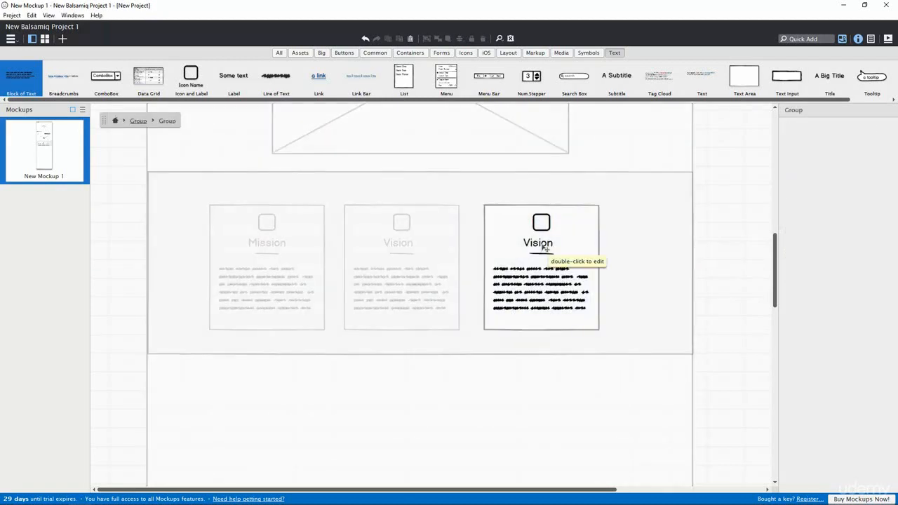
double_click(545, 244)
text(Passion)
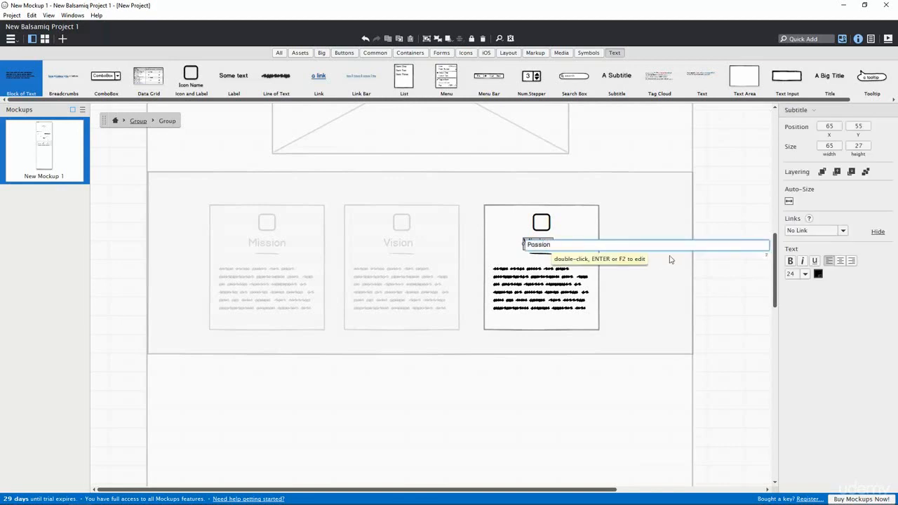
click(717, 222)
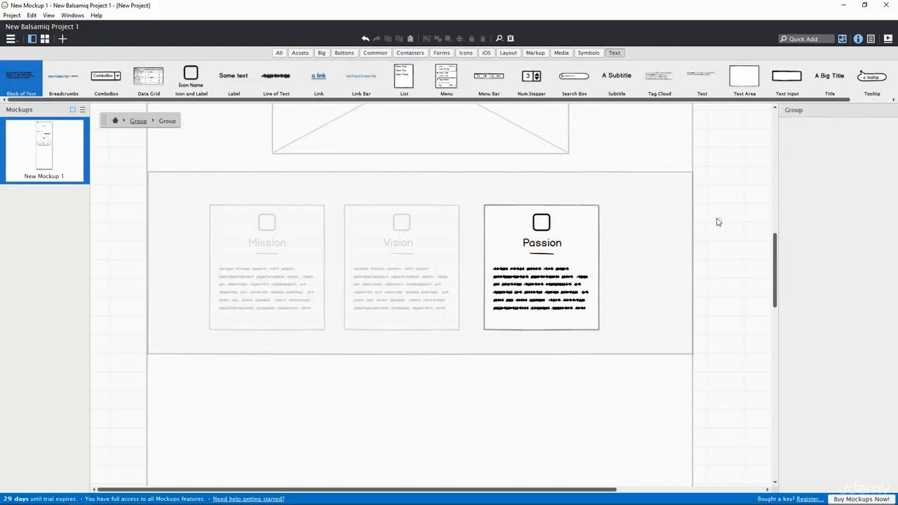
click(717, 221)
click(717, 222)
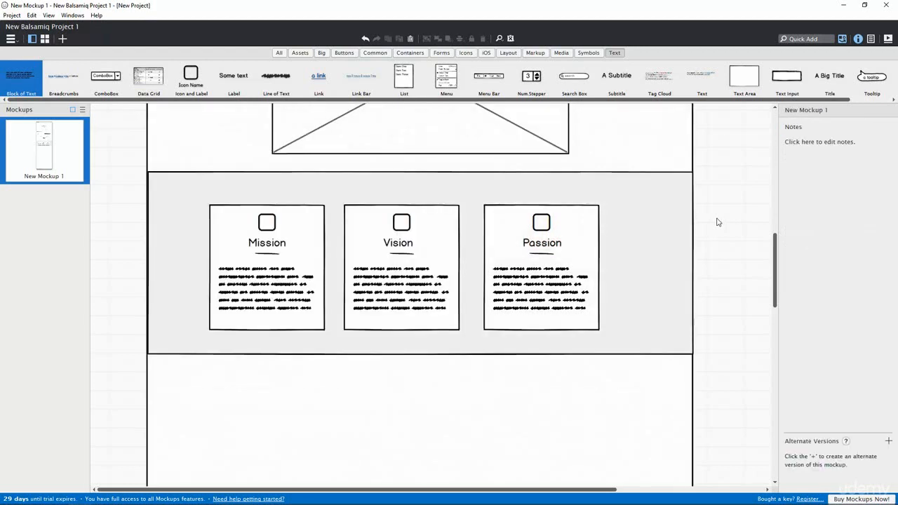
click(305, 208)
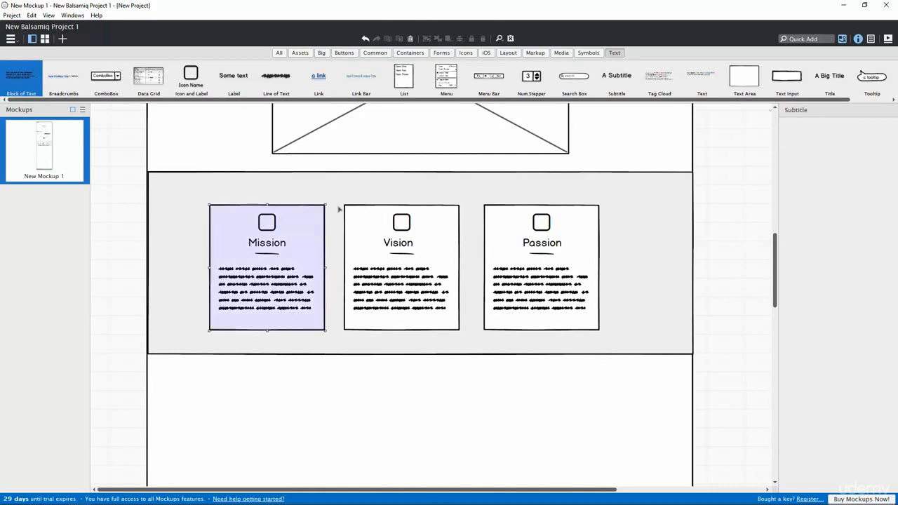
Step: Distribute the Mission, Vision and Passion cards evenly and centre the row in the grey band
shift+click(366, 208)
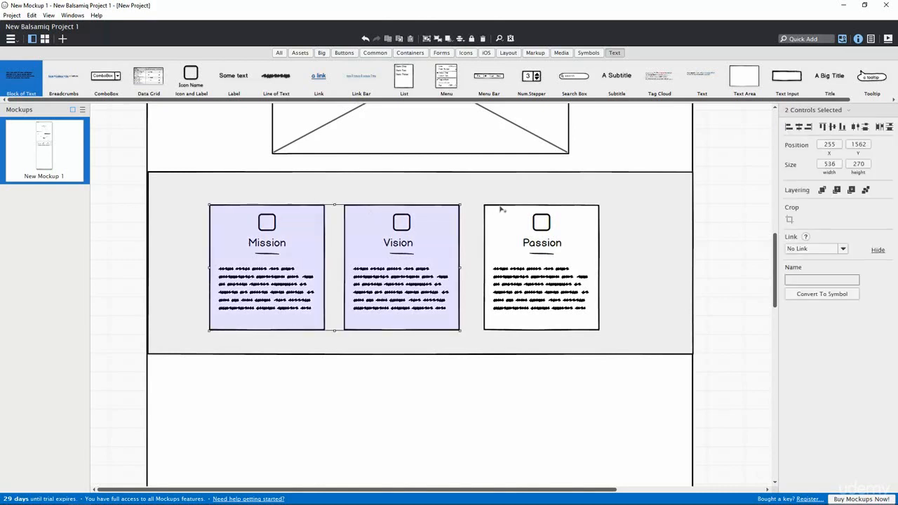
shift+click(501, 208)
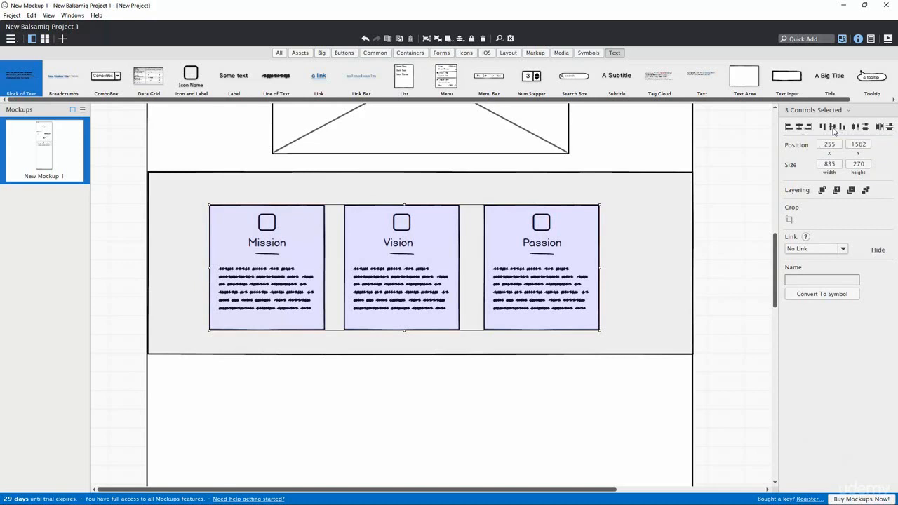
click(880, 128)
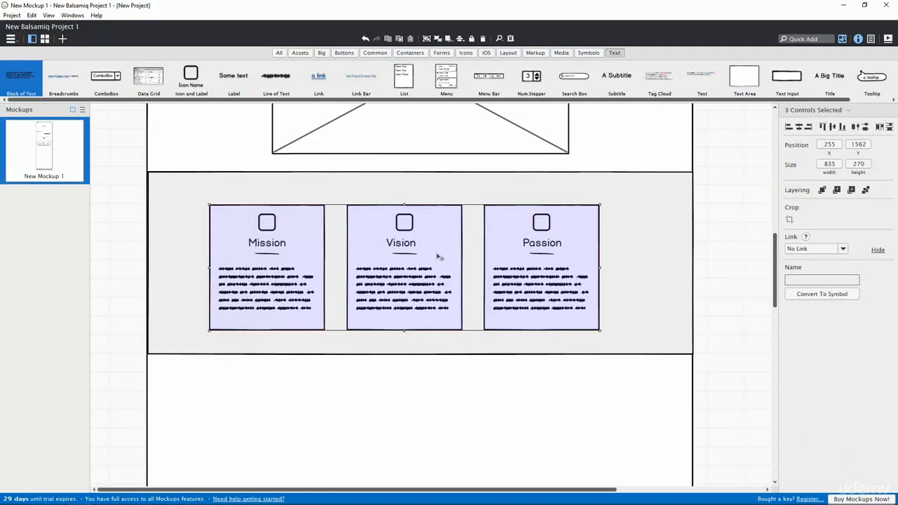
drag(435, 254, 451, 250)
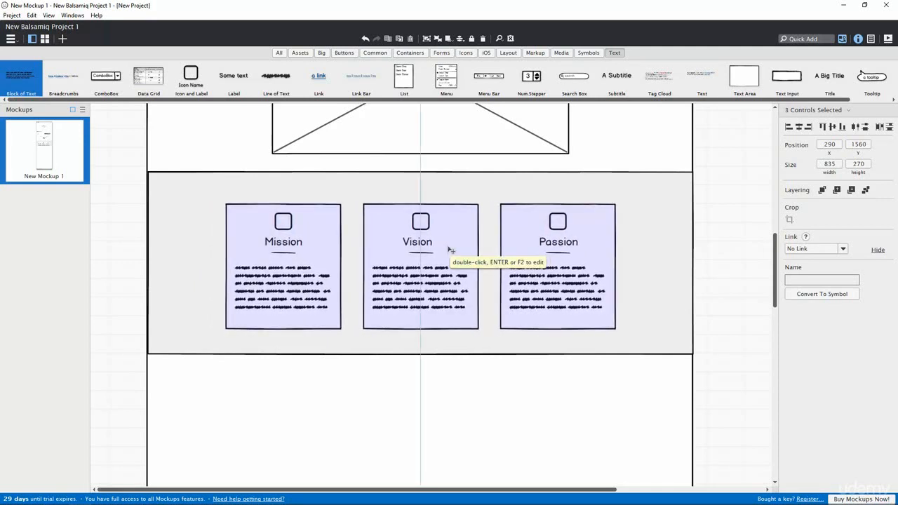
click(707, 260)
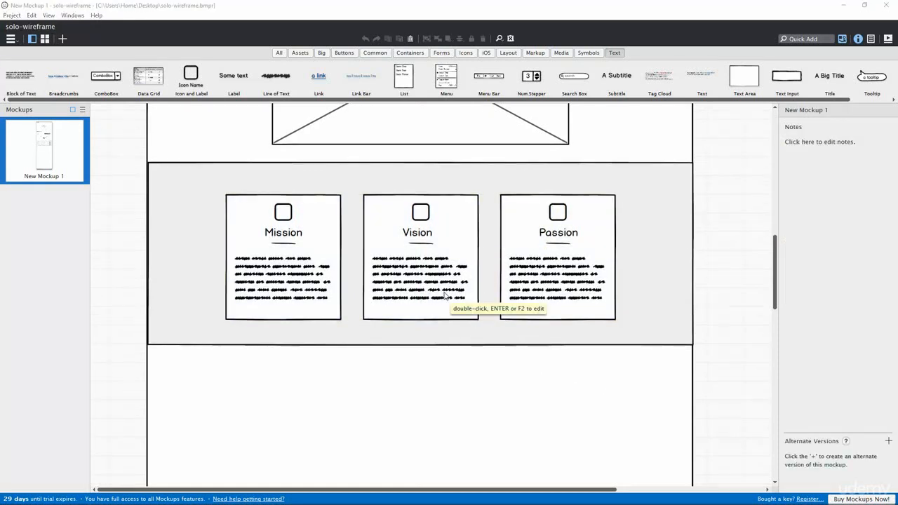
Step: Preview the whole page in full-screen presentation mode (F5), then return to the editor
key(F5)
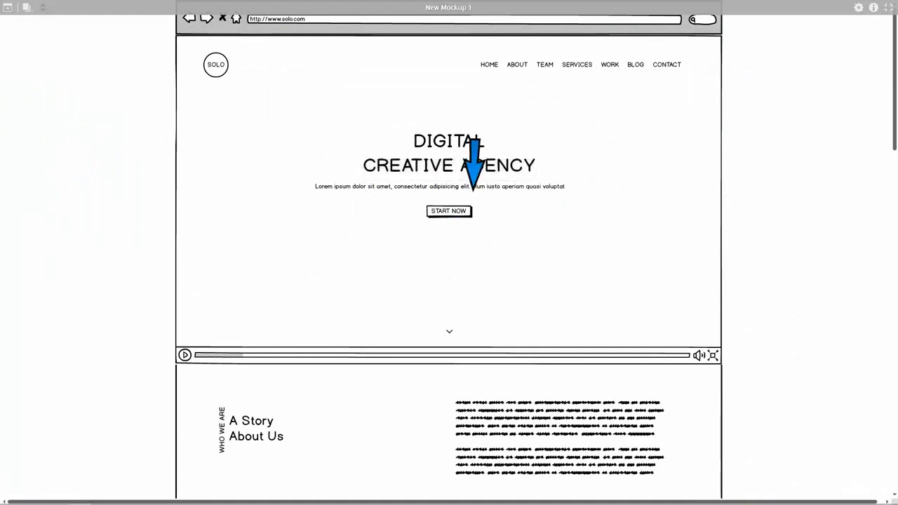
scroll(473, 188, down, 5)
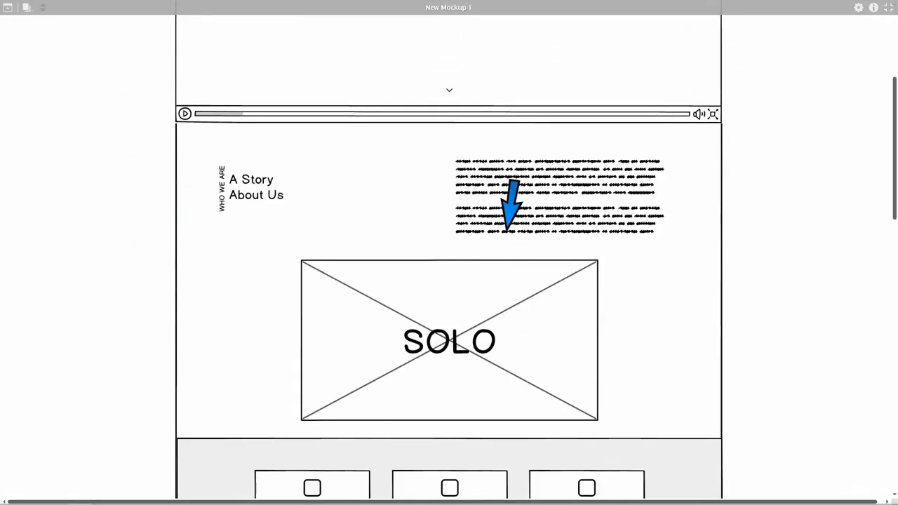
scroll(506, 230, up, 5)
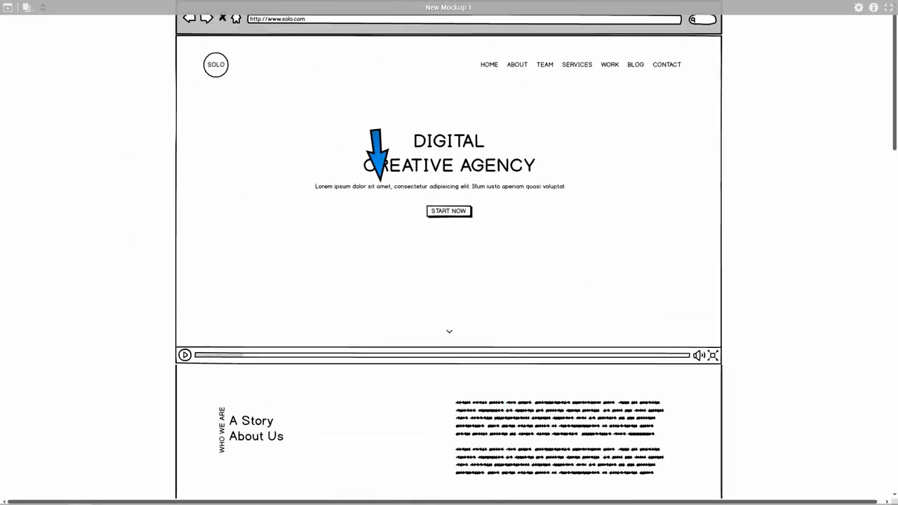
scroll(445, 194, down, 3)
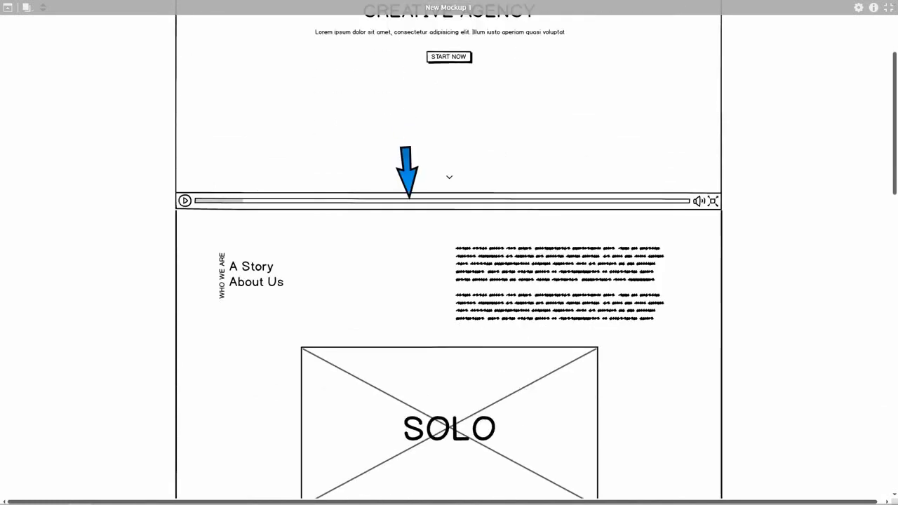
scroll(408, 197, down, 2)
scroll(395, 214, down, 1)
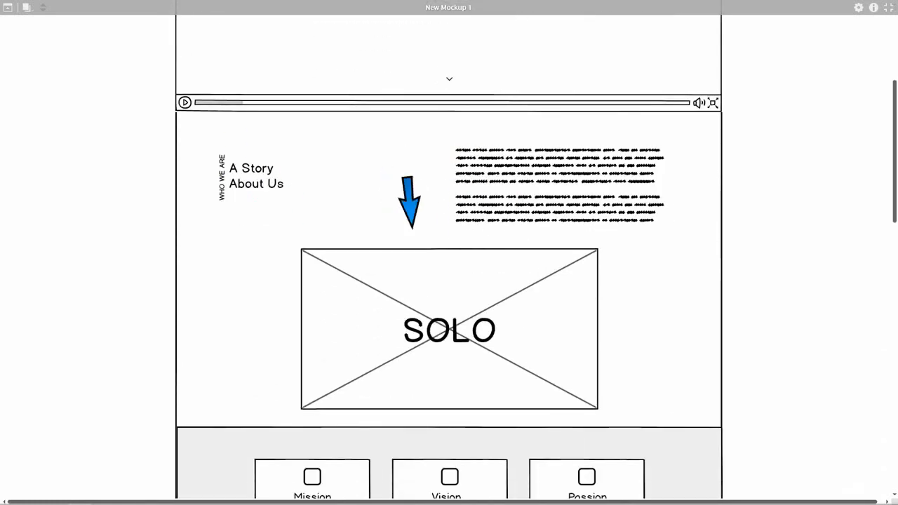
scroll(477, 246, down, 1)
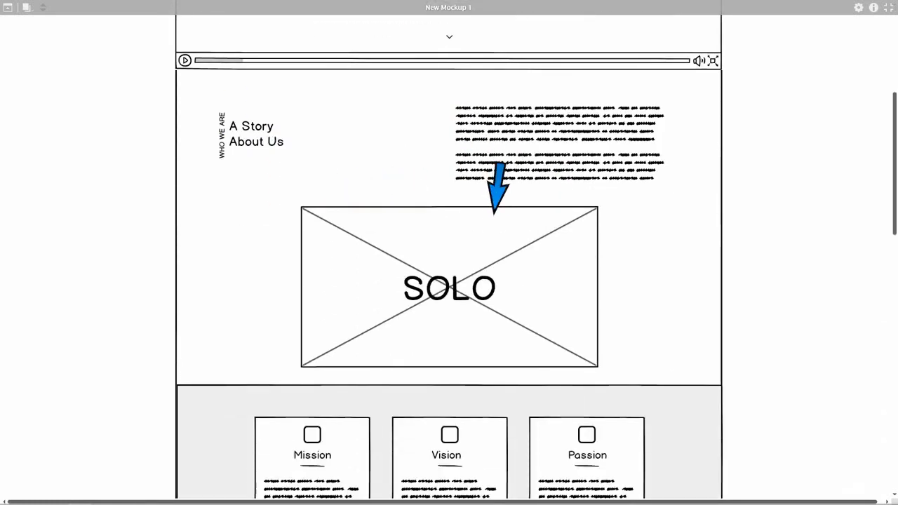
scroll(494, 210, down, 4)
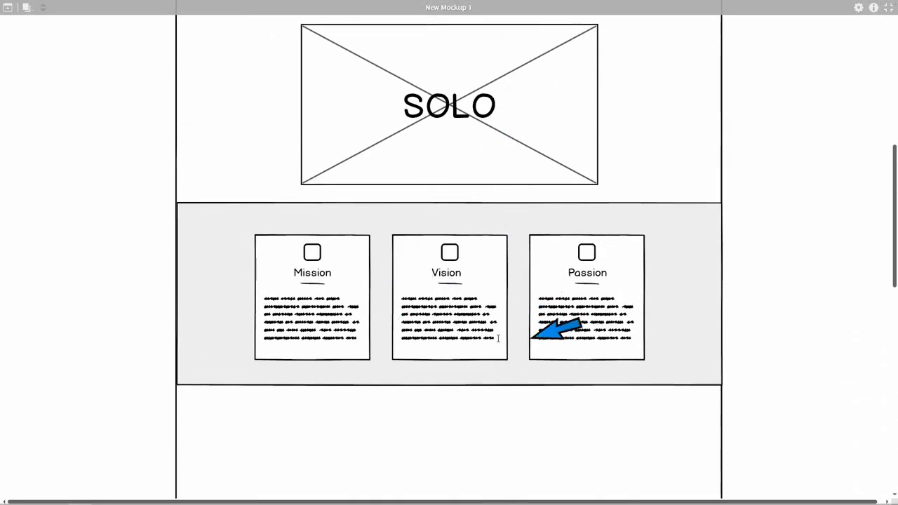
key(Escape)
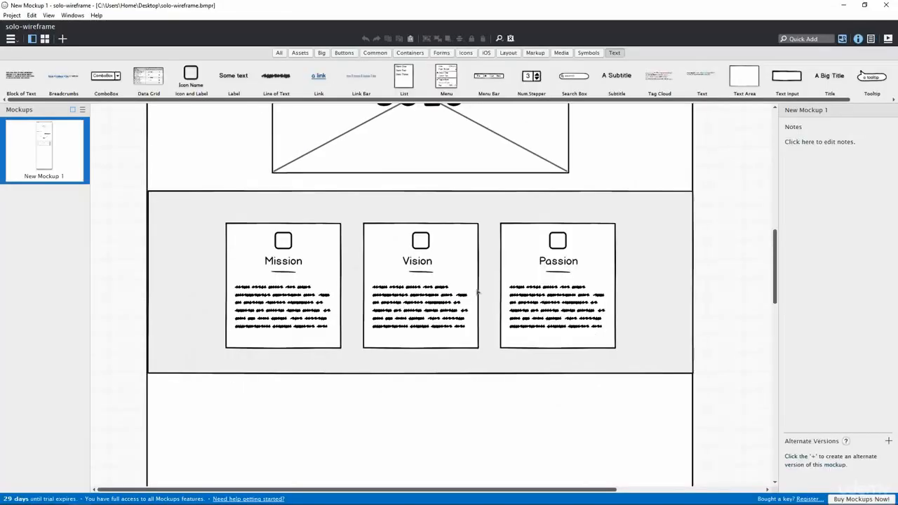
Step: Save the project to the Desktop as solo-wireframe.bmpr with Save Project As
click(12, 15)
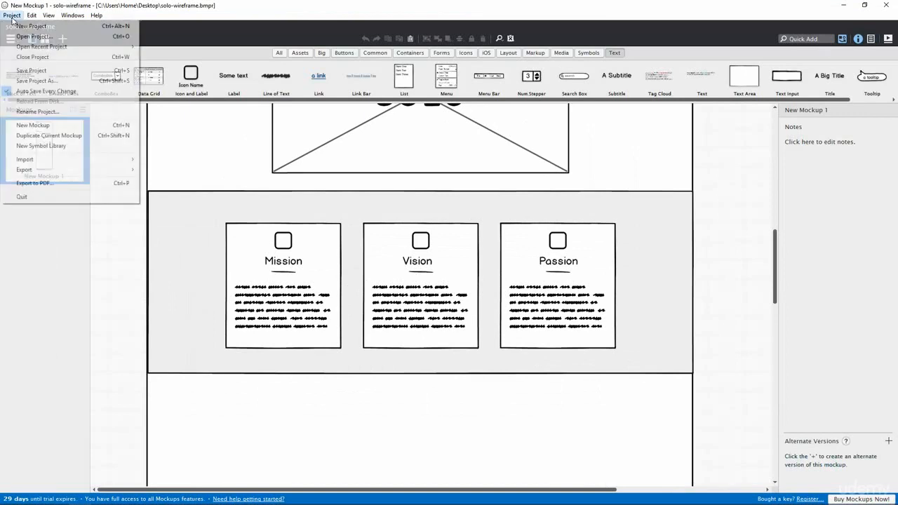
click(37, 80)
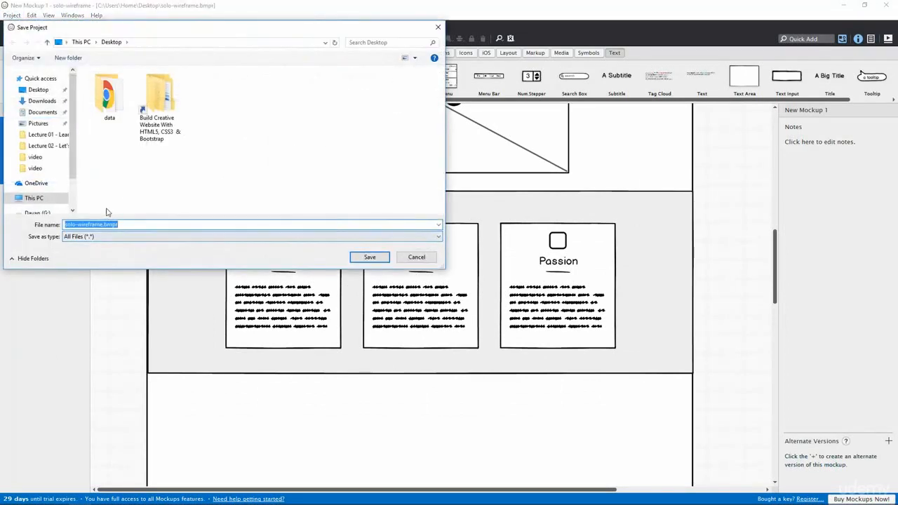
click(103, 225)
shift+click(67, 226)
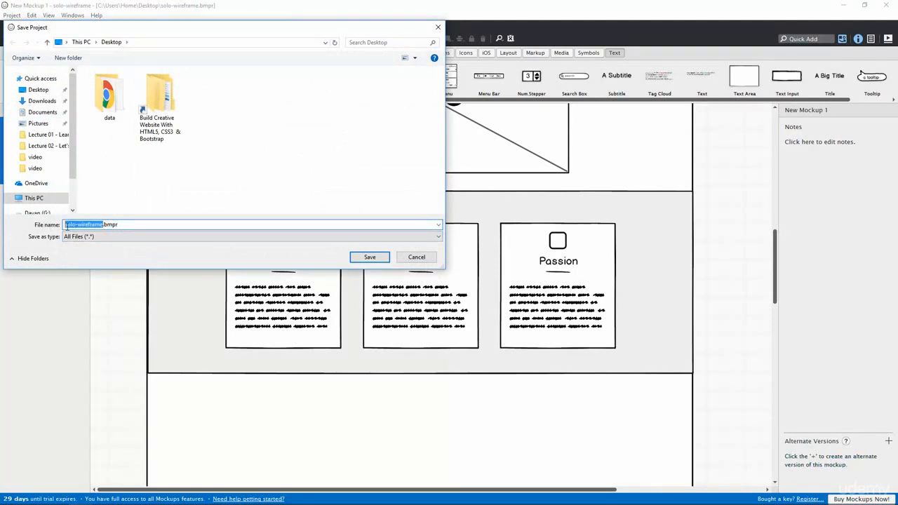
click(360, 254)
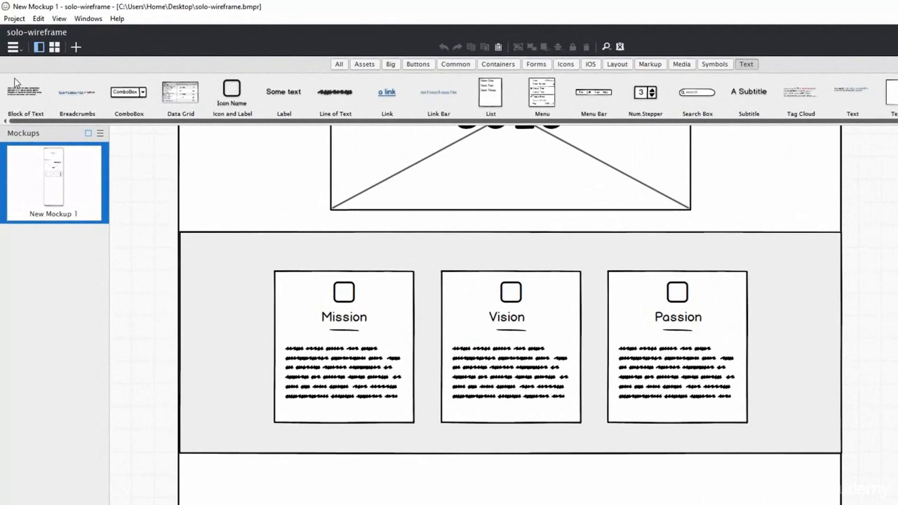
Step: Export the current mockup to the Desktop as solo-wireframe.png
click(13, 19)
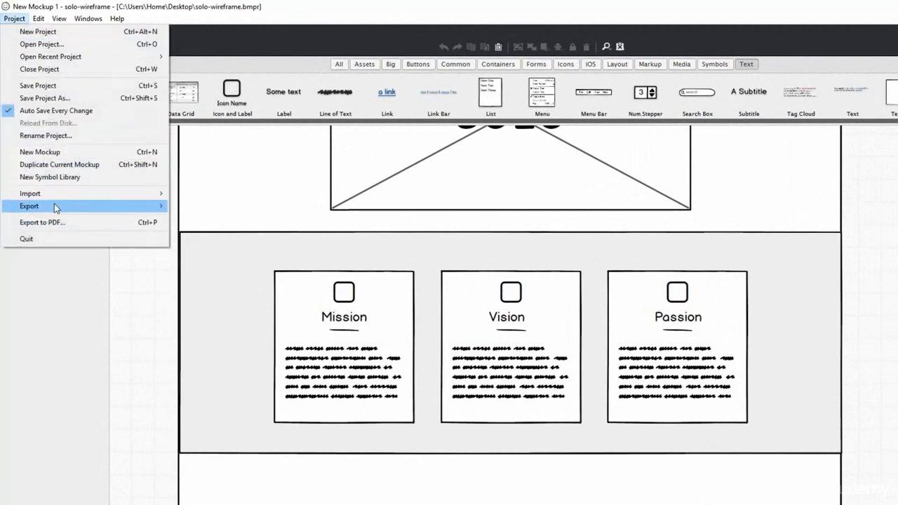
mouse_move(60, 209)
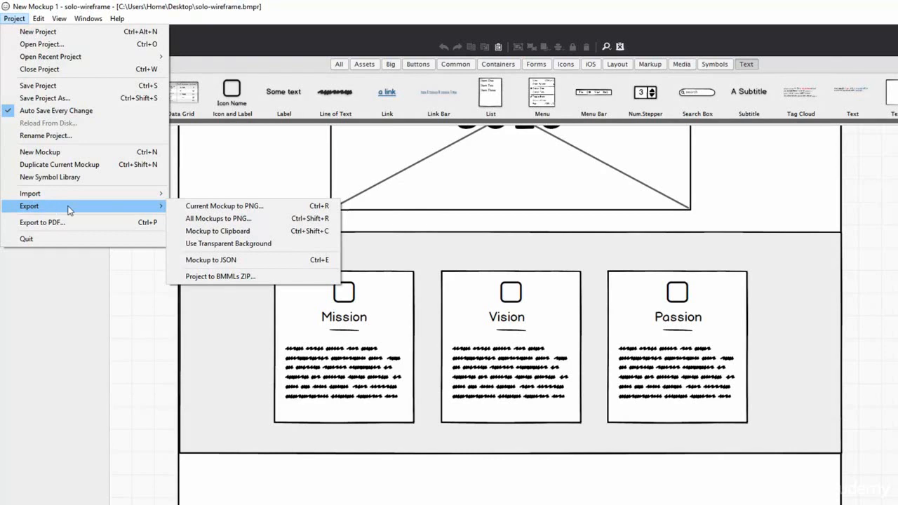
click(224, 206)
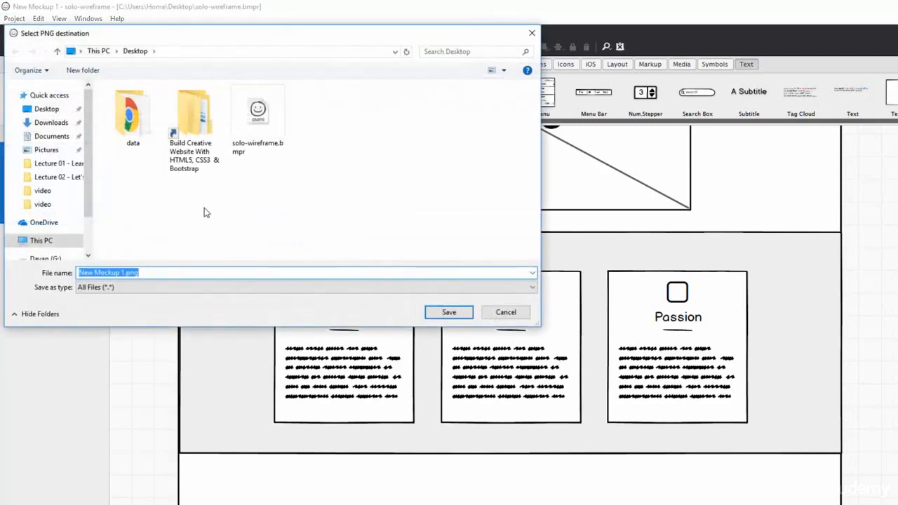
drag(127, 272, 60, 273)
text(solo-wireframe)
click(438, 312)
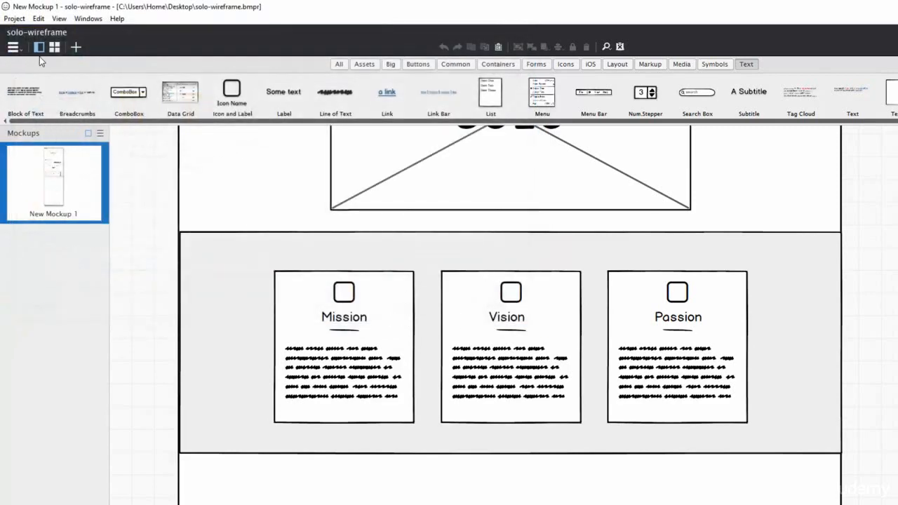
Step: Export the mockups to PDF on Letter paper as solo-wireframe.pdf
click(14, 18)
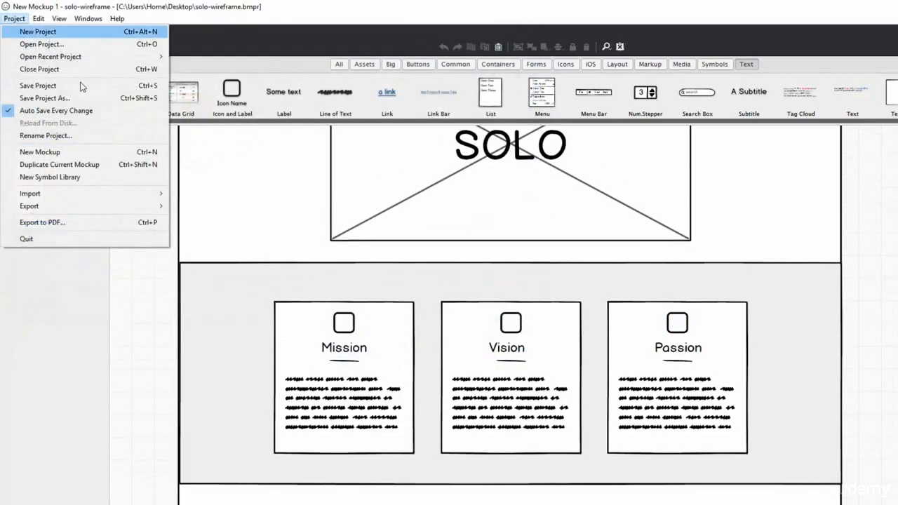
click(62, 226)
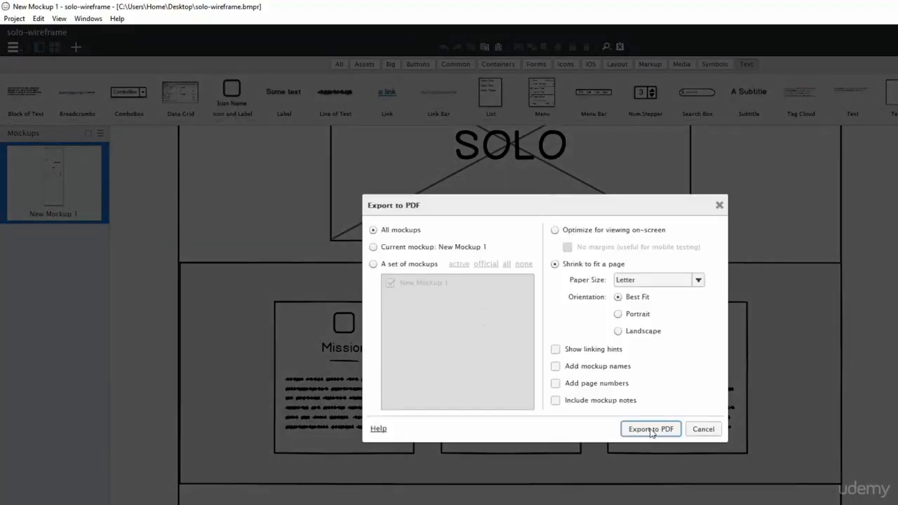
click(651, 429)
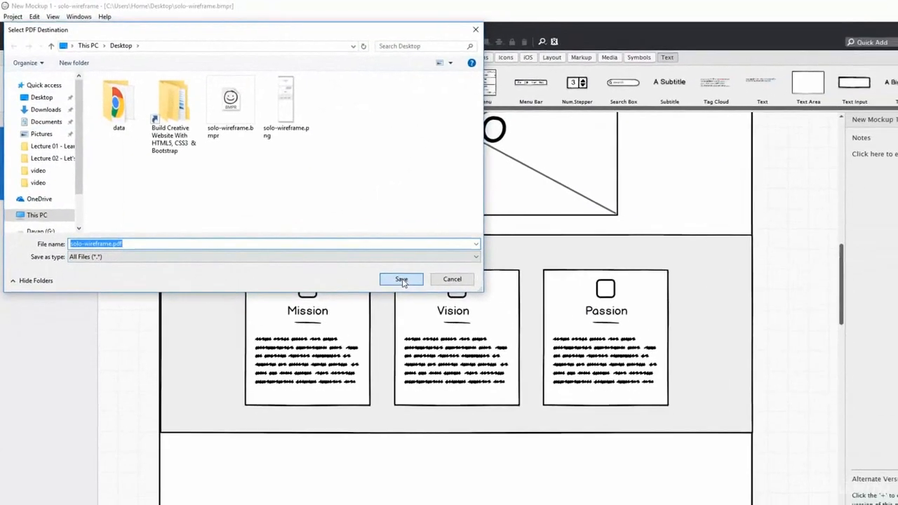
click(448, 312)
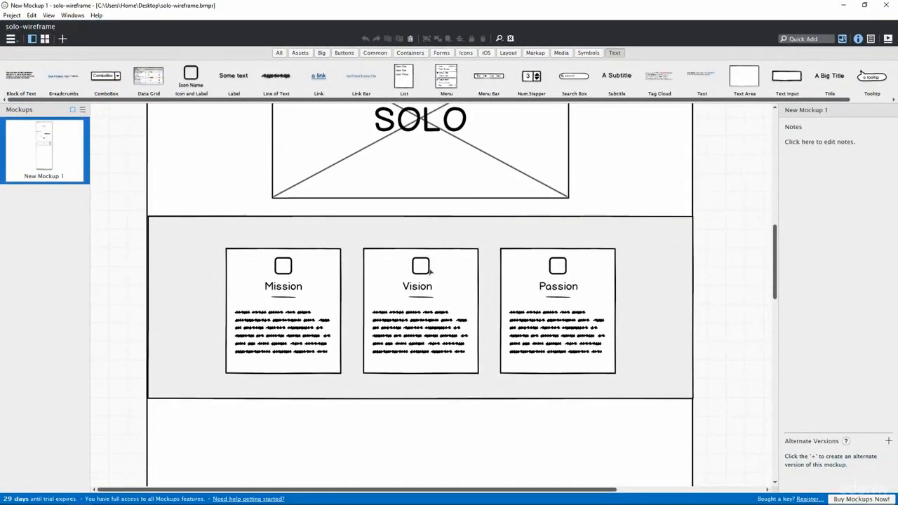
scroll(491, 253, up, 10)
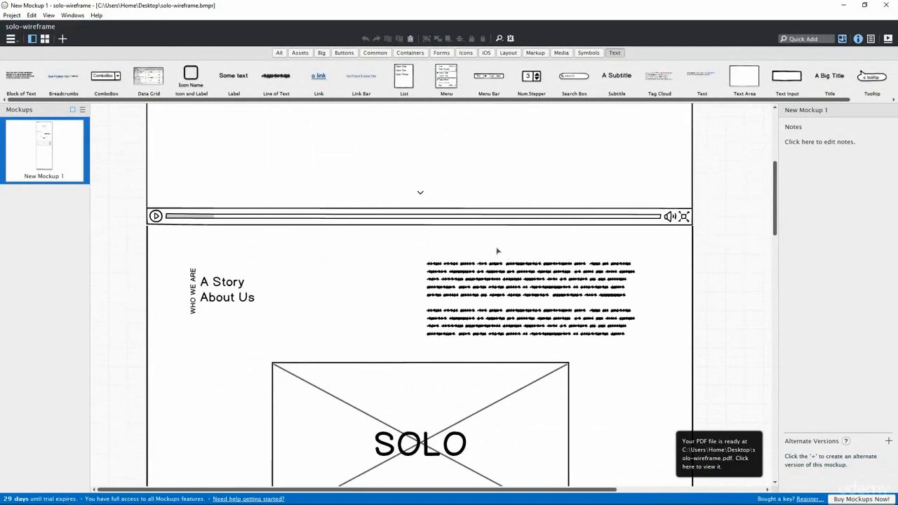
scroll(456, 261, up, 2)
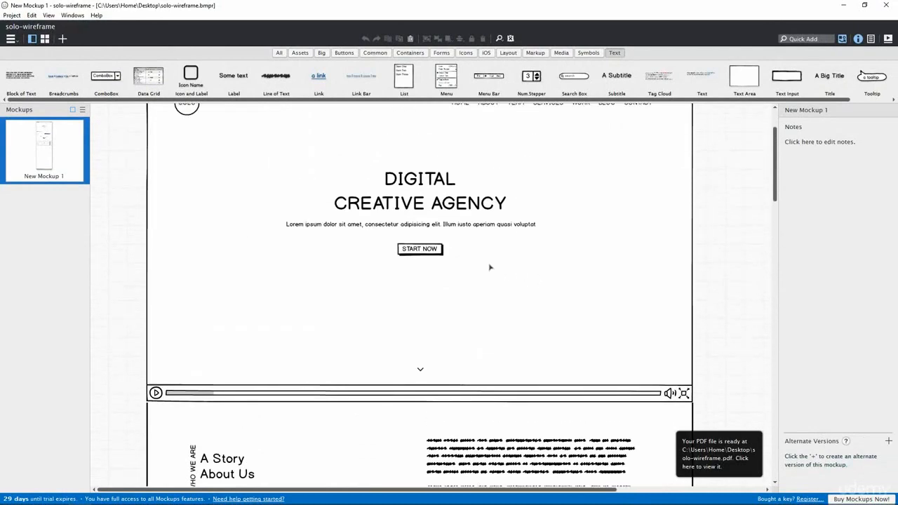
scroll(489, 267, up, 1)
scroll(477, 261, down, 1)
scroll(482, 263, up, 1)
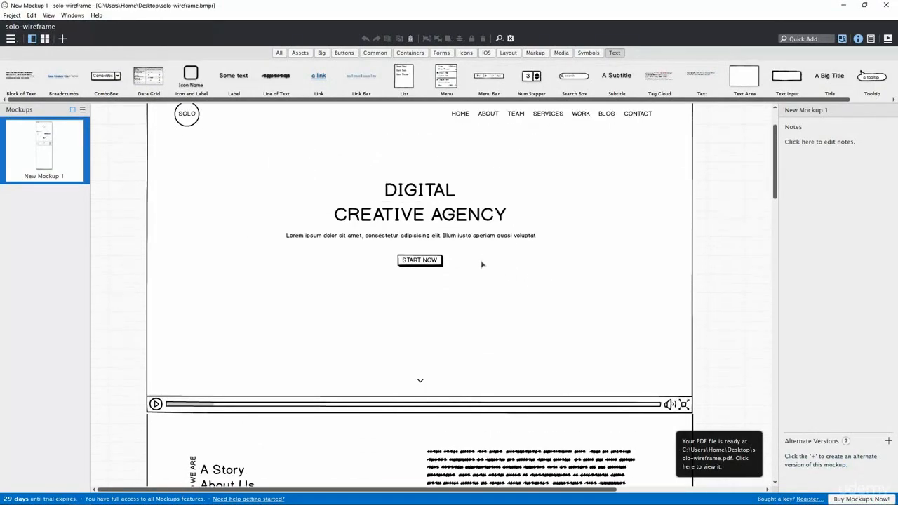
scroll(482, 265, up, 1)
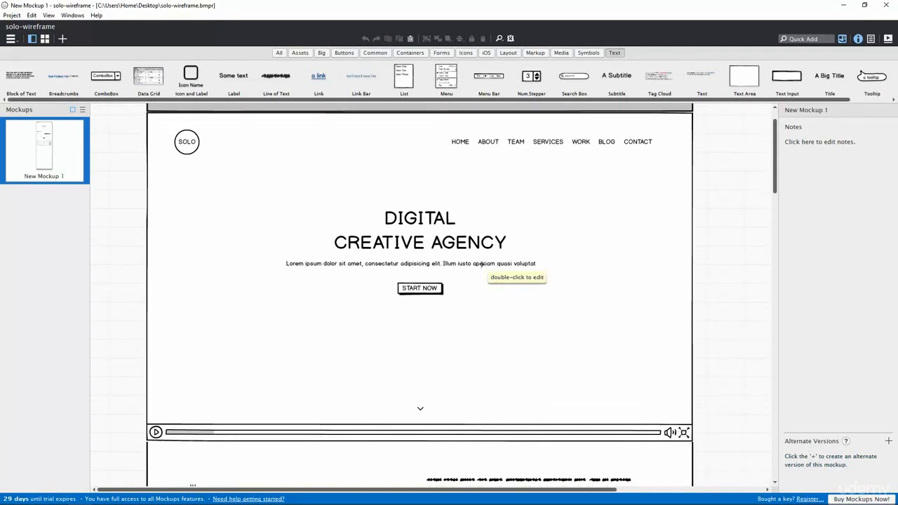
scroll(482, 263, down, 1)
scroll(482, 265, up, 2)
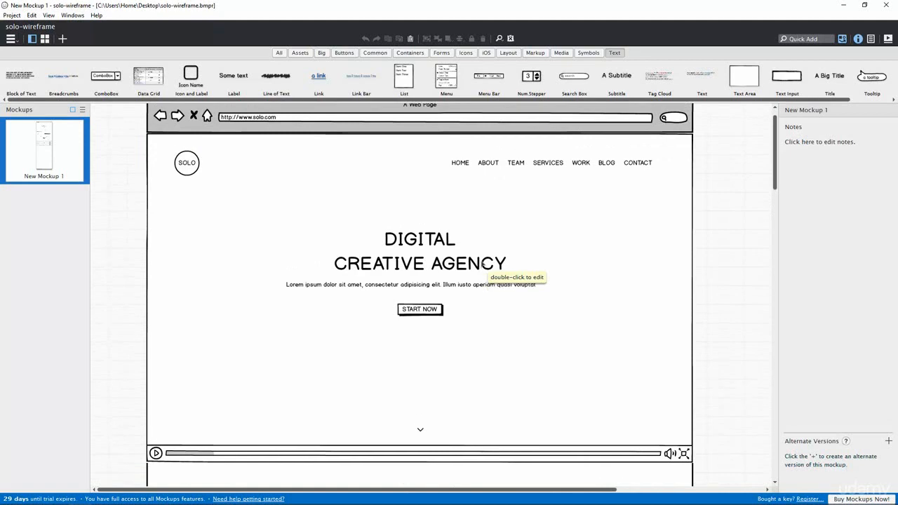
scroll(483, 263, down, 1)
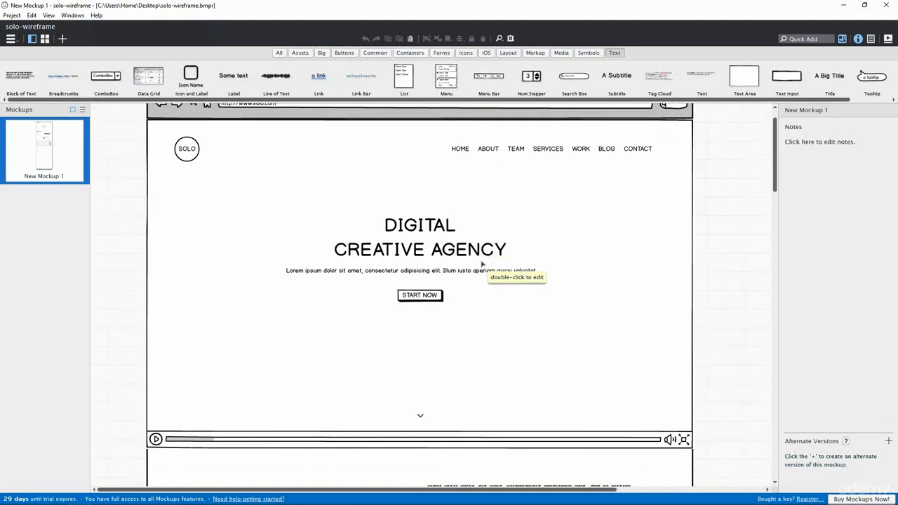
scroll(482, 264, down, 1)
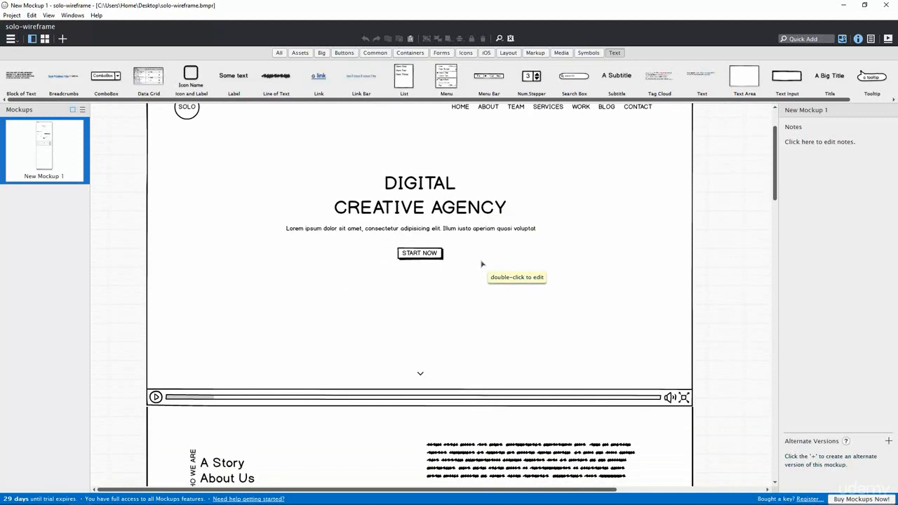